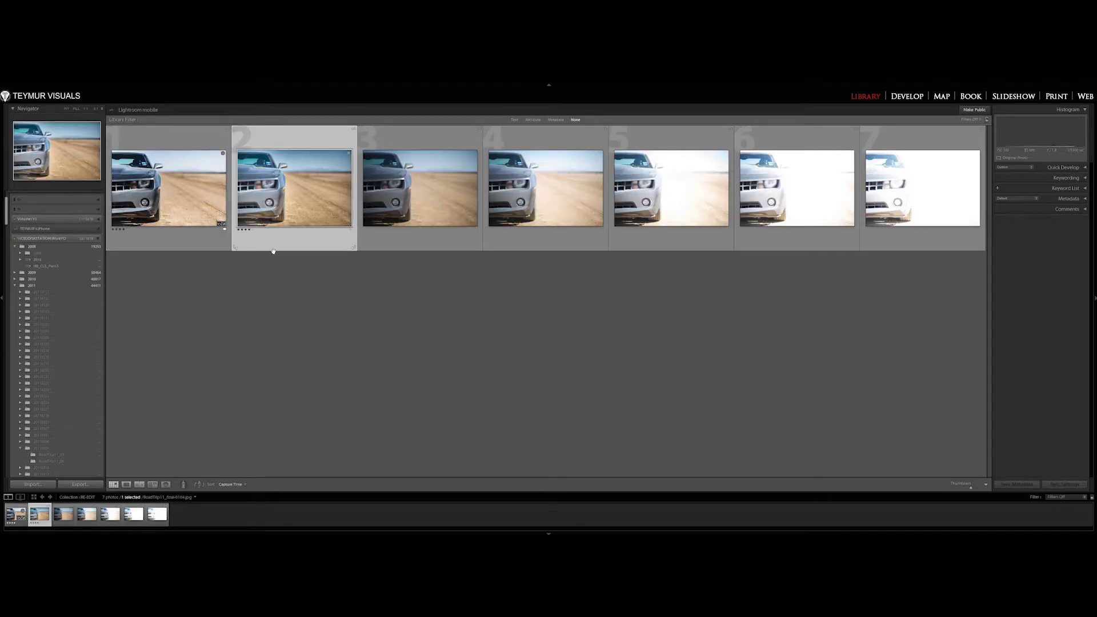
key("e")
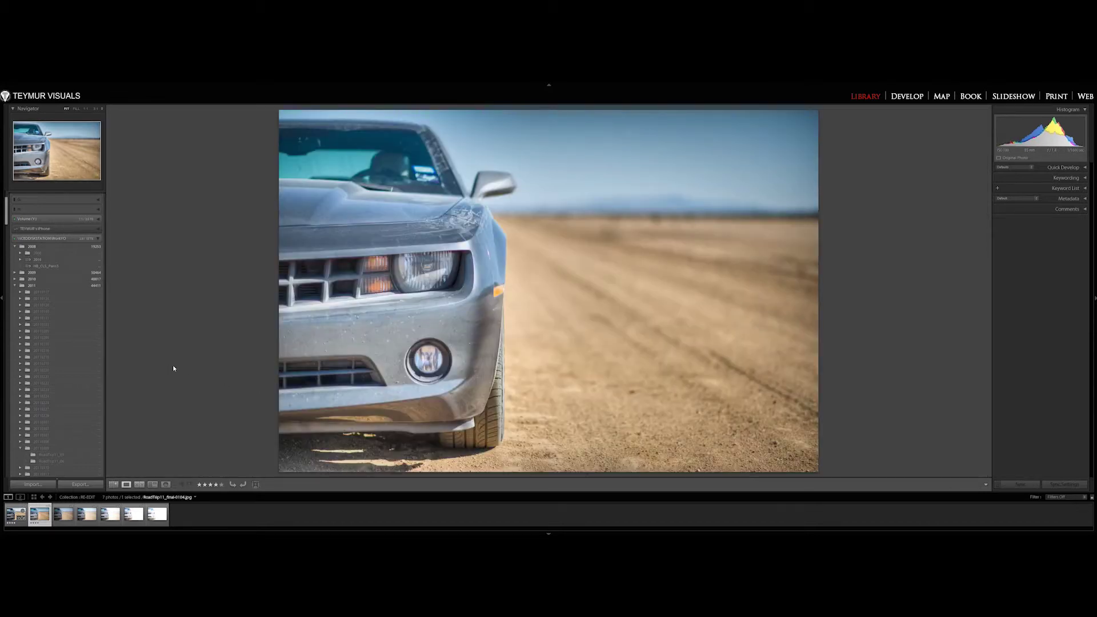
key("Right")
key("Right")
key("Right")
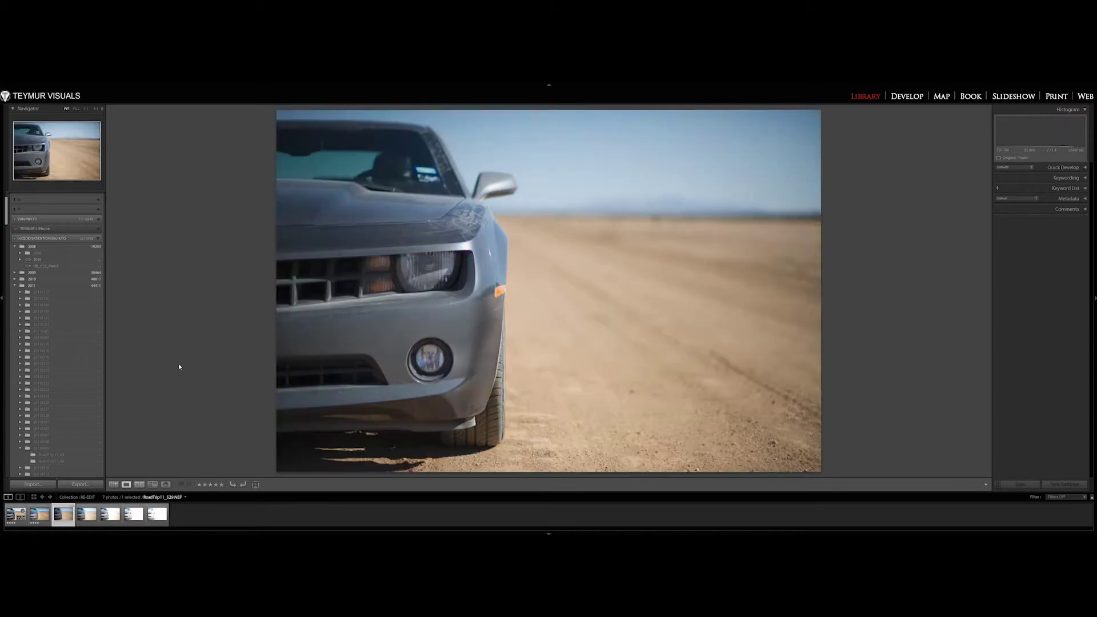
key("Right")
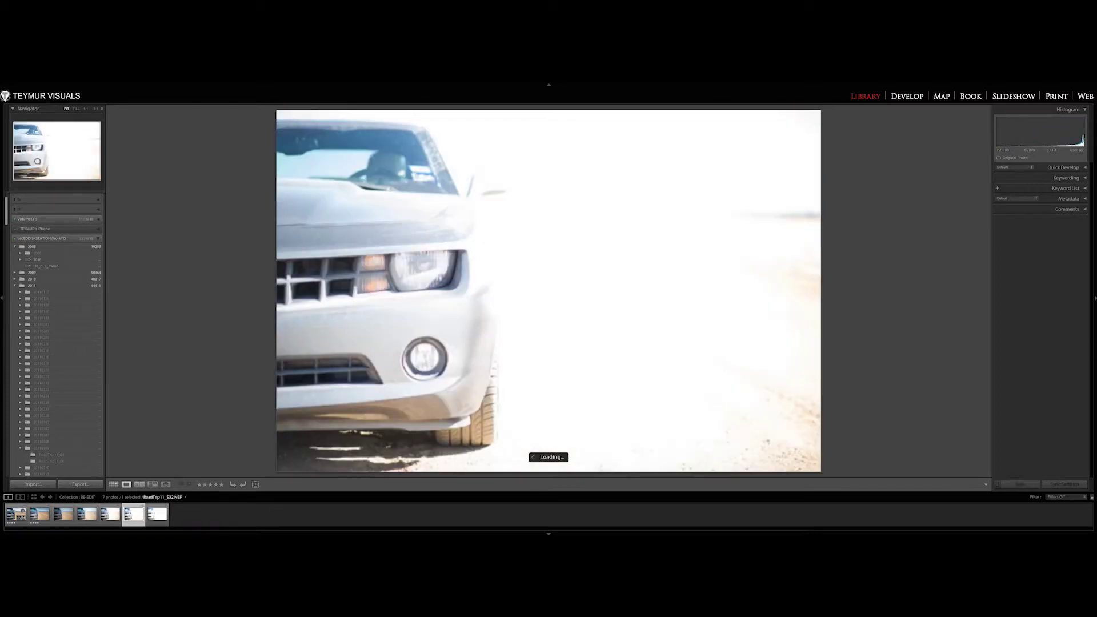
key("Left")
key("Left")
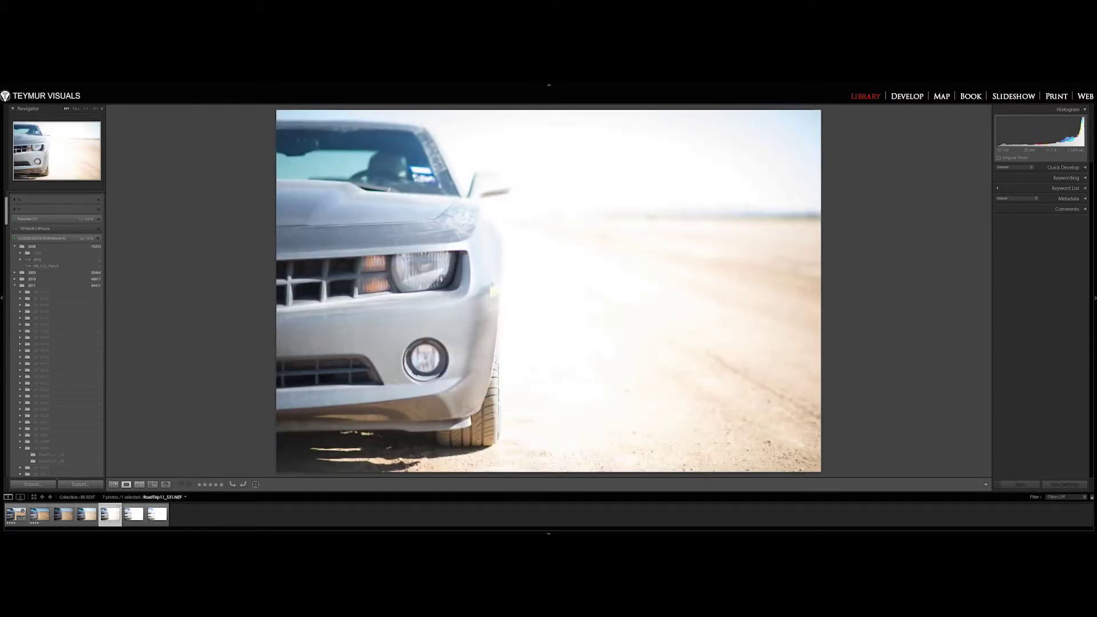
key("Right")
key("Right")
key("Right")
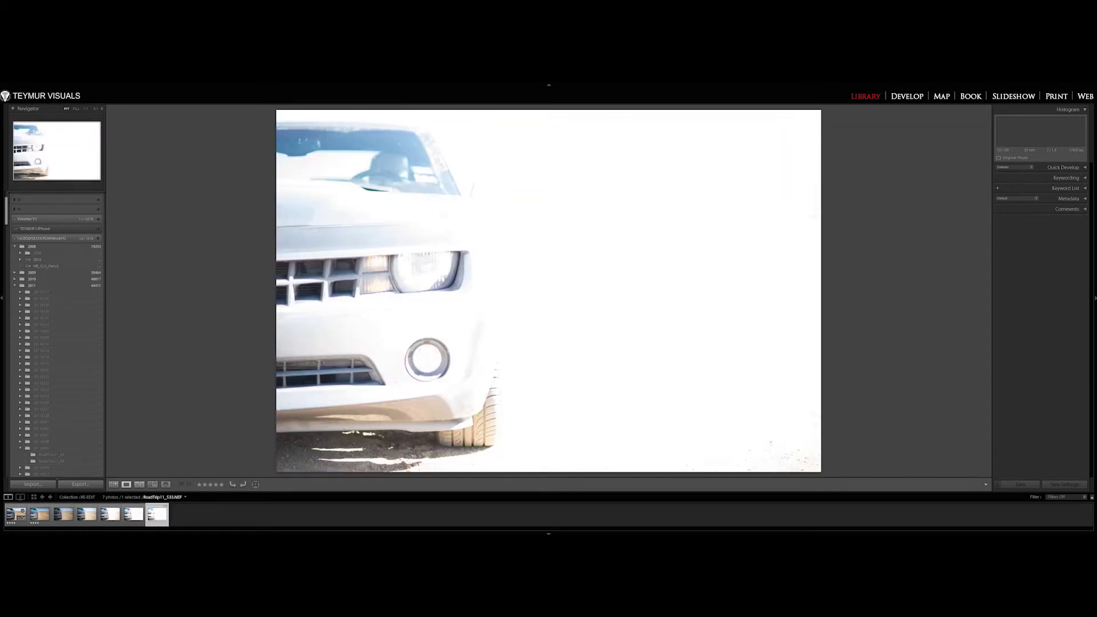
key("Left")
key("Left")
key("Left")
key("Left")
key("Left")
key("Left")
key("Right")
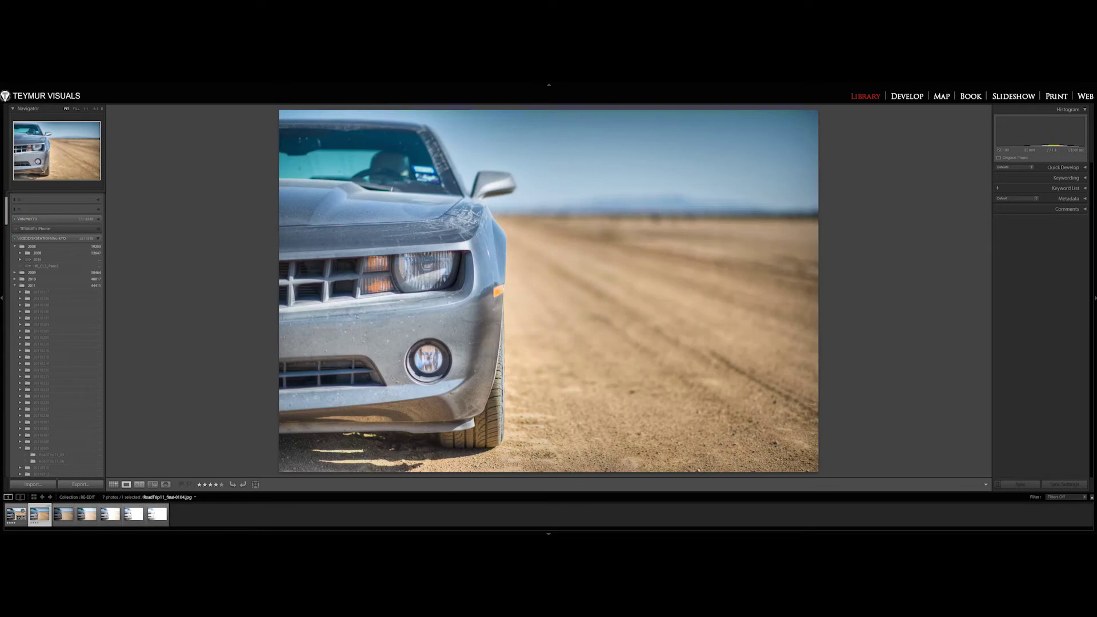
key("z")
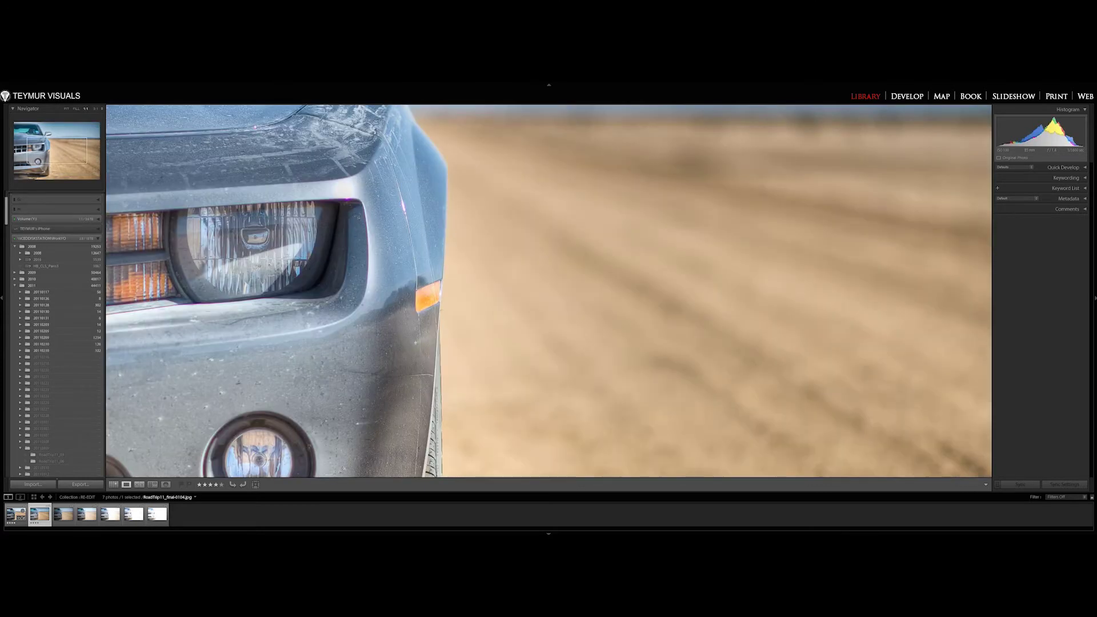
key("g")
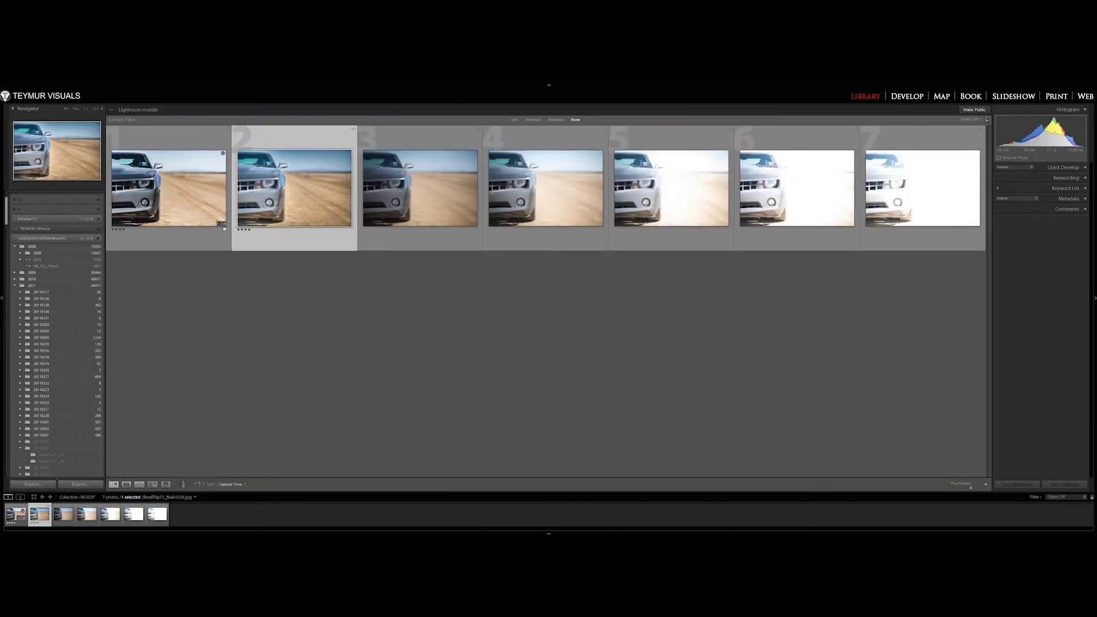
key("e")
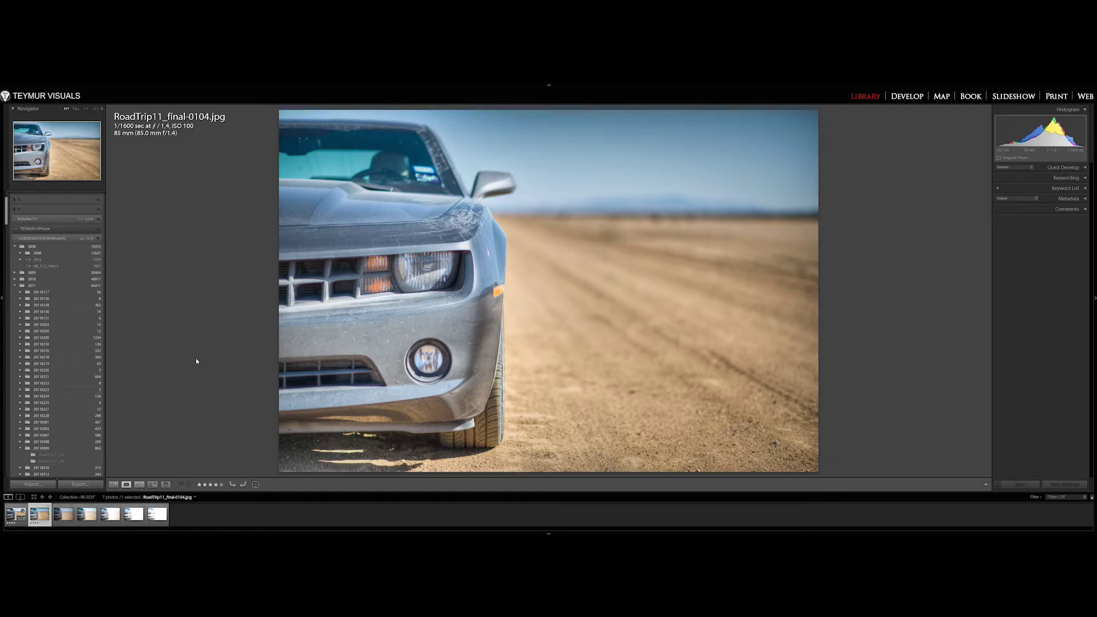
key("Right")
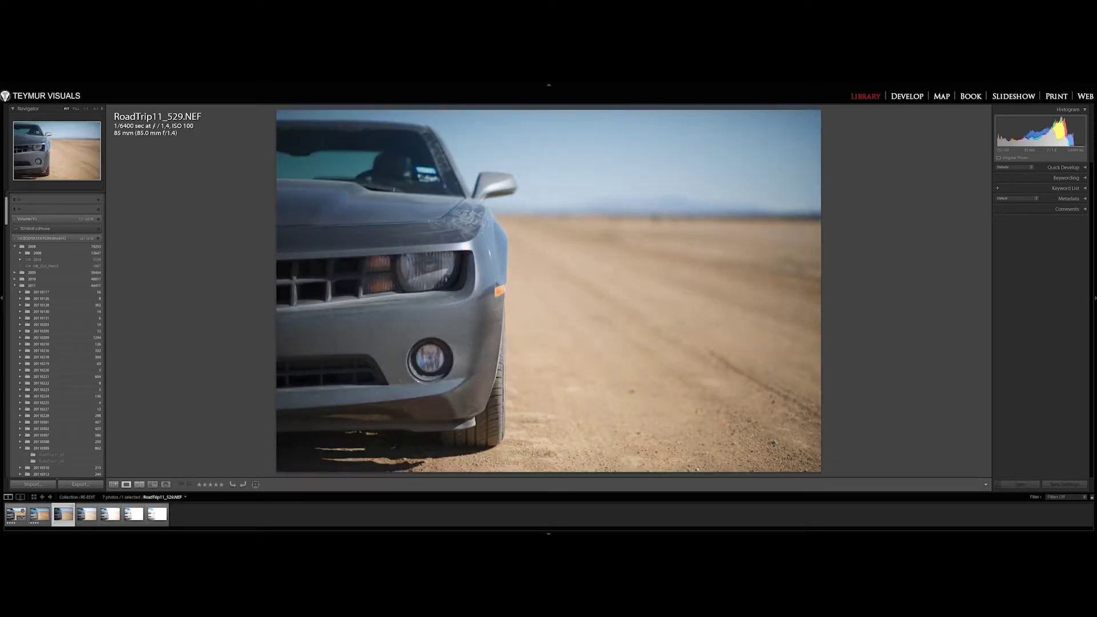
key("Right")
key("Right")
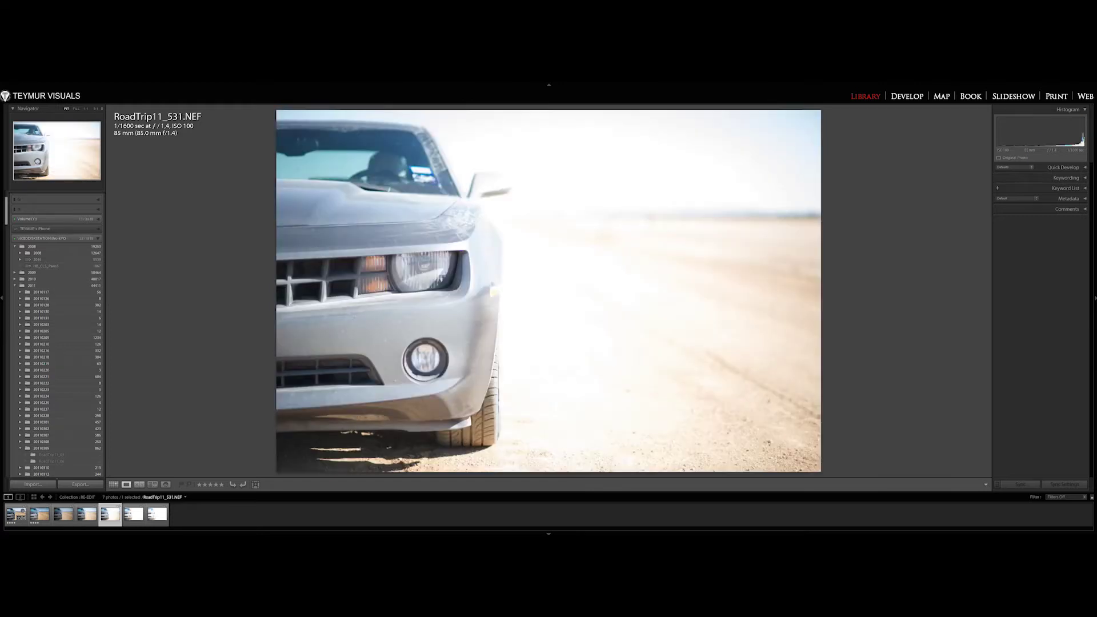
key("Right")
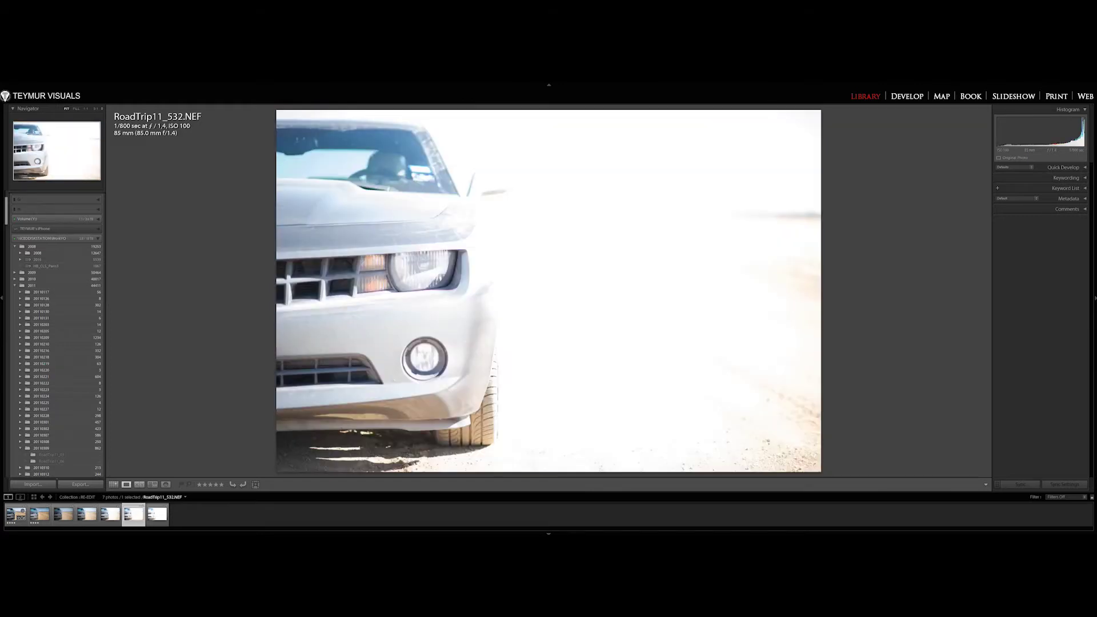
key("Right")
key("Left")
key("Left")
key("Left")
key("Left")
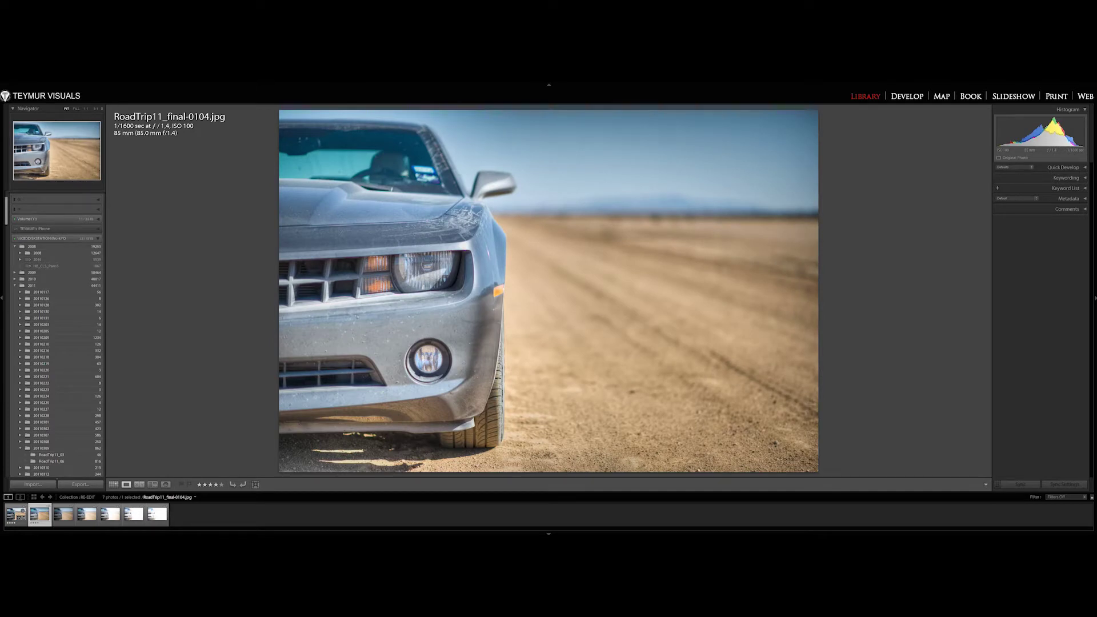
key("Left")
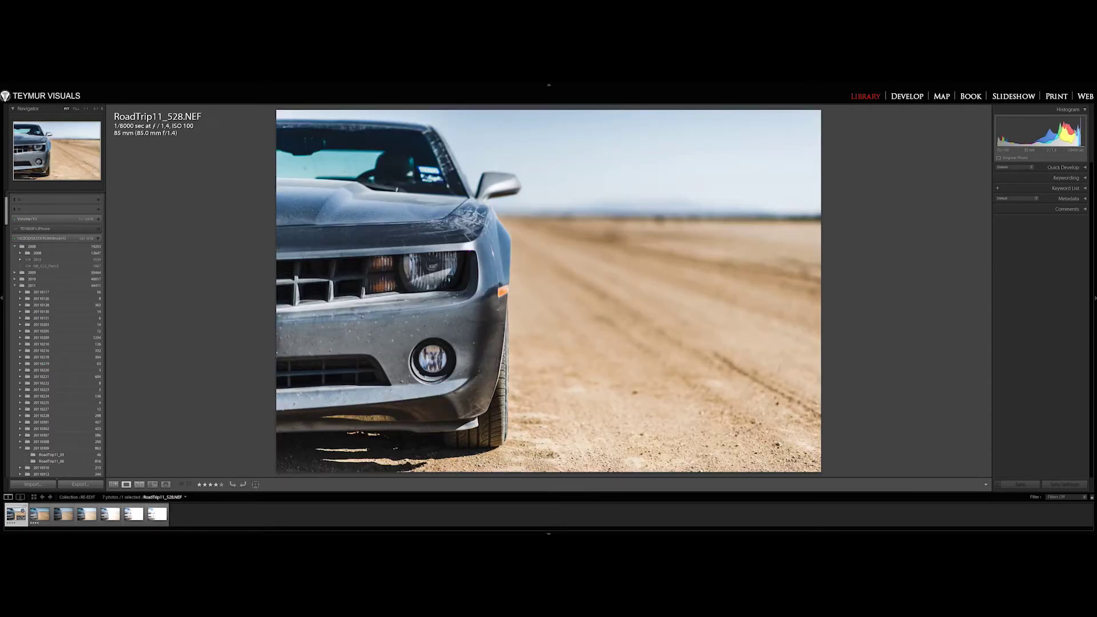
key("Right")
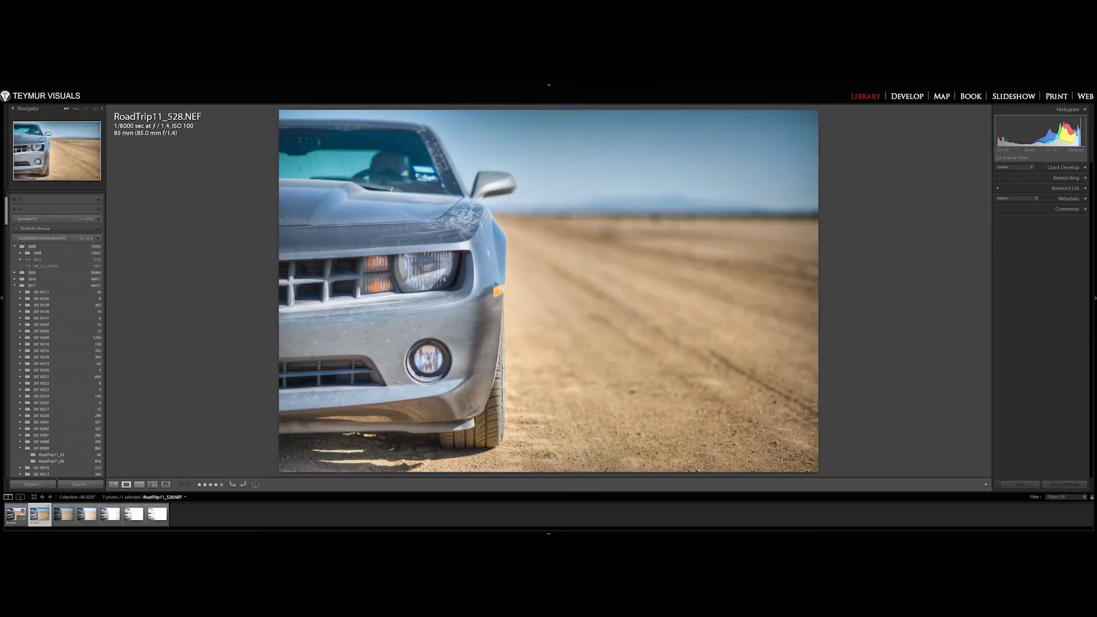
key("Left")
key("Right")
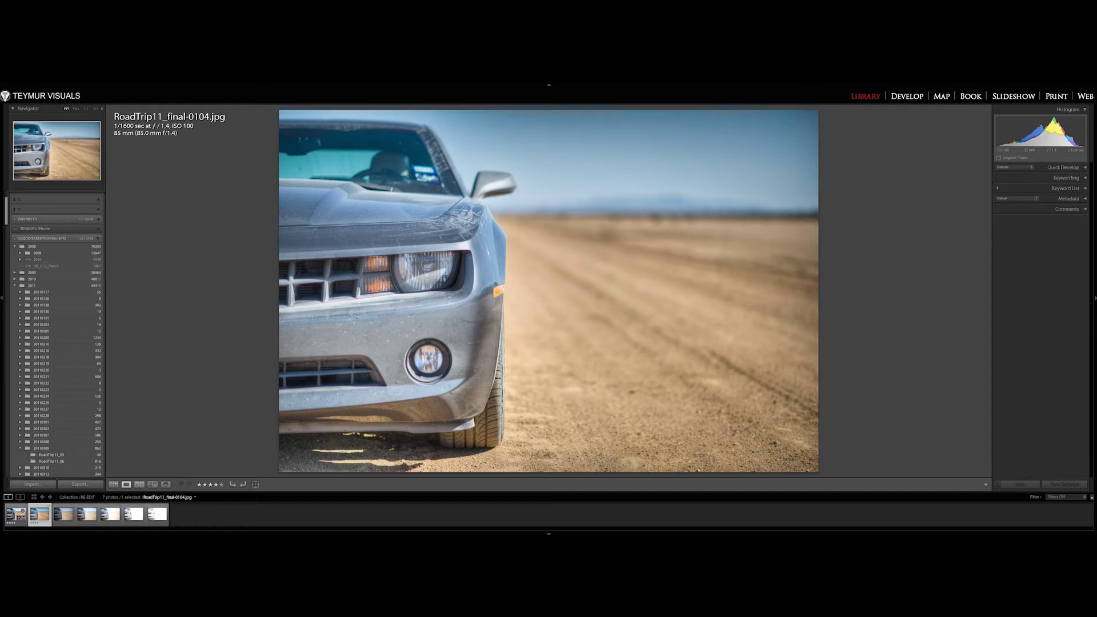
key("g")
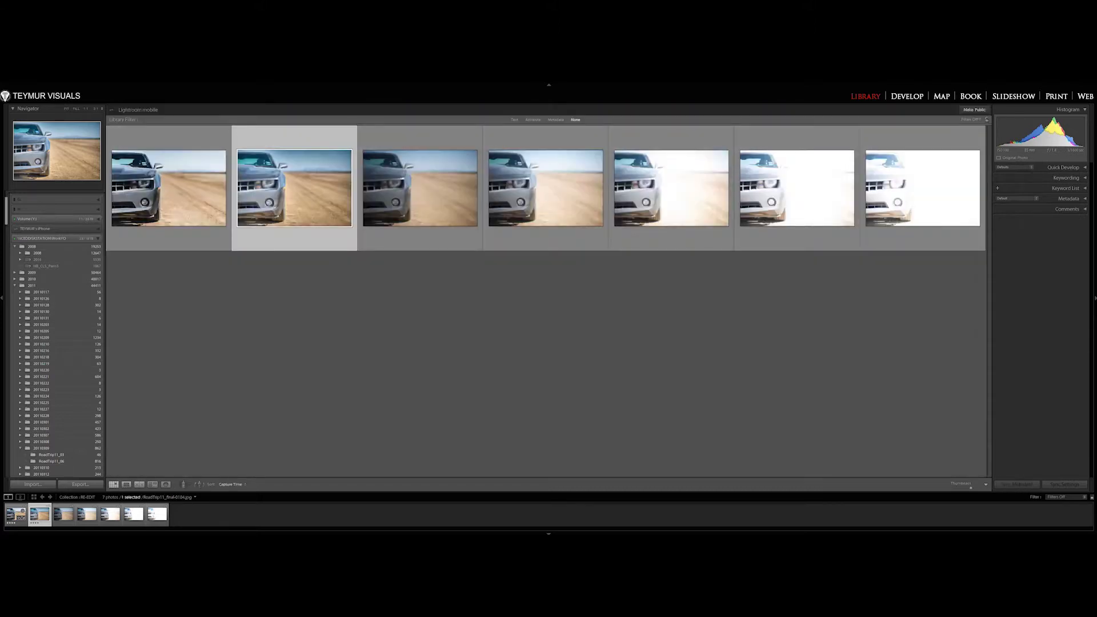
- Select bracketed photos 3–7 and start an HDR Photo Merge
left_click(439, 189)
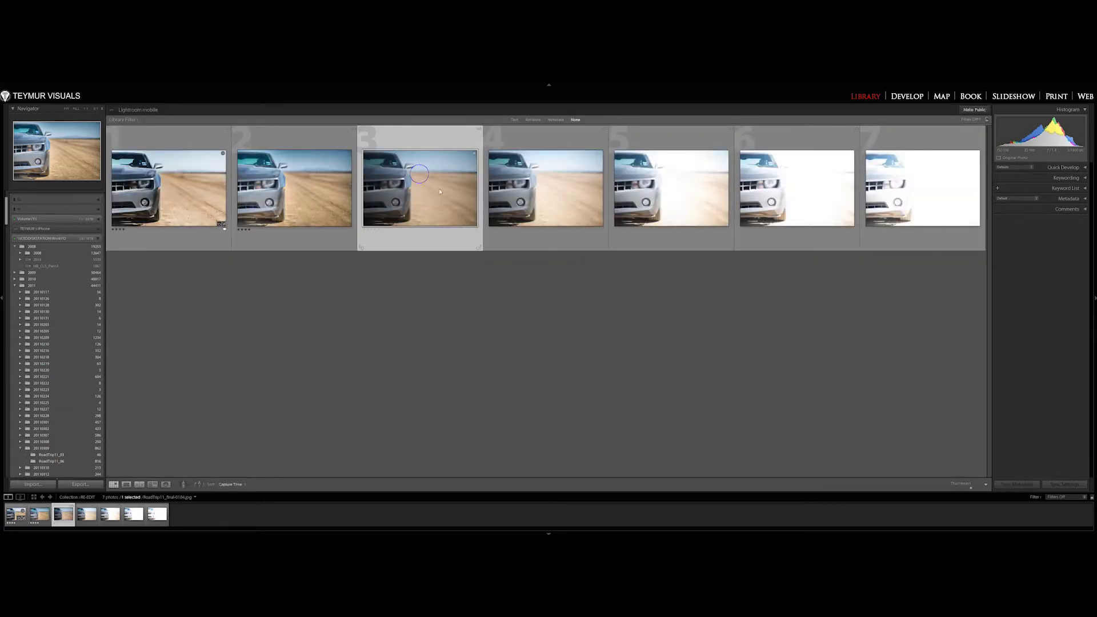
left_click(880, 179, "shift")
right_click(452, 203)
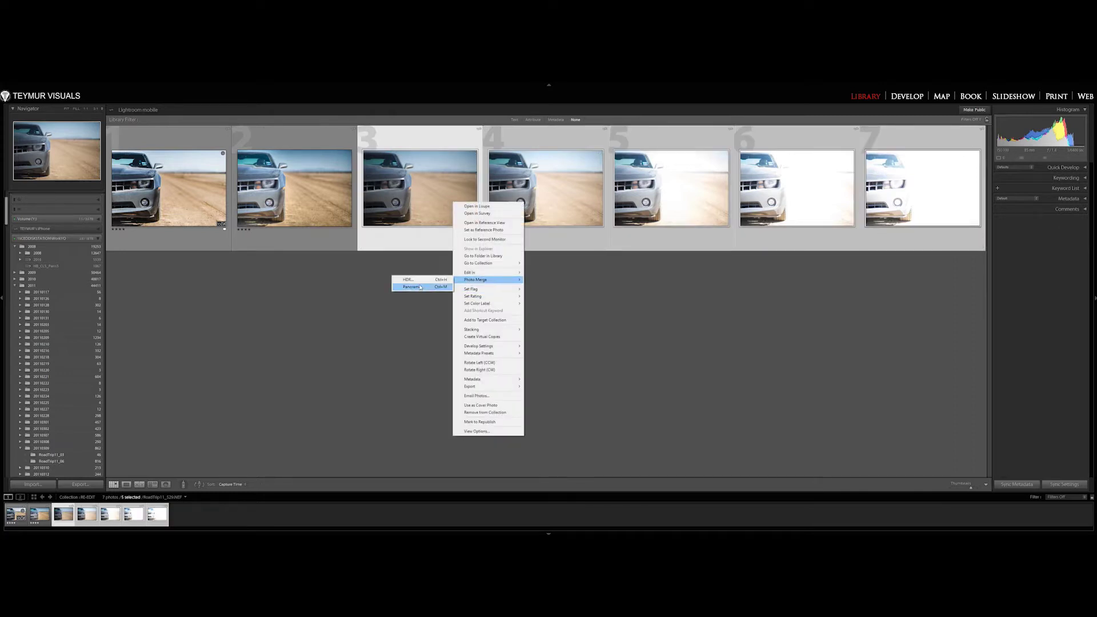
left_click(418, 282)
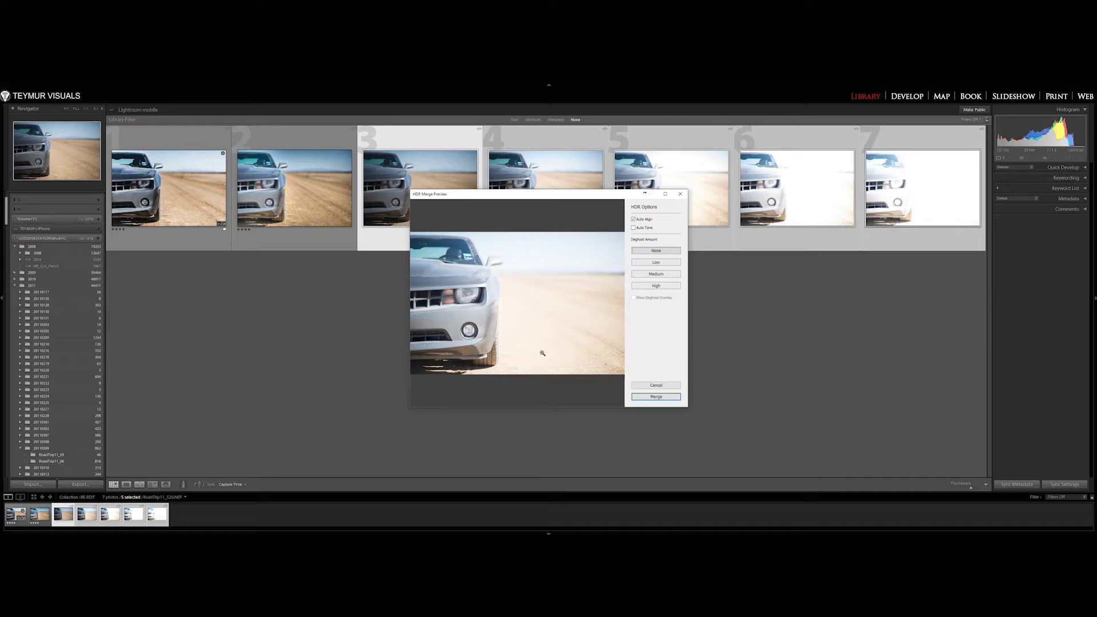
- Create the HDR merge with Deghost set to None and Auto Tone off
left_click(653, 263)
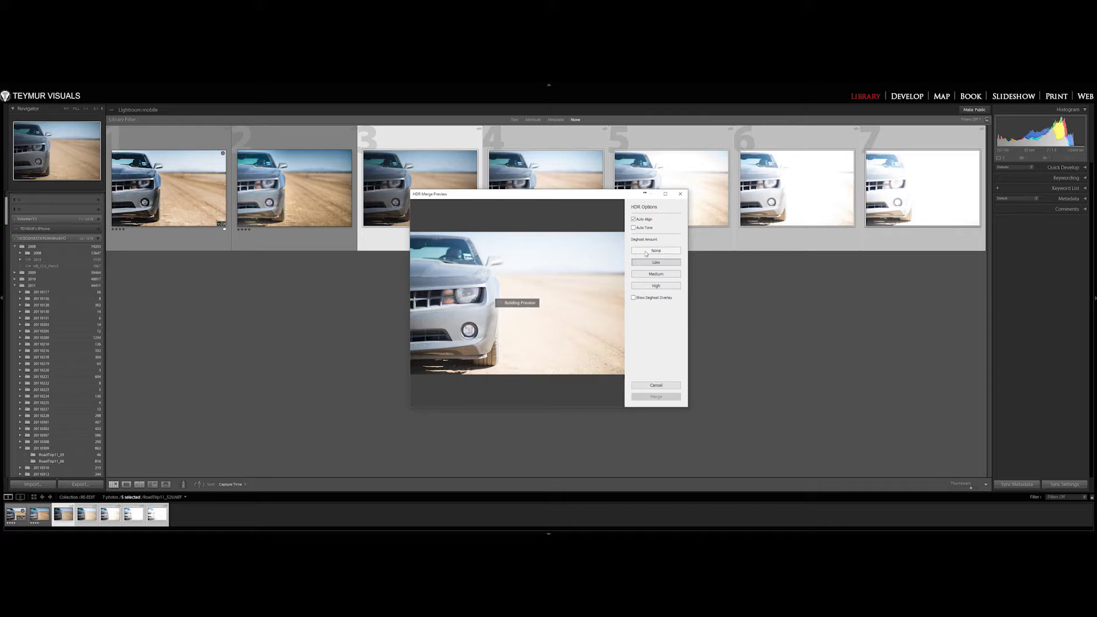
left_click(647, 252)
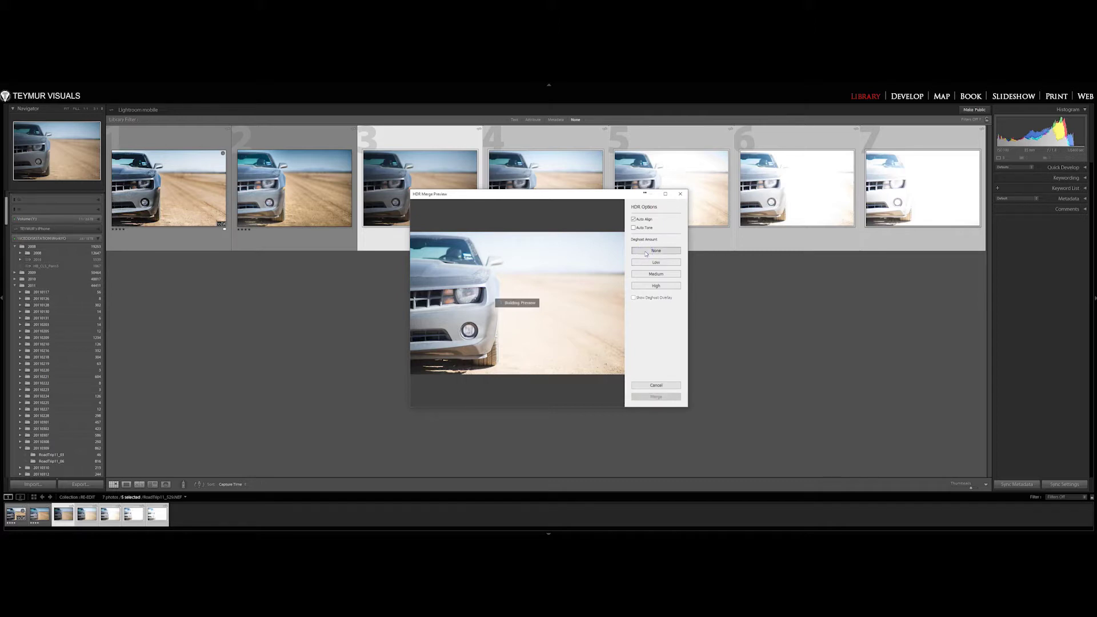
left_click(647, 229)
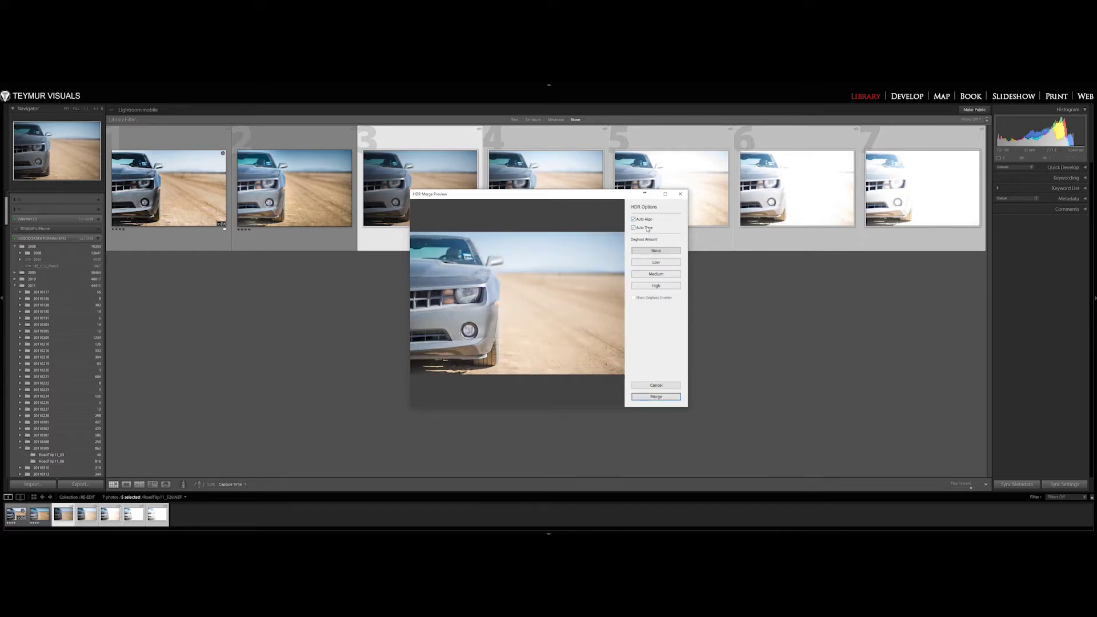
left_click(647, 229)
left_click(648, 229)
left_click(648, 228)
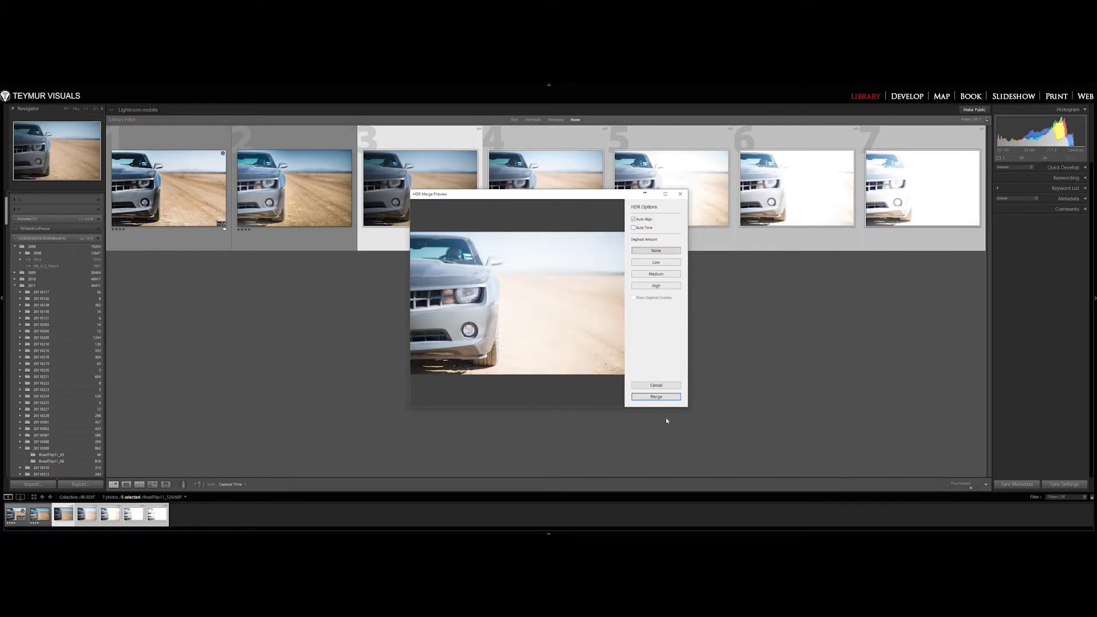
left_click(656, 397)
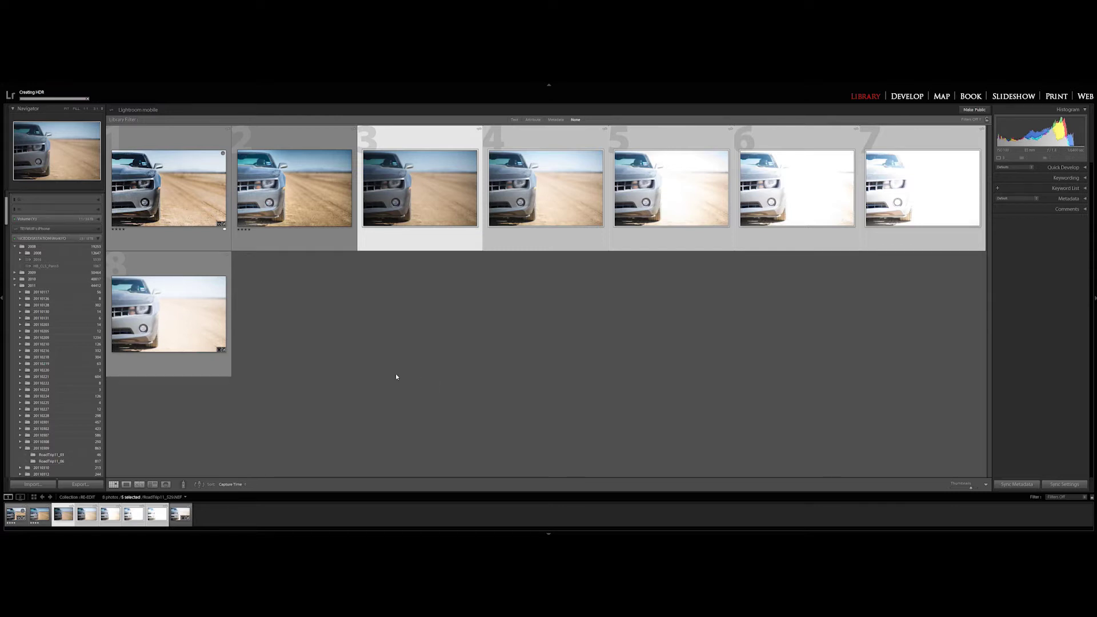
- Open the new HDR DNG in Develop, keeping the Linear tone curve preset
left_click(197, 322)
key("d")
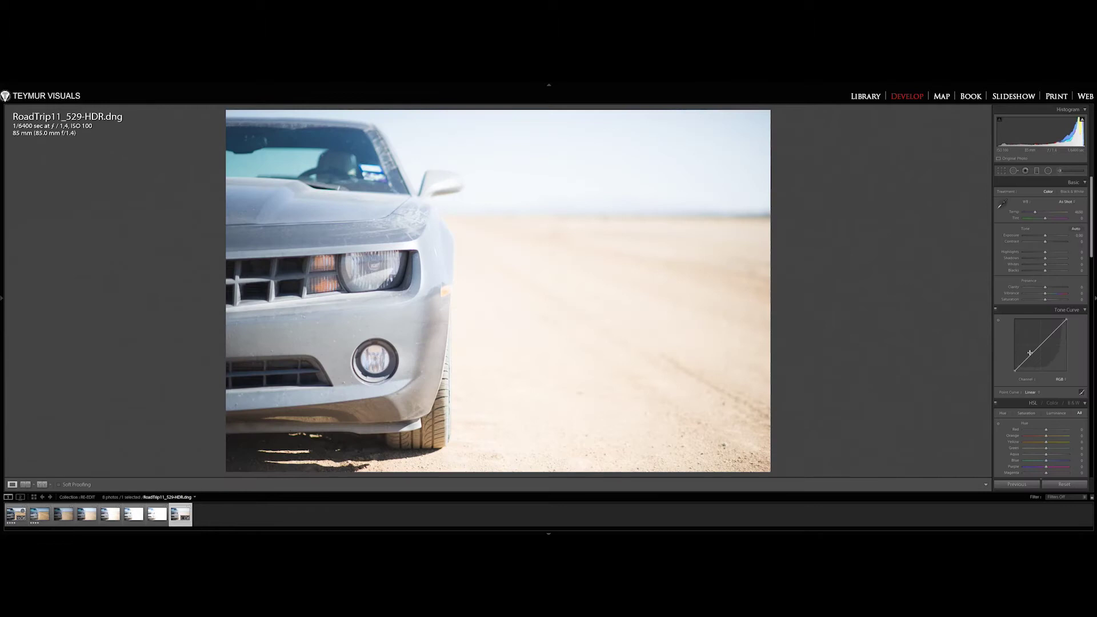
left_click(1031, 392)
left_click(1008, 372)
- Bend the tone curve down, lower Highlights and set Exposure to about -0.30
left_click_drag(1030, 353, 1050, 339)
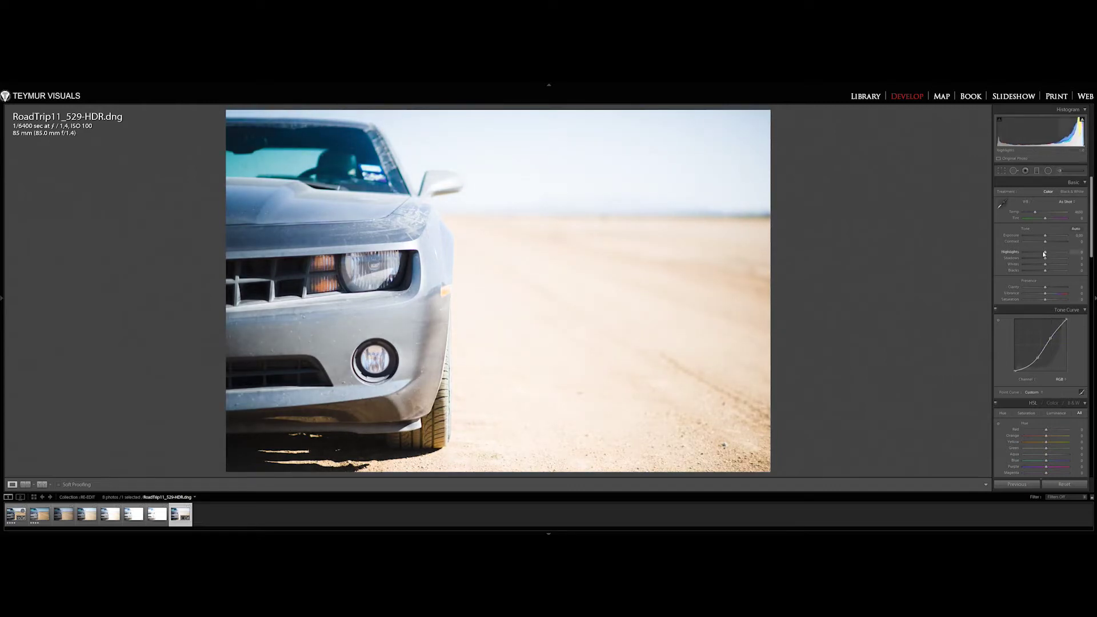
mouse_move(1045, 252)
left_mouse_down()
mouse_move(1007, 253)
mouse_move(1026, 254)
left_mouse_up()
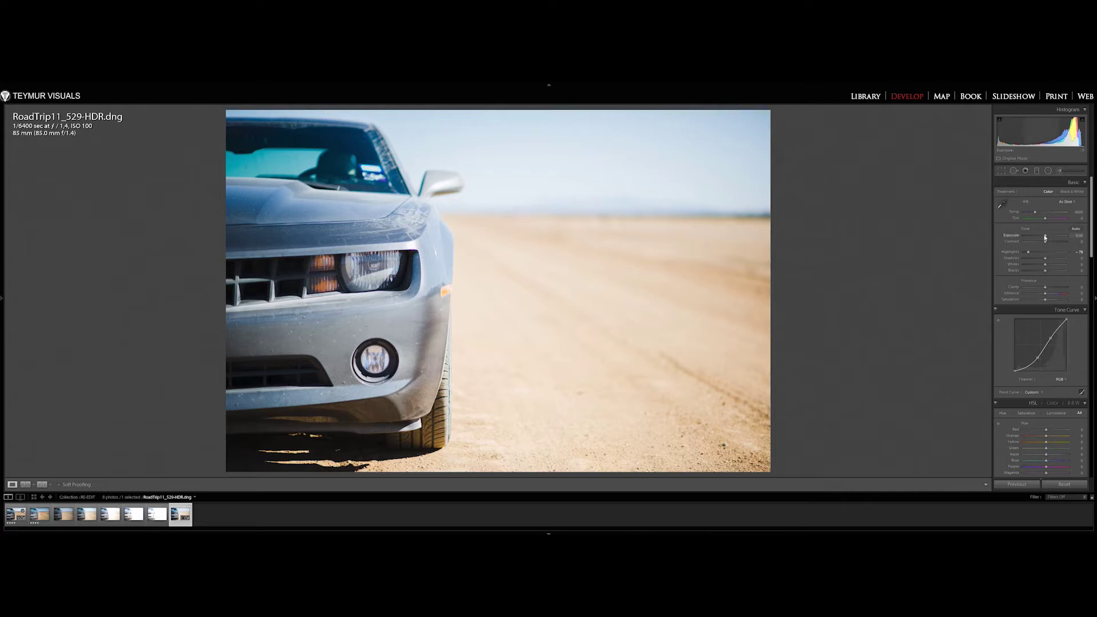
left_click_drag(1045, 238, 1058, 272)
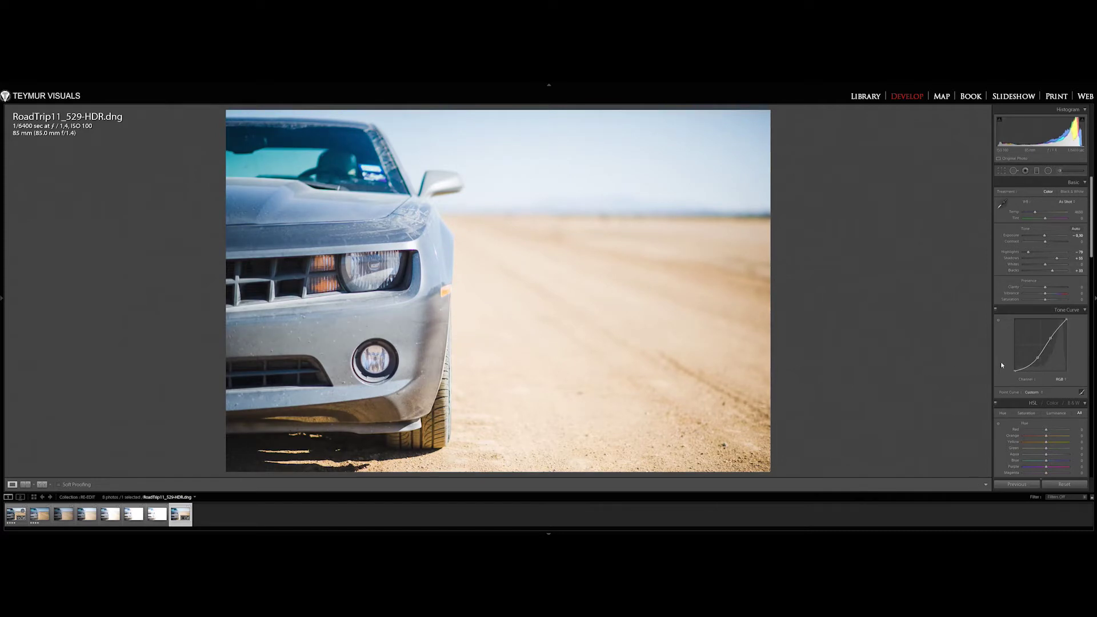
scroll(1002, 366, "down", 10)
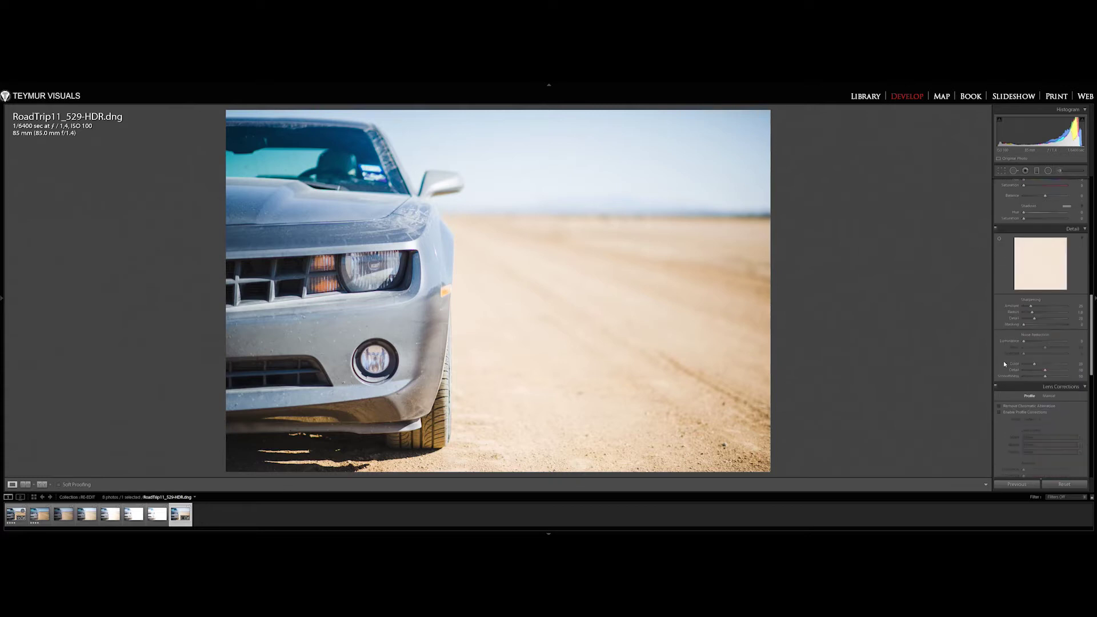
left_click(1001, 240)
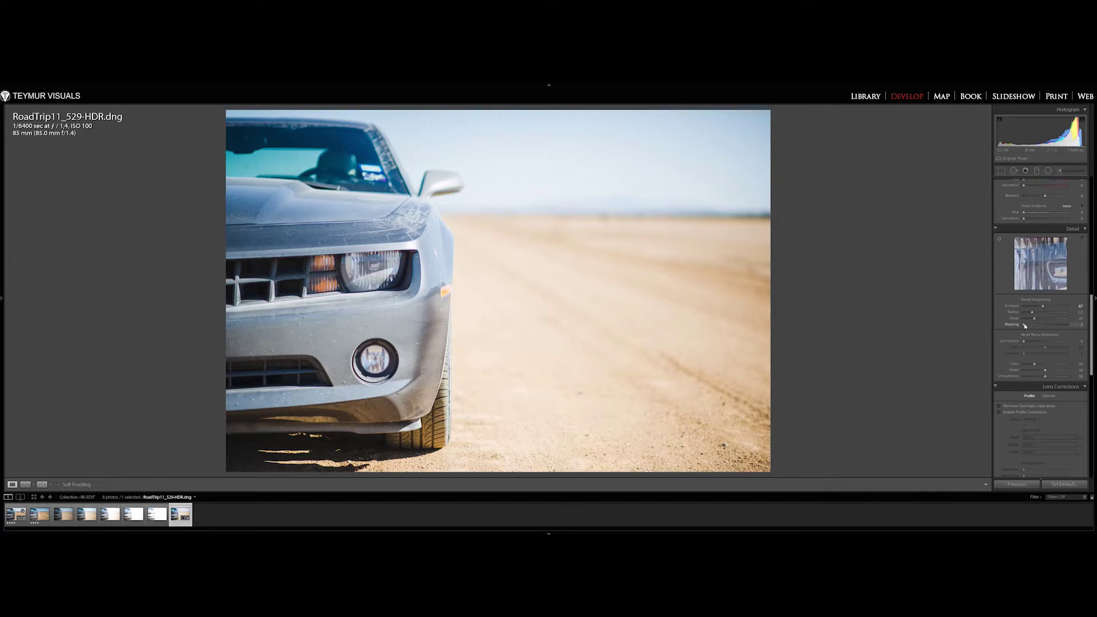
left_click_drag(1024, 324, 1056, 326)
left_click(1017, 412)
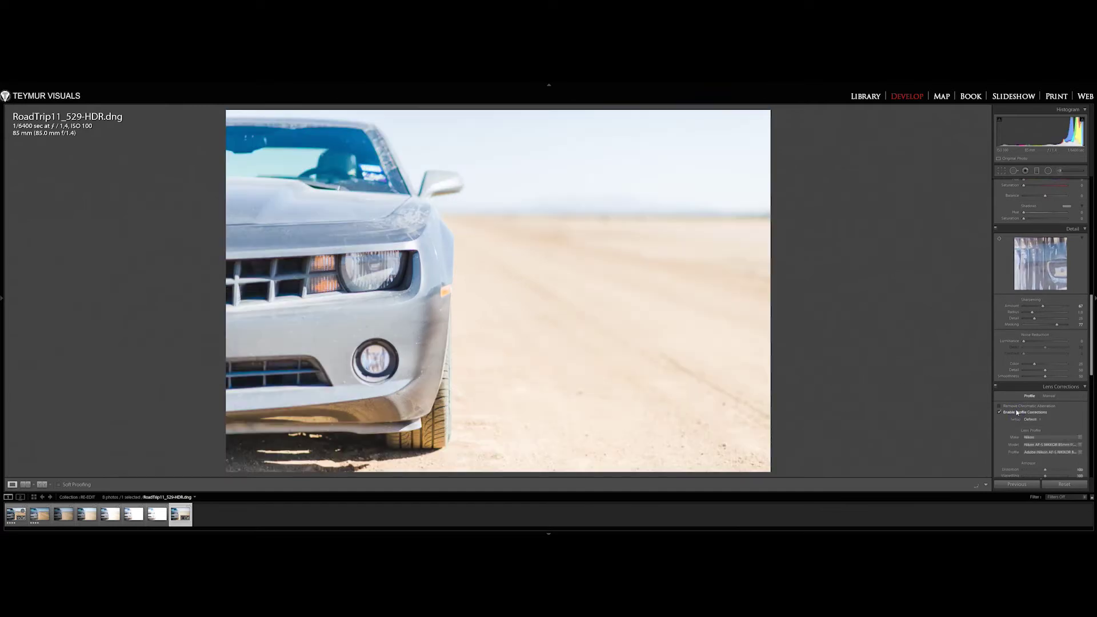
scroll(1003, 427, "up", 10)
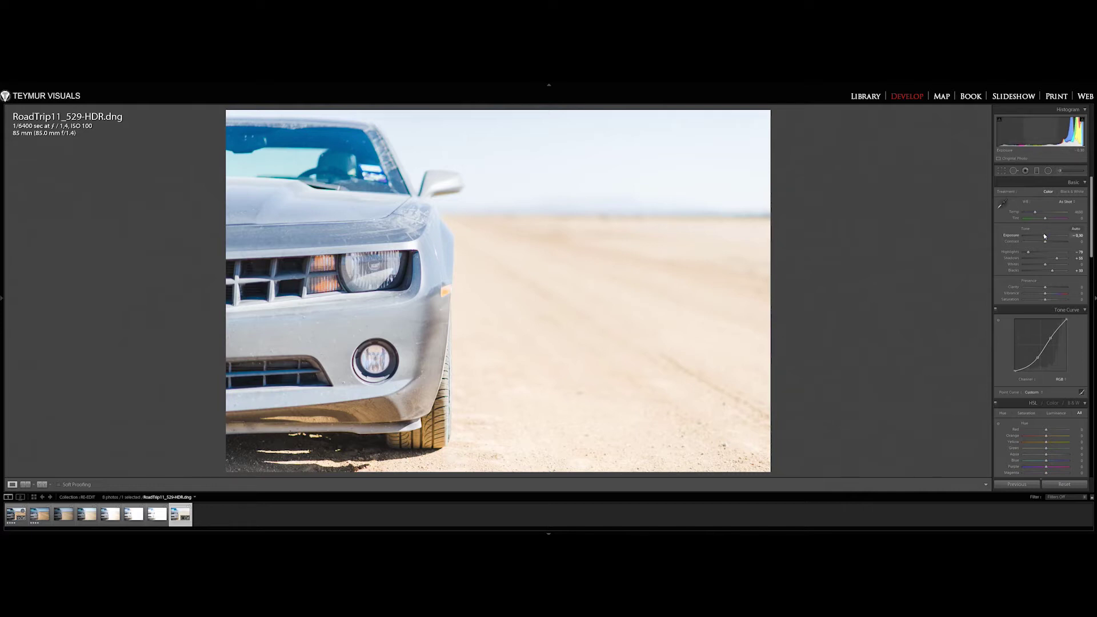
left_click_drag(1045, 235, 1043, 239)
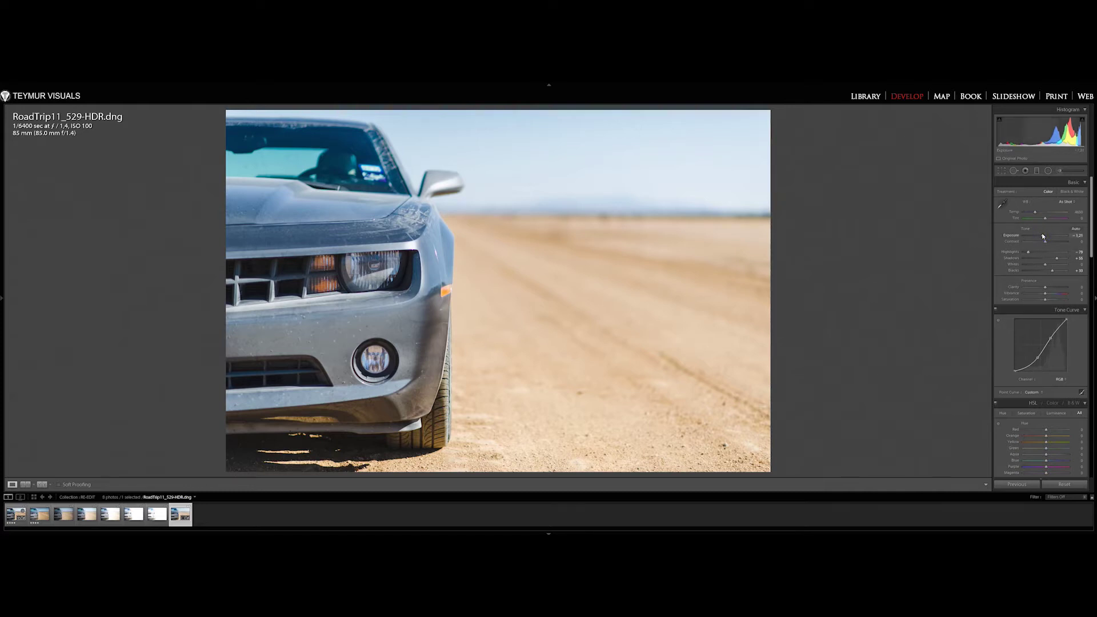
left_click_drag(1043, 236, 1043, 237)
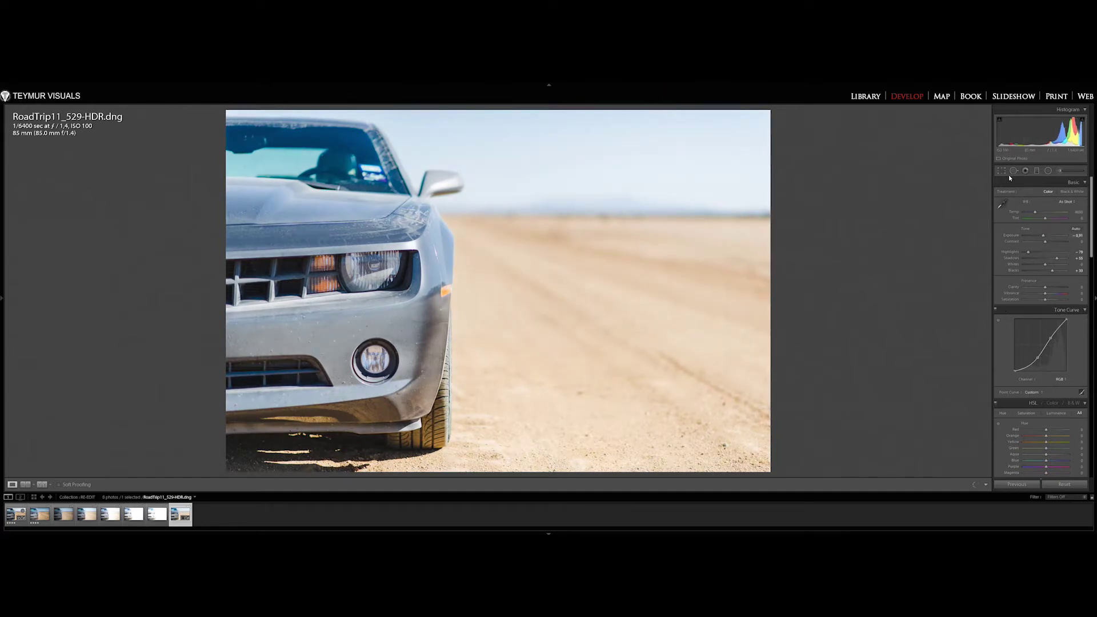
left_click(1037, 171)
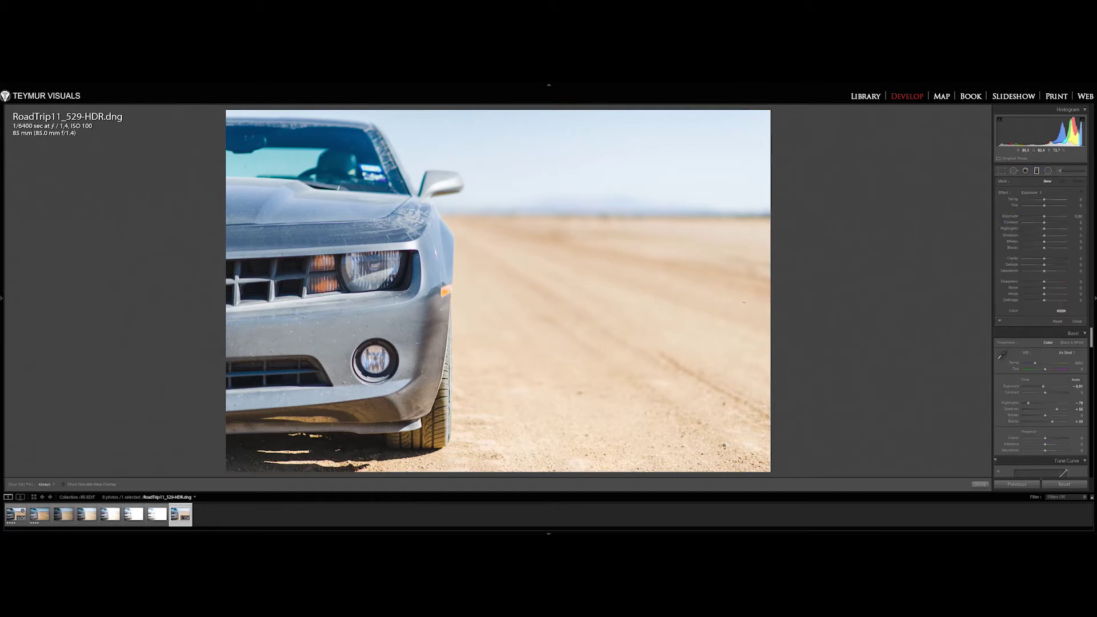
left_click_drag(745, 303, 404, 369)
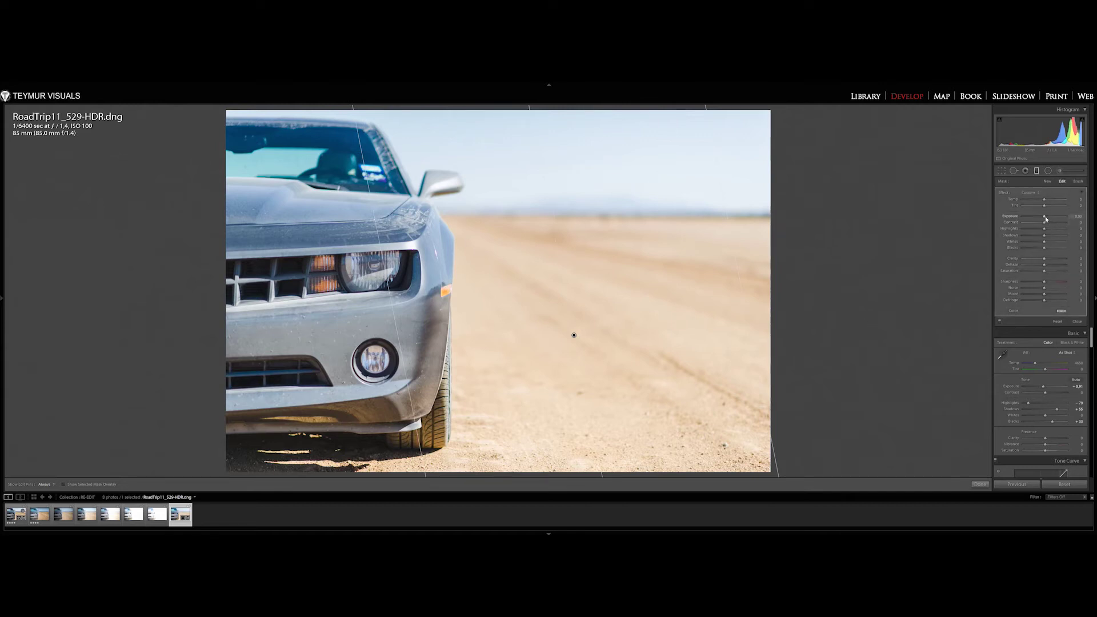
left_click_drag(1045, 218, 1042, 217)
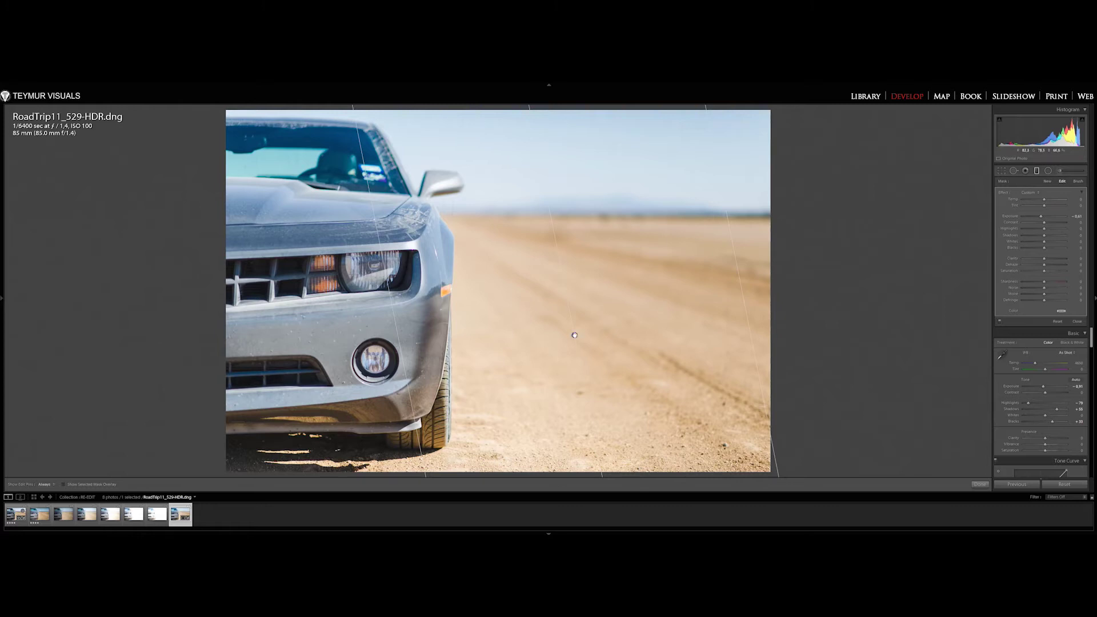
left_click_drag(575, 335, 456, 372)
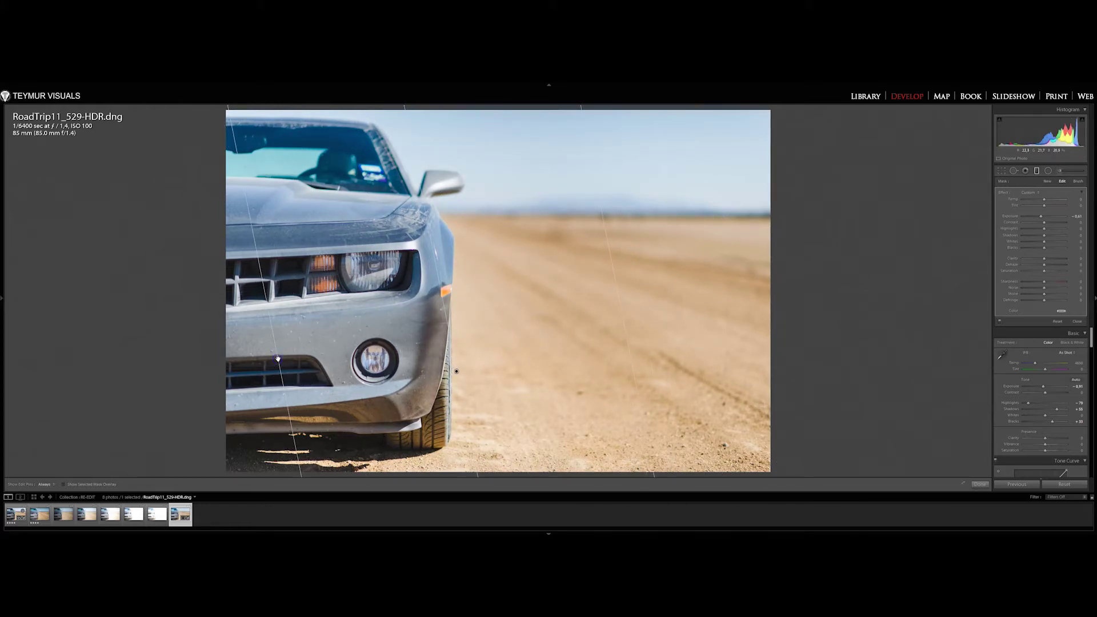
left_click_drag(277, 362, 392, 361)
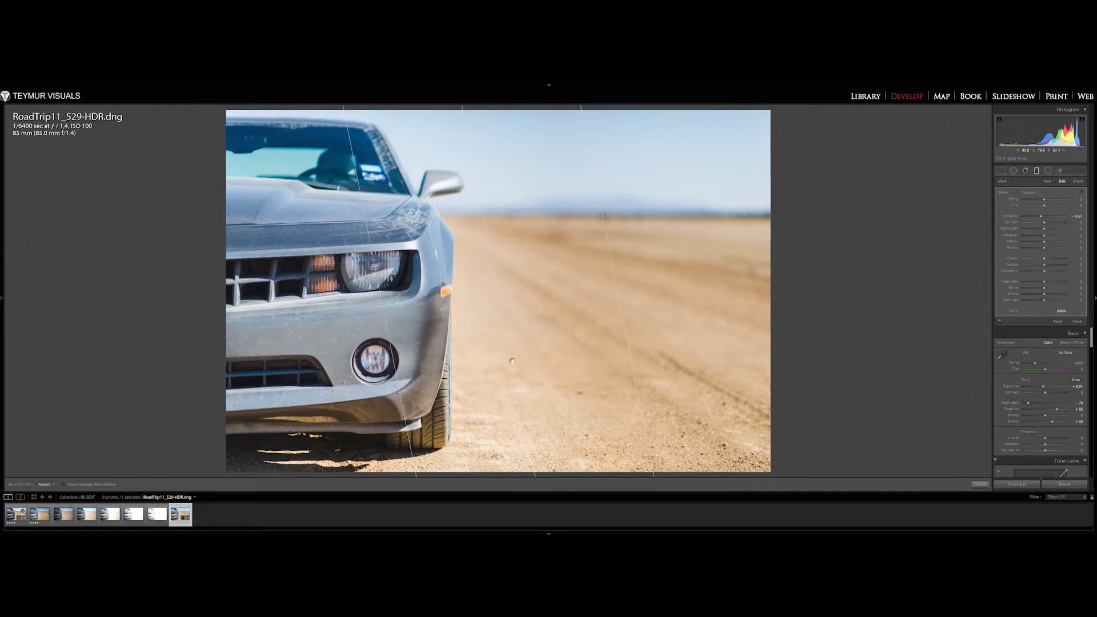
left_click_drag(512, 360, 468, 374)
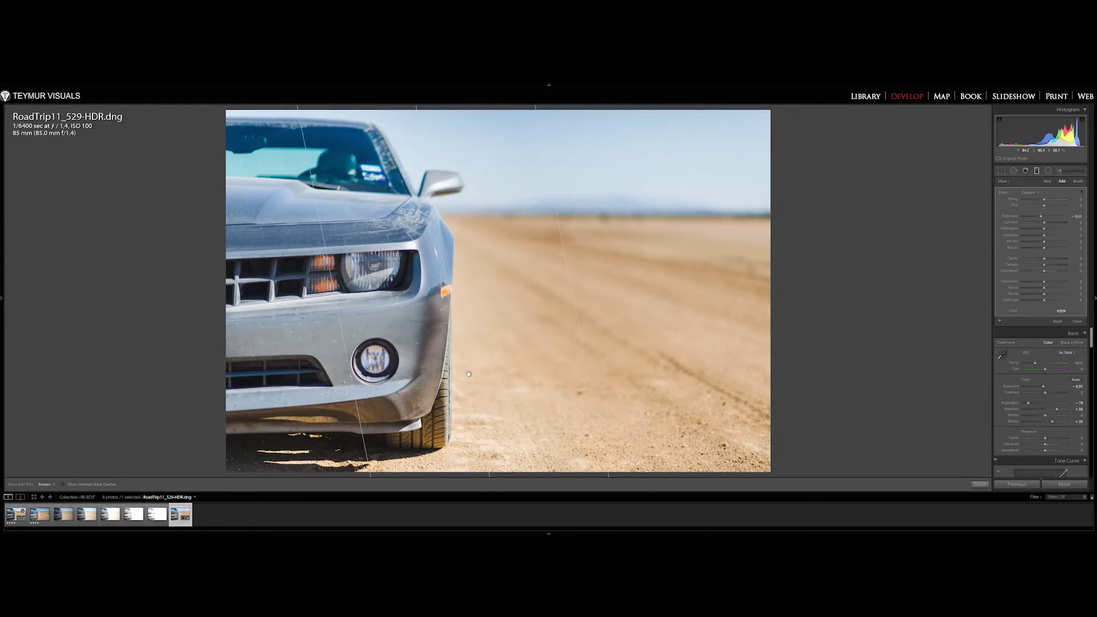
left_click(1000, 323)
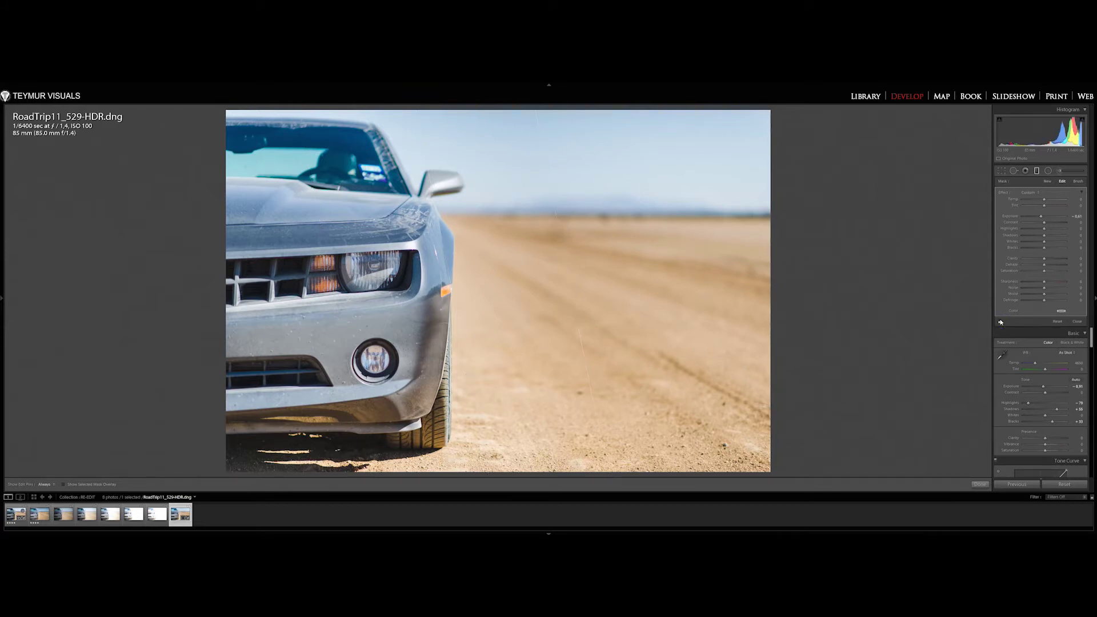
left_click(1001, 323)
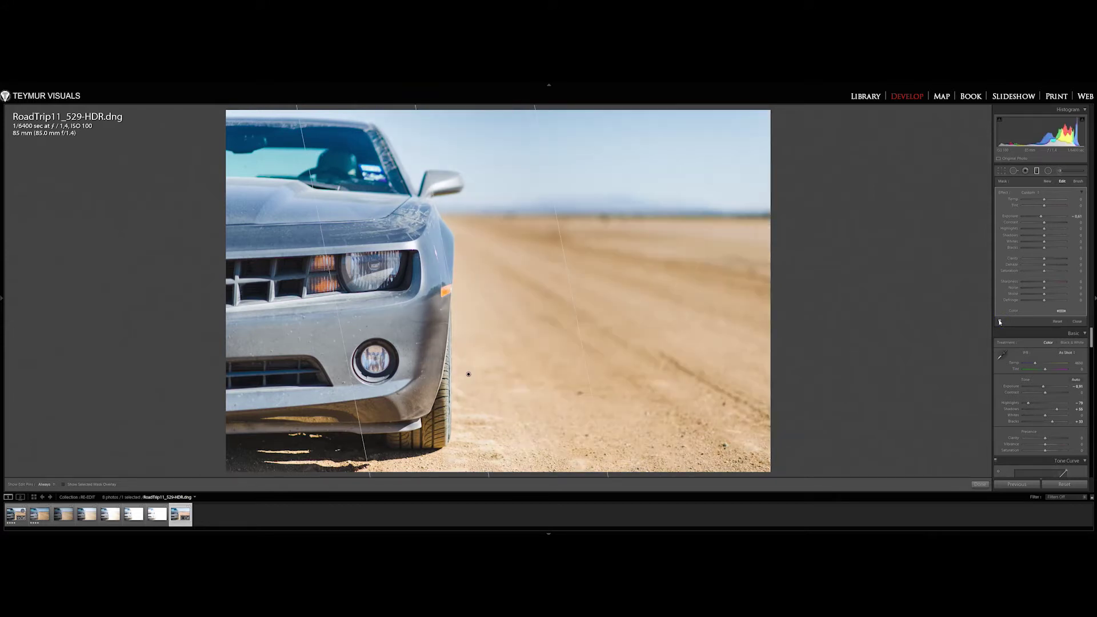
left_click(1001, 322)
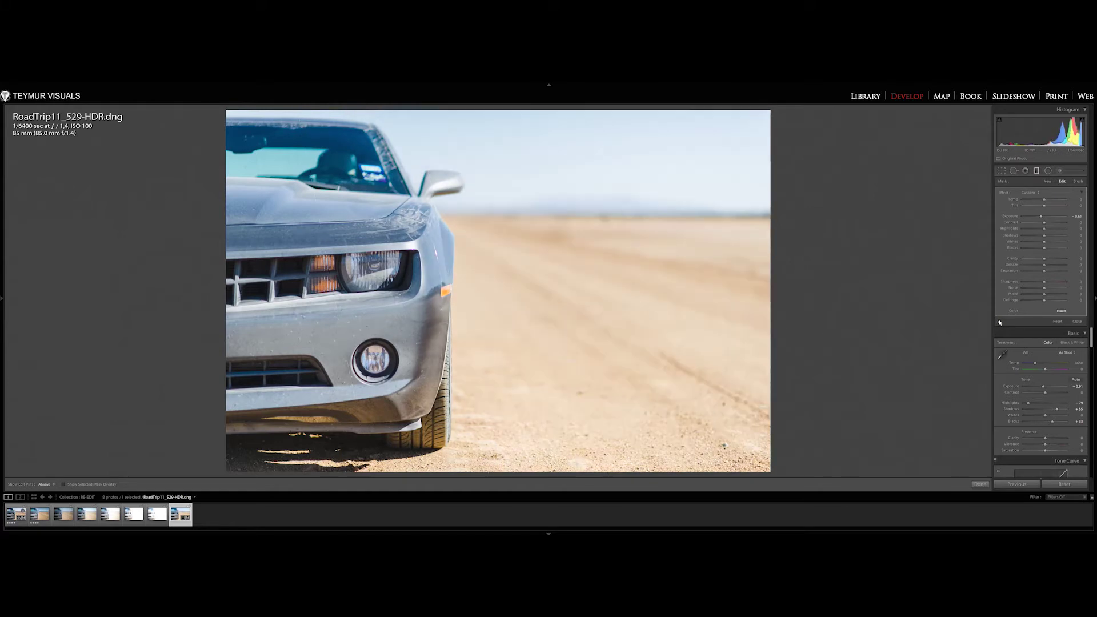
left_click(1000, 322)
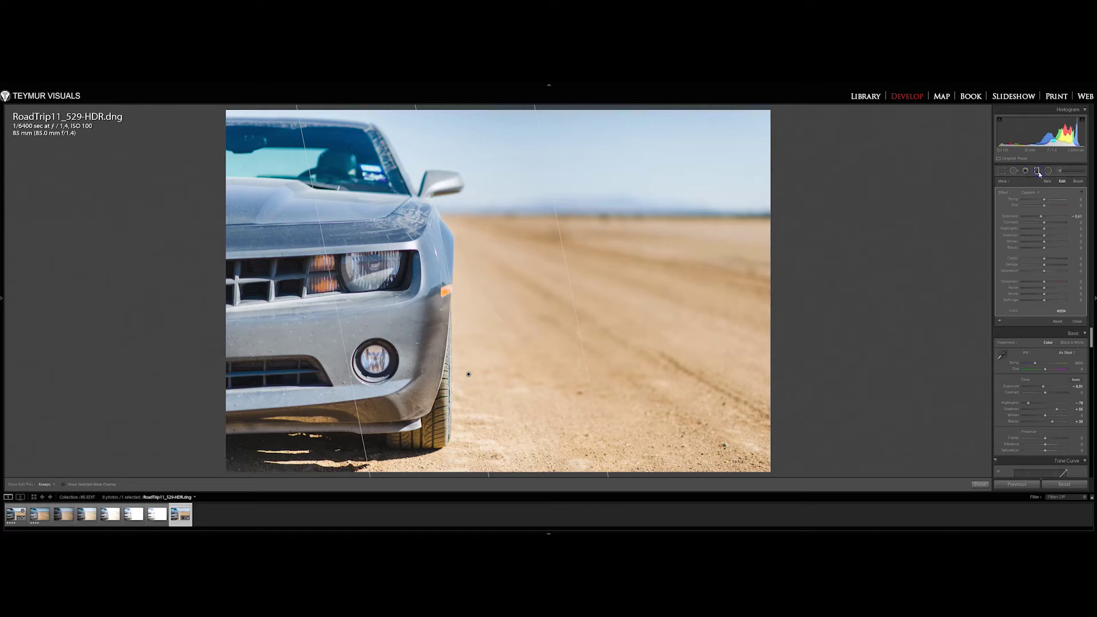
left_click(1038, 172)
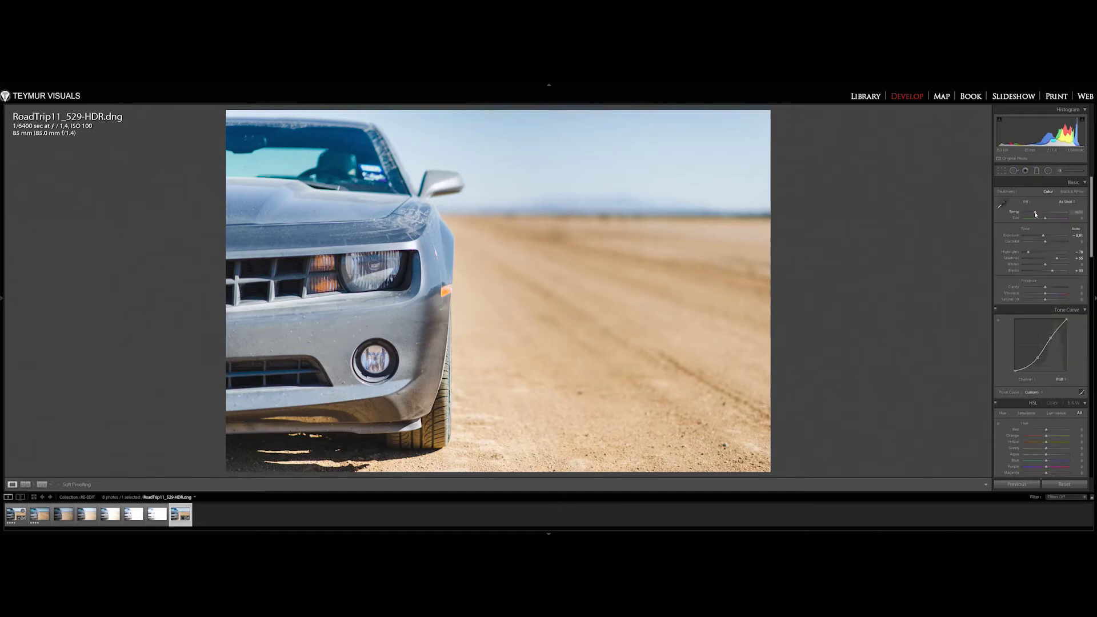
mouse_move(1035, 212)
left_mouse_down()
mouse_move(1047, 221)
mouse_move(1023, 220)
left_mouse_up()
double_click(1017, 218)
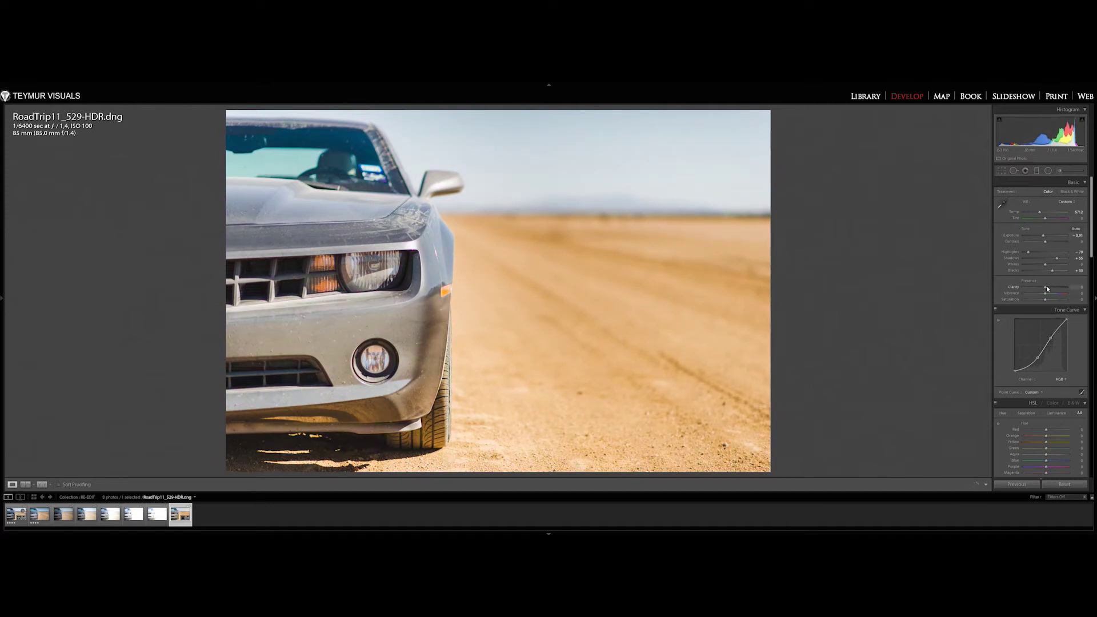
mouse_move(1047, 295)
left_mouse_down()
mouse_move(1061, 294)
mouse_move(1028, 299)
mouse_move(1062, 297)
left_mouse_up()
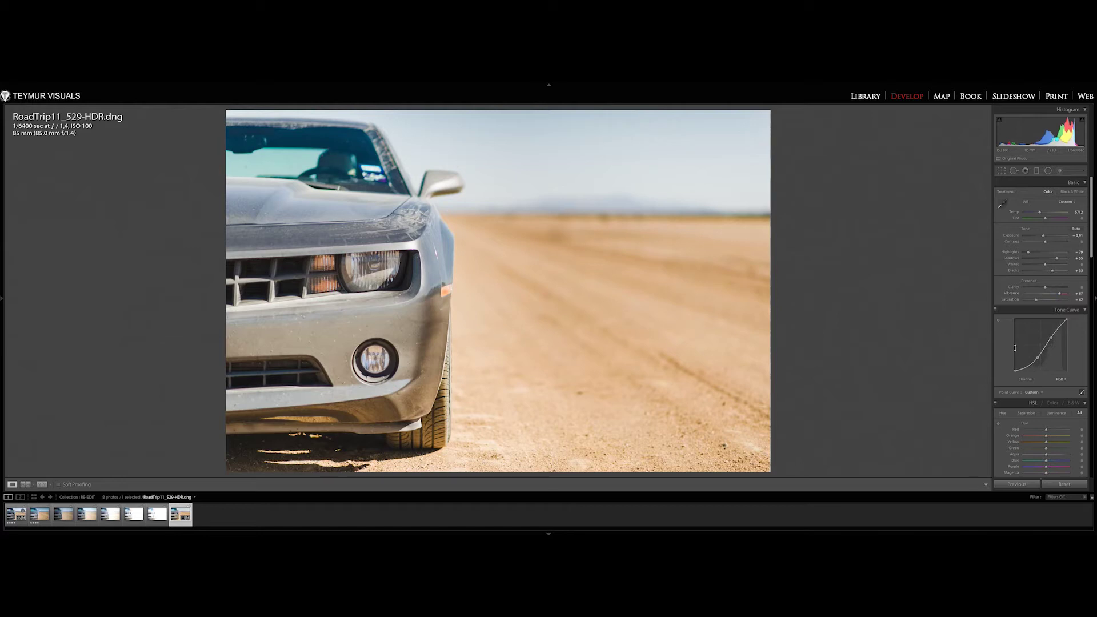
scroll(1000, 367, "down", 5)
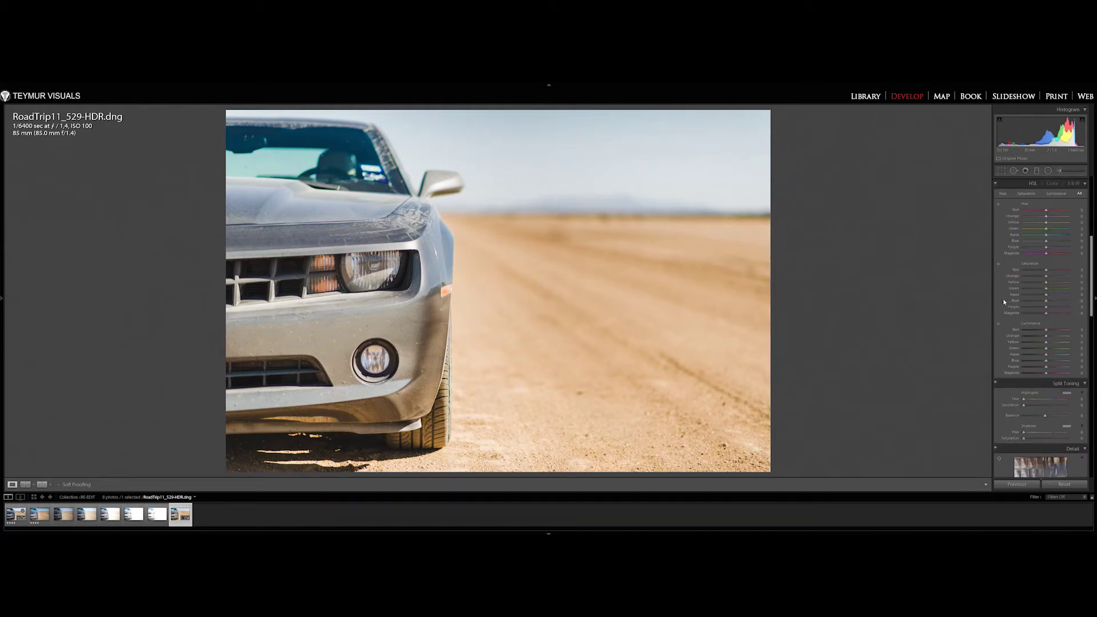
scroll(1004, 303, "up", 1)
scroll(1004, 304, "down", 1)
scroll(1003, 308, "down", 1)
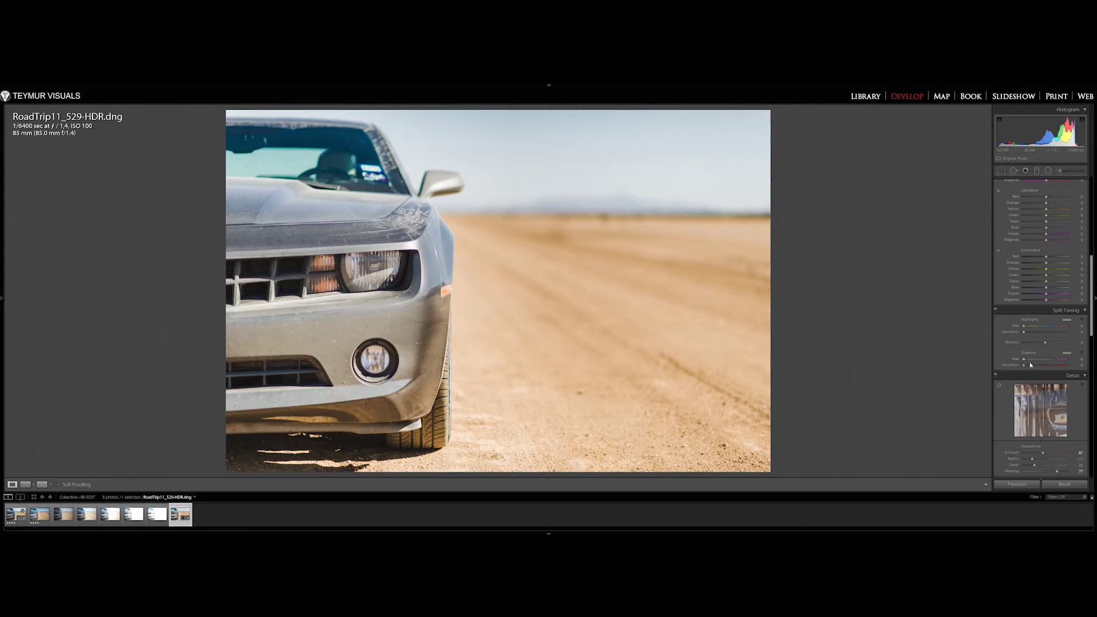
mouse_move(1031, 365)
left_mouse_down()
mouse_move(1066, 365)
mouse_move(1030, 360)
mouse_move(1052, 364)
left_mouse_up()
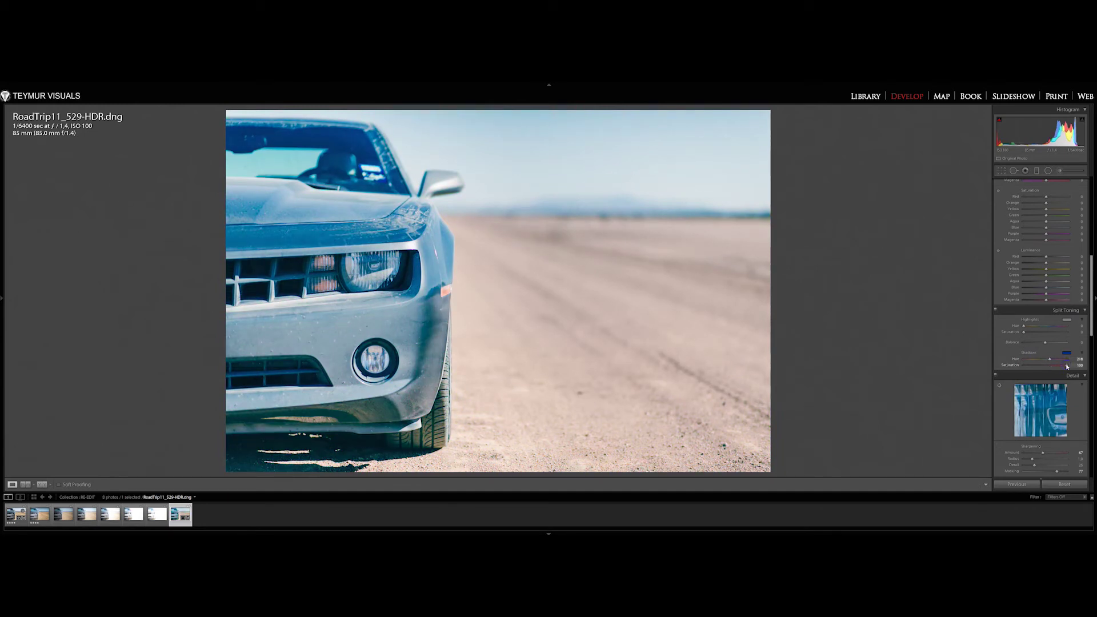
double_click(1067, 366)
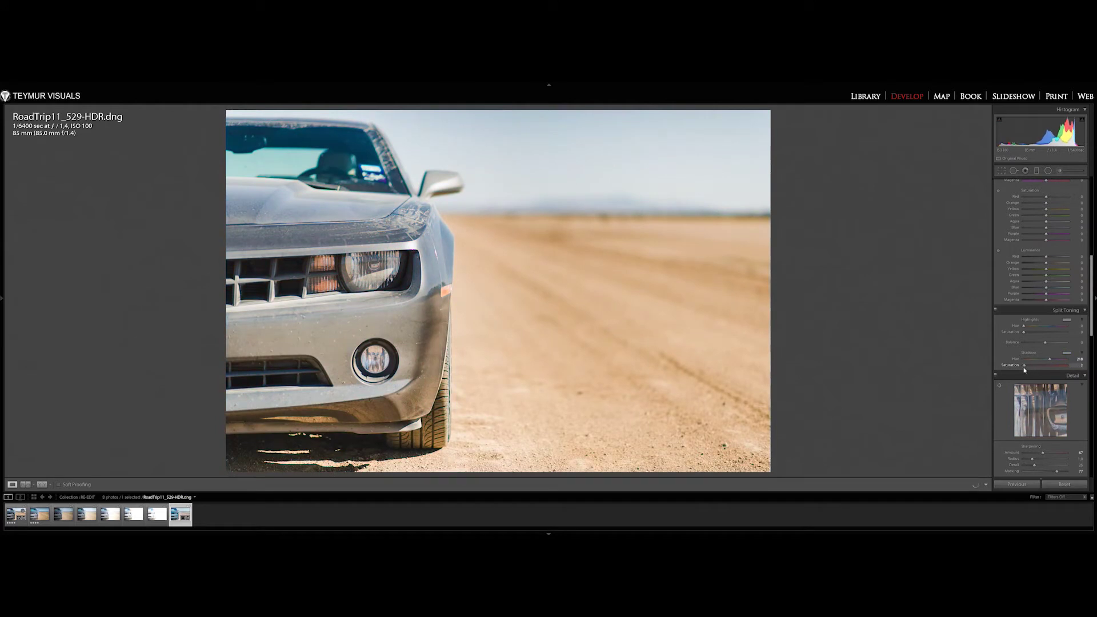
left_click_drag(1025, 370, 1034, 373)
scroll(998, 360, "down", 4)
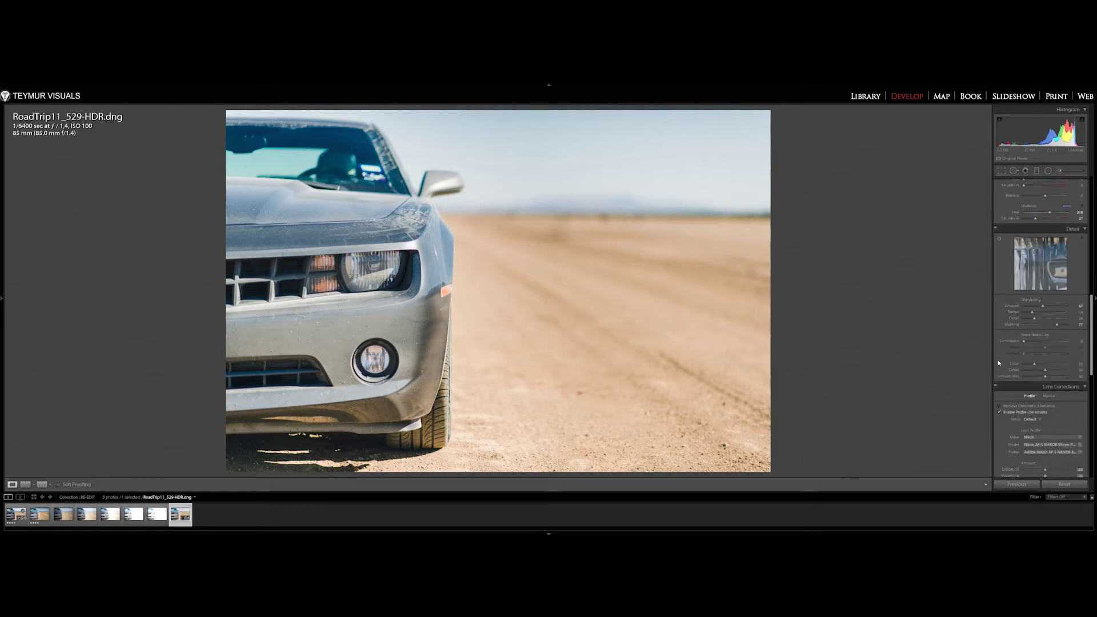
scroll(999, 363, "down", 3)
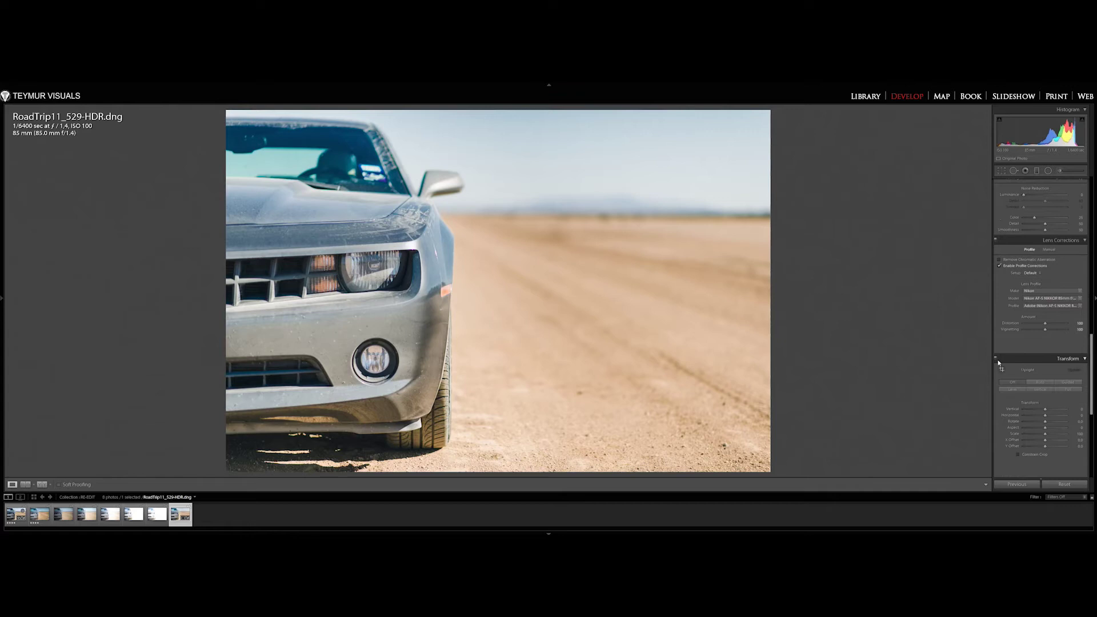
scroll(998, 362, "down", 4)
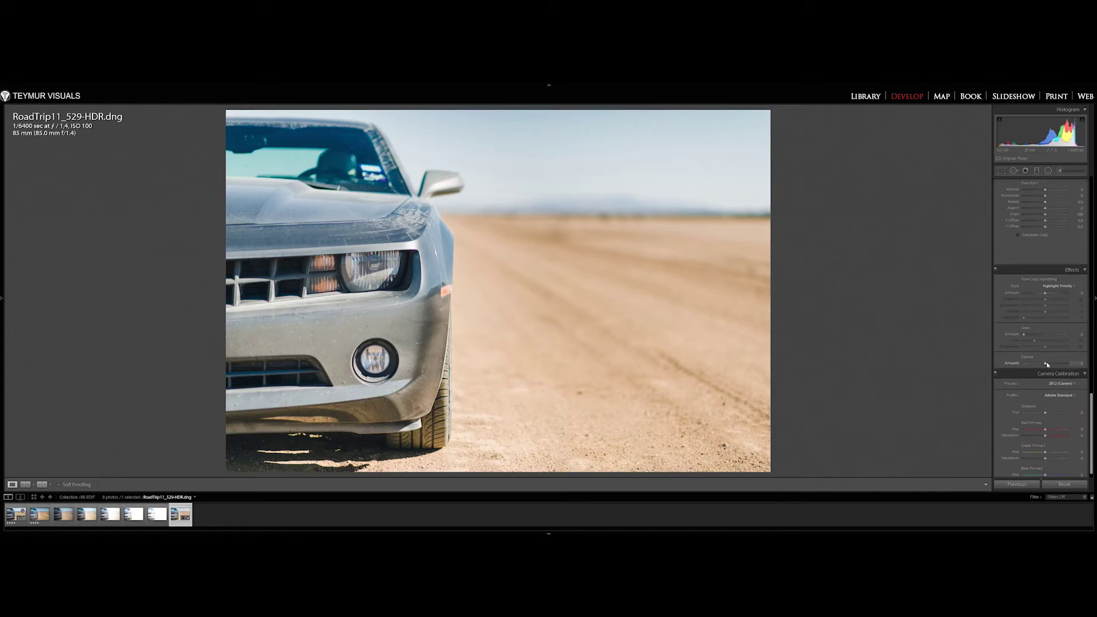
left_click_drag(1046, 364, 1048, 364)
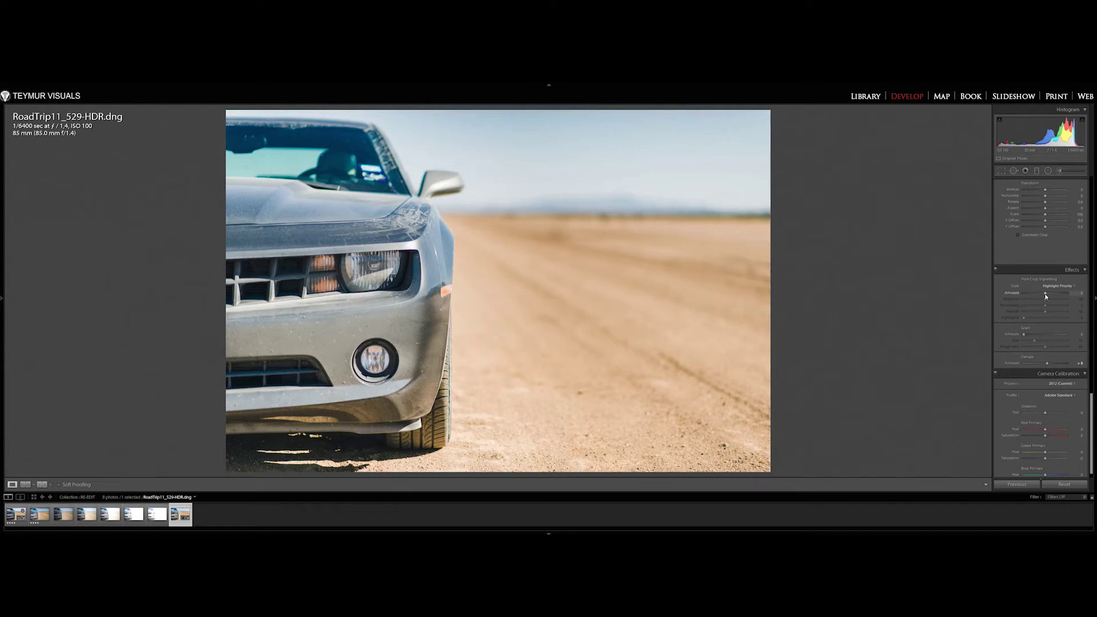
mouse_move(1047, 296)
left_mouse_down()
mouse_move(1019, 296)
mouse_move(1044, 299)
left_mouse_up()
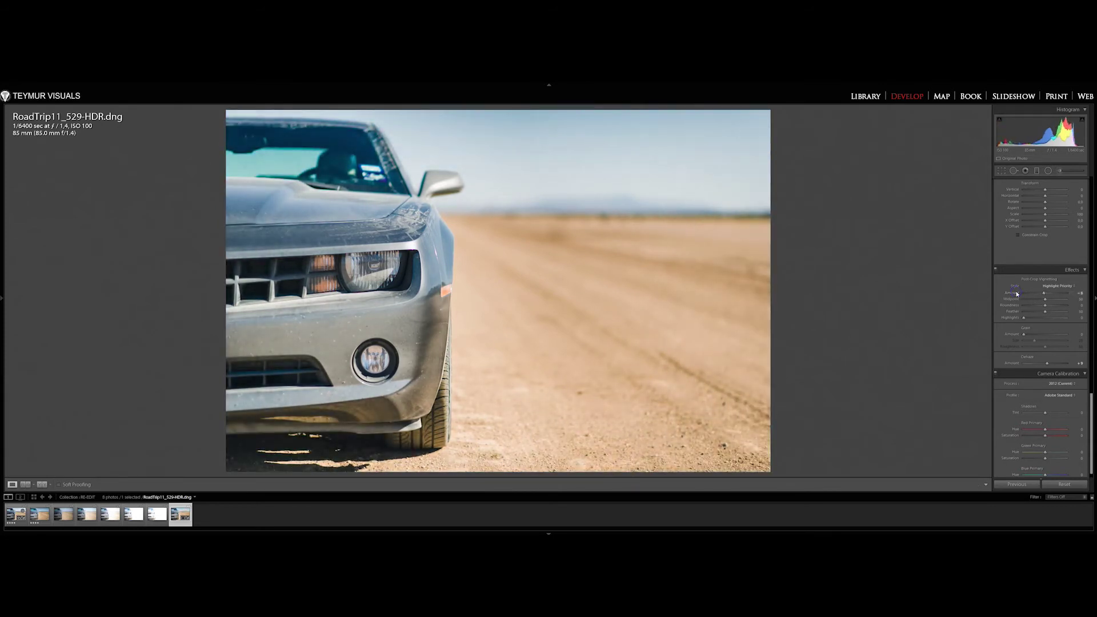
double_click(1017, 294)
scroll(999, 342, "up", 5)
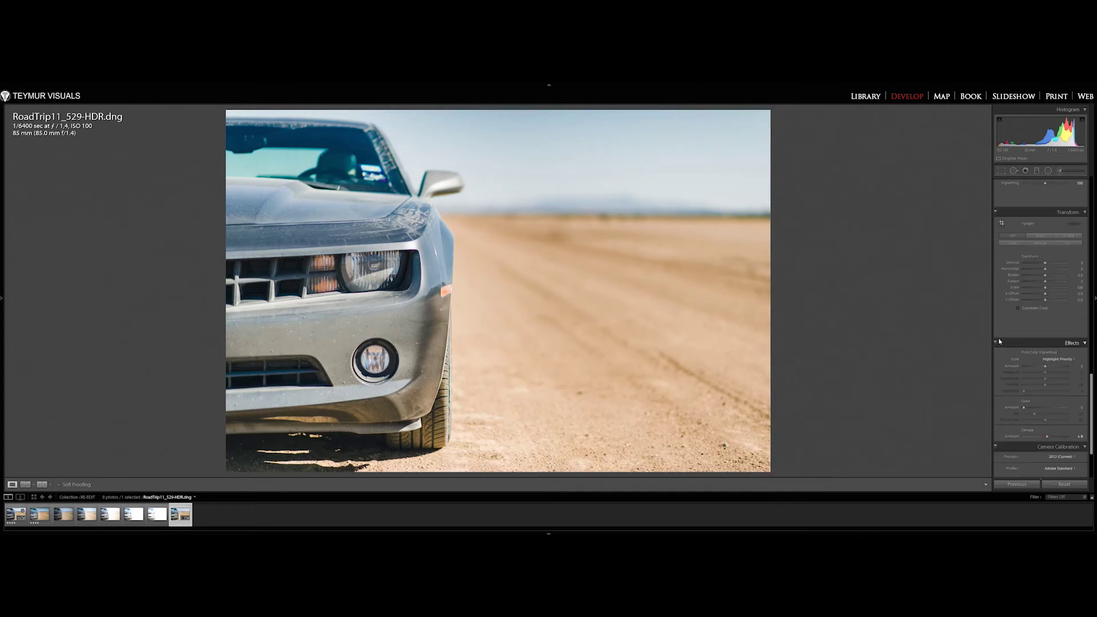
scroll(1000, 341, "up", 4)
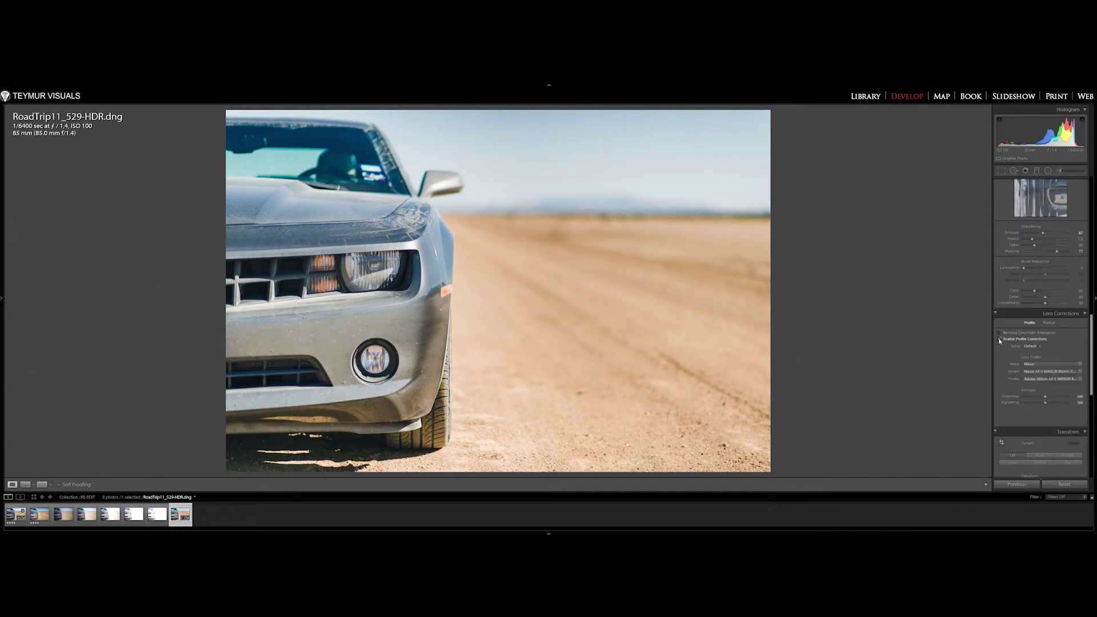
scroll(999, 341, "up", 3)
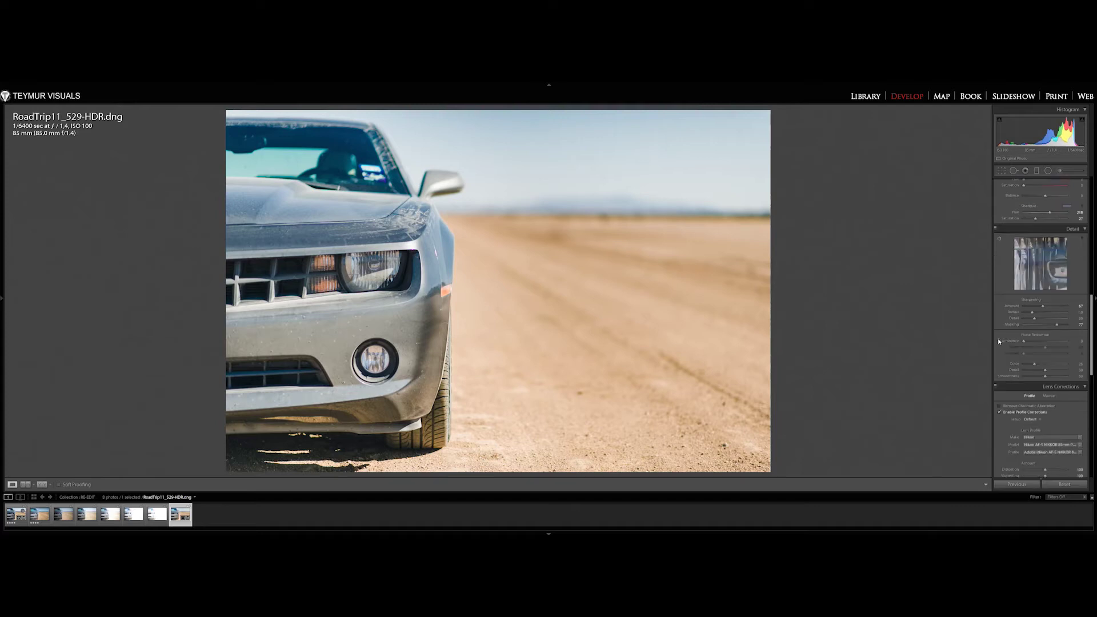
scroll(999, 342, "up", 6)
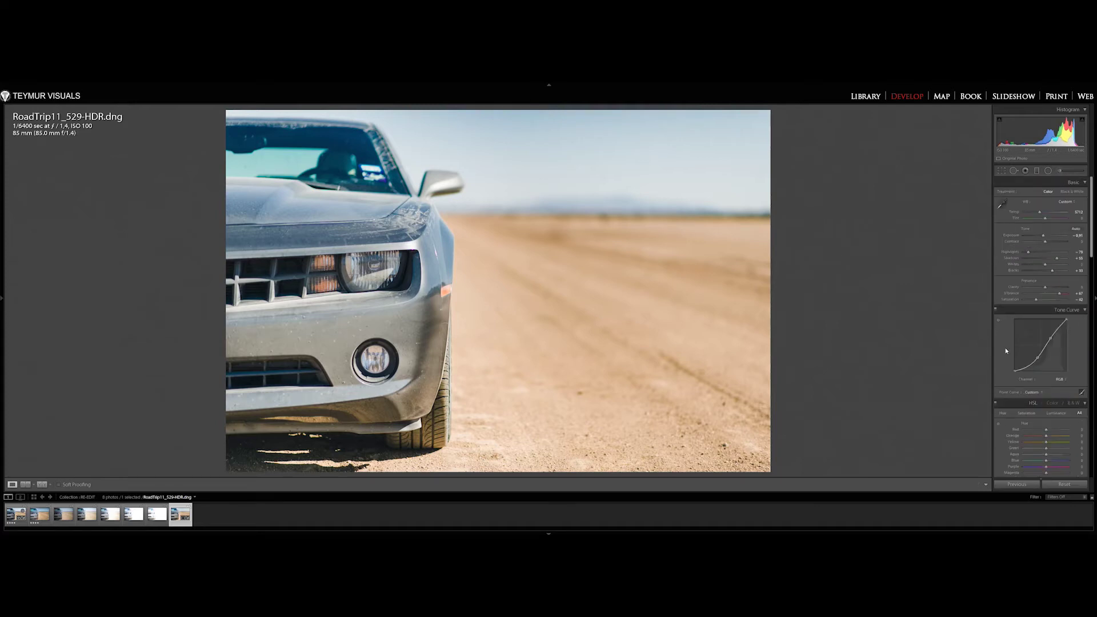
key("g")
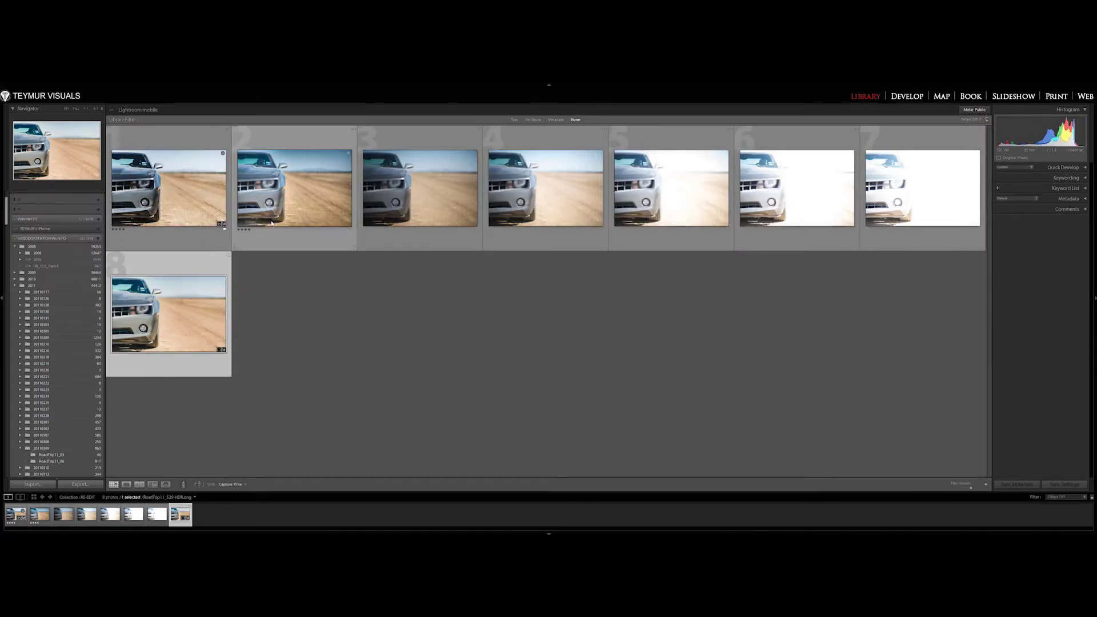
left_click(272, 223, "ctrl")
left_click(172, 194, "ctrl")
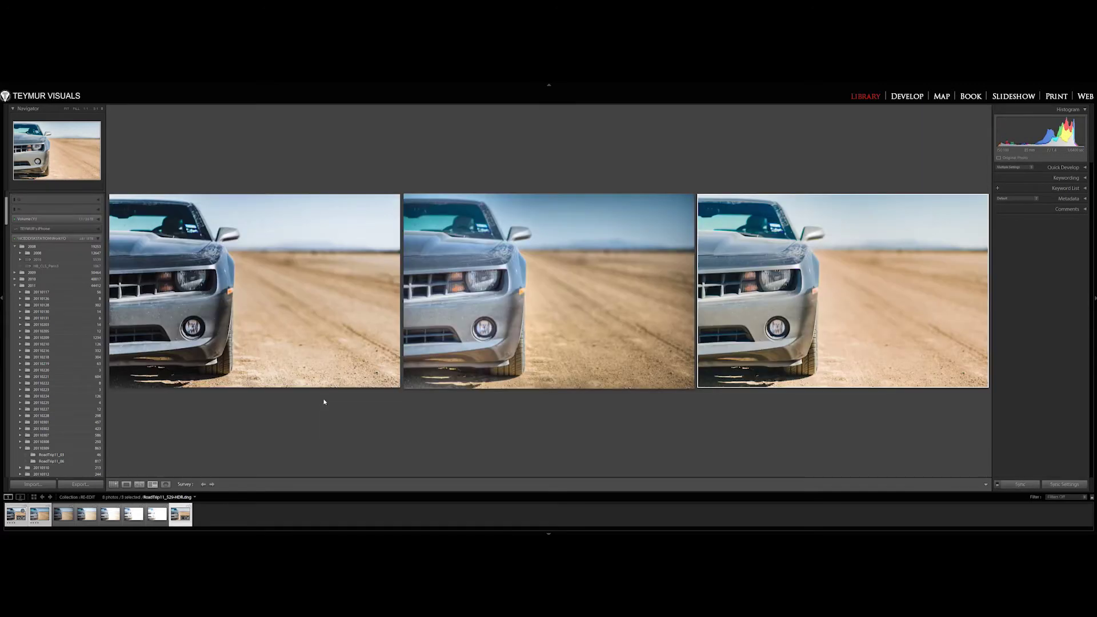
key("n")
key("g")
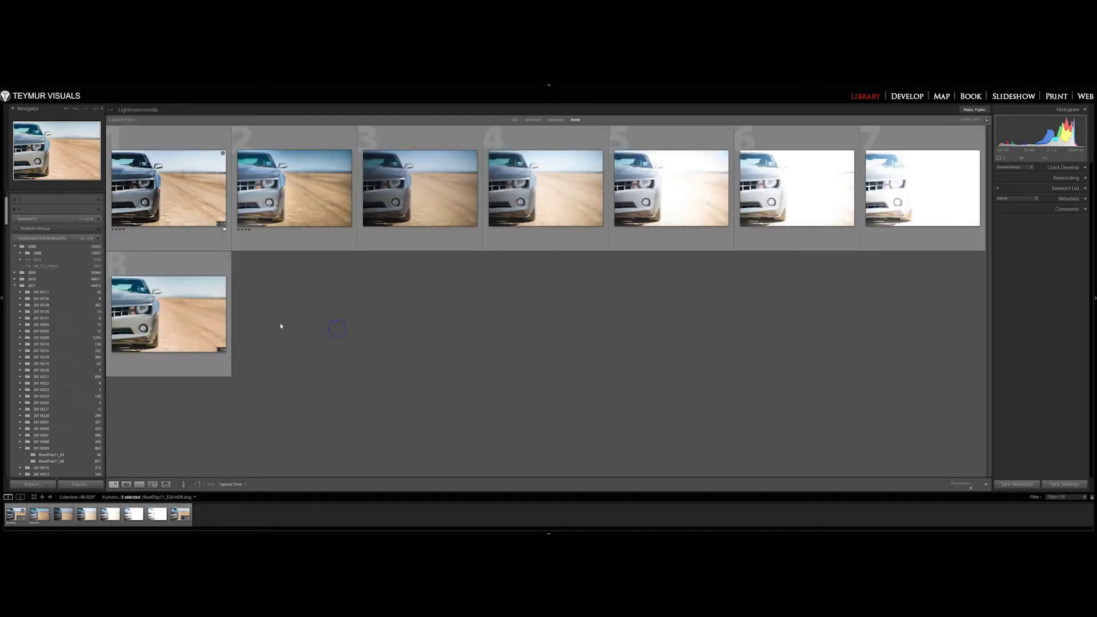
left_click(200, 323)
key("d")
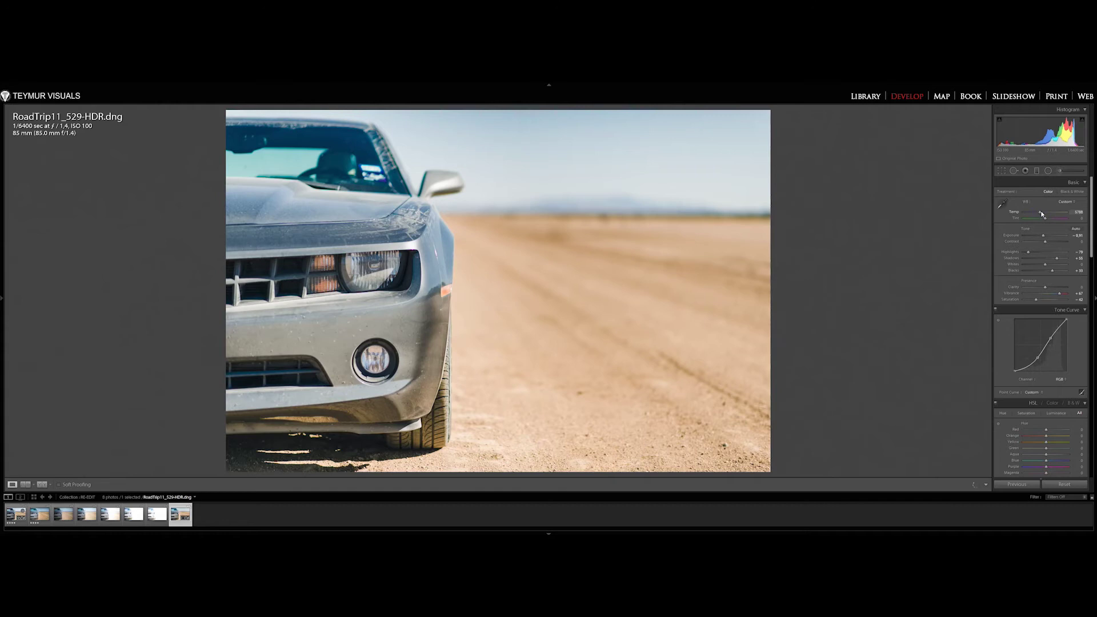
- Warm Temp to 7076, desaturate Blue and push Aqua saturation up in HSL
left_click_drag(1044, 215, 1044, 216)
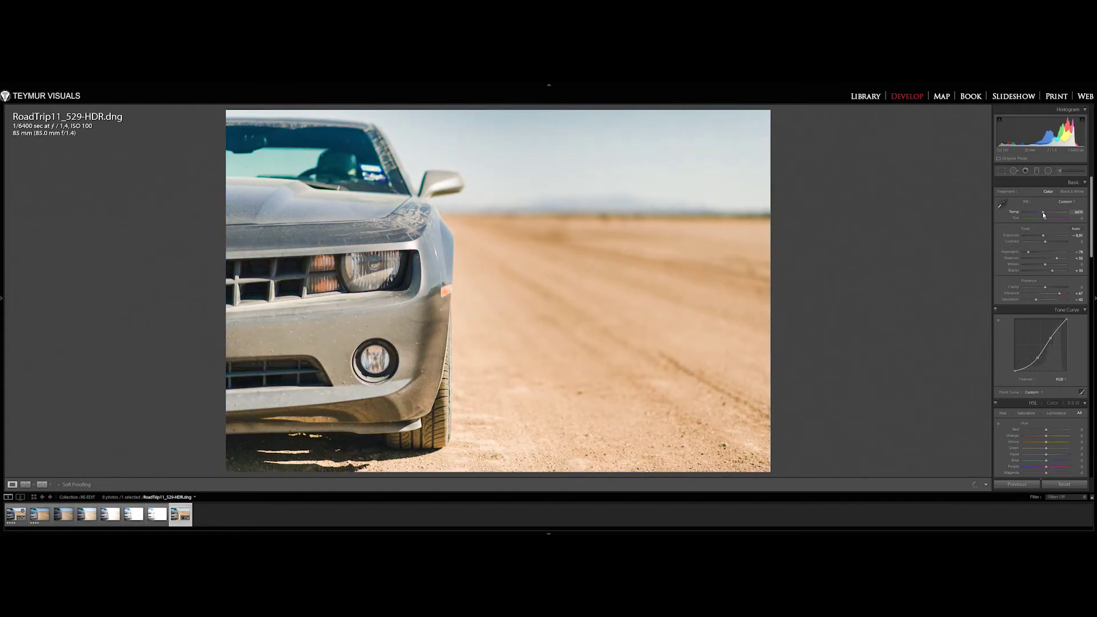
scroll(999, 339, "down", 5)
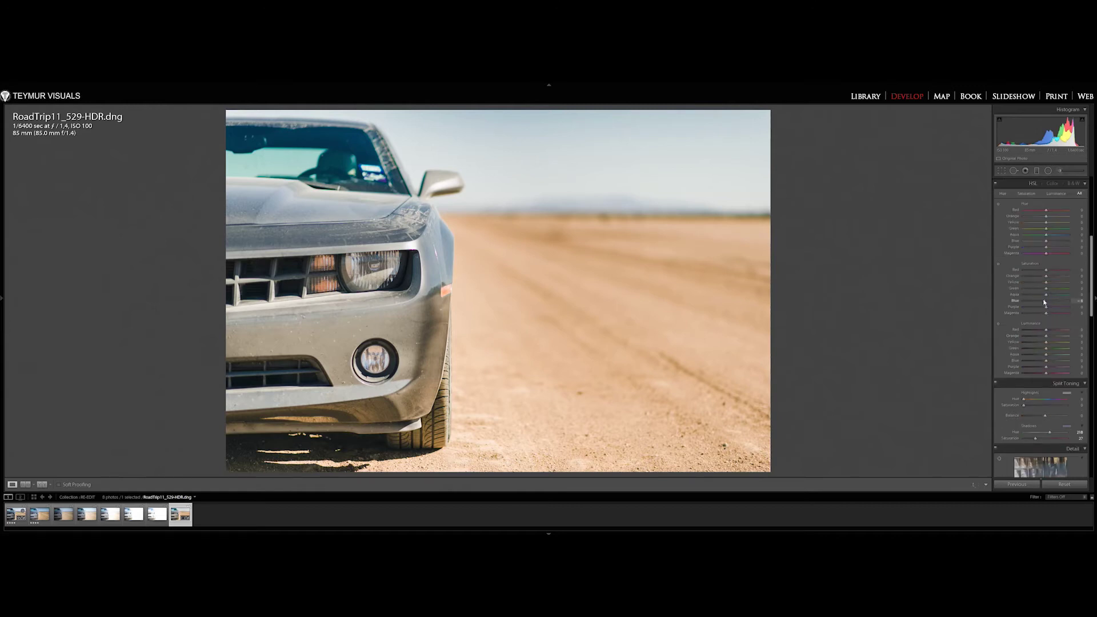
left_click_drag(1045, 303, 1012, 296)
left_click_drag(1088, 302, 1030, 306)
left_click_drag(1073, 302, 1056, 302)
- Boost Orange saturation and shift Orange hue to about -14
mouse_move(1047, 278)
left_mouse_down()
mouse_move(1062, 282)
mouse_move(1012, 280)
mouse_move(1080, 282)
mouse_move(1064, 278)
left_mouse_up()
mouse_move(1047, 217)
left_mouse_down()
mouse_move(1026, 218)
mouse_move(1044, 226)
left_mouse_up()
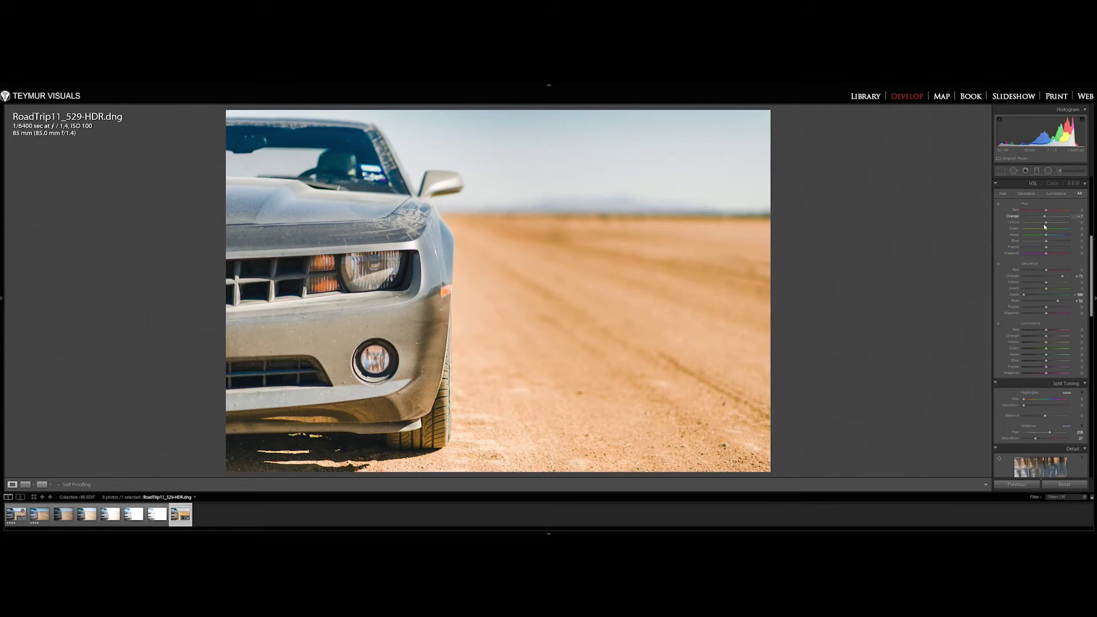
double_click(1013, 217)
left_click_drag(1045, 217, 1043, 216)
- Raise Contrast to about +11 and lift the tone curve's black point to about 16.3%
scroll(1000, 241, "up", 5)
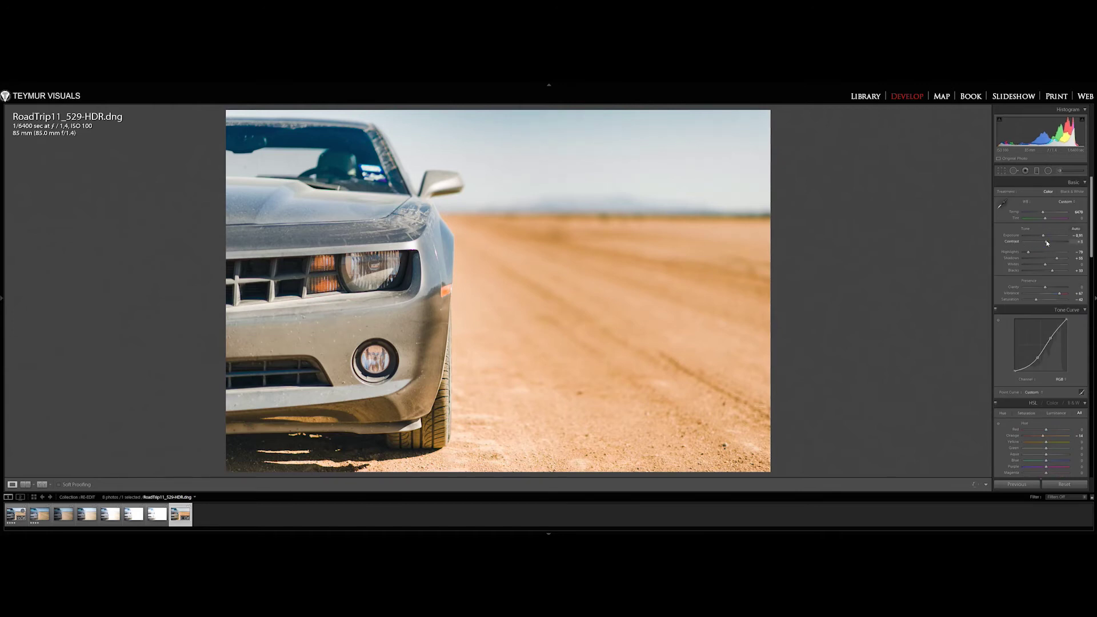
left_click_drag(1046, 243, 1048, 242)
mouse_move(1015, 371)
left_mouse_down()
mouse_move(1010, 352)
mouse_move(1003, 360)
left_mouse_up()
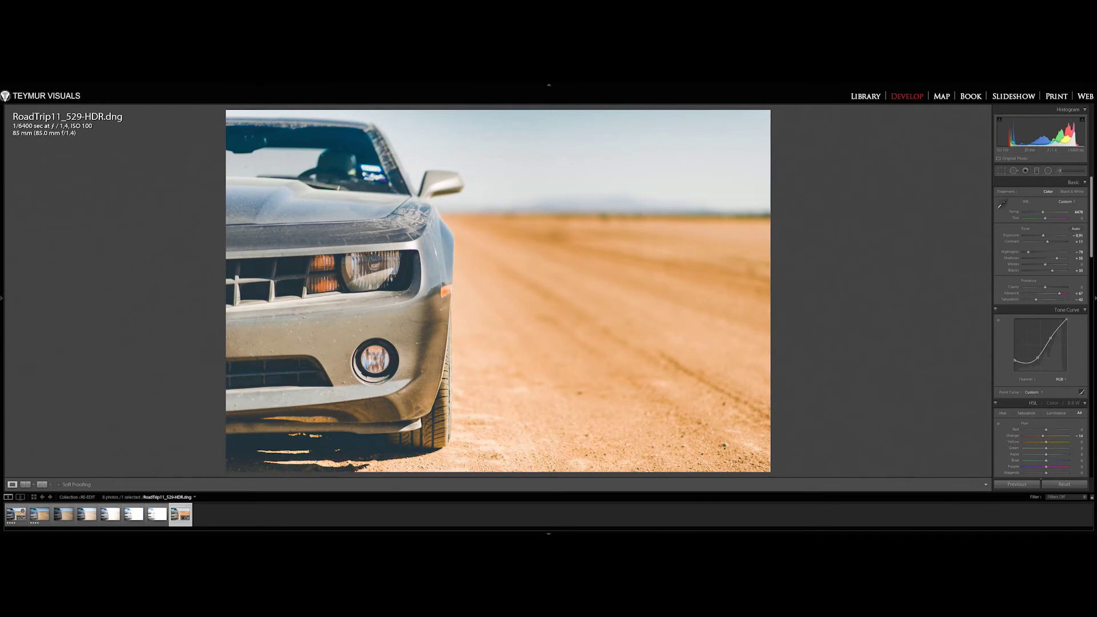
- View the HDR edit in Before/After, return to Loupe, then go to the Library grid
key("y")
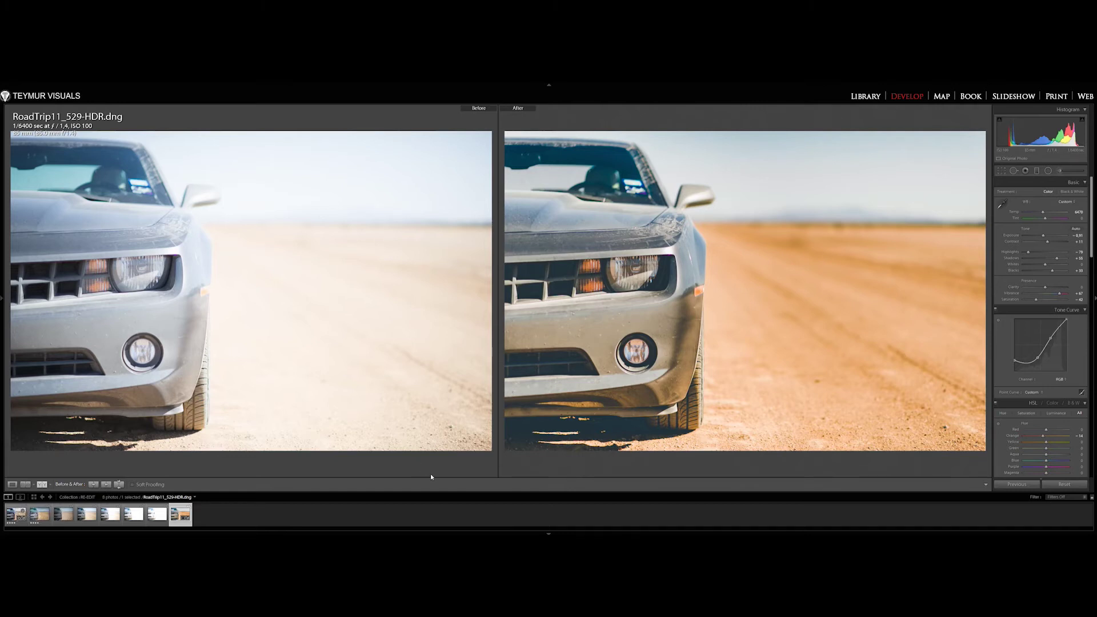
key("y")
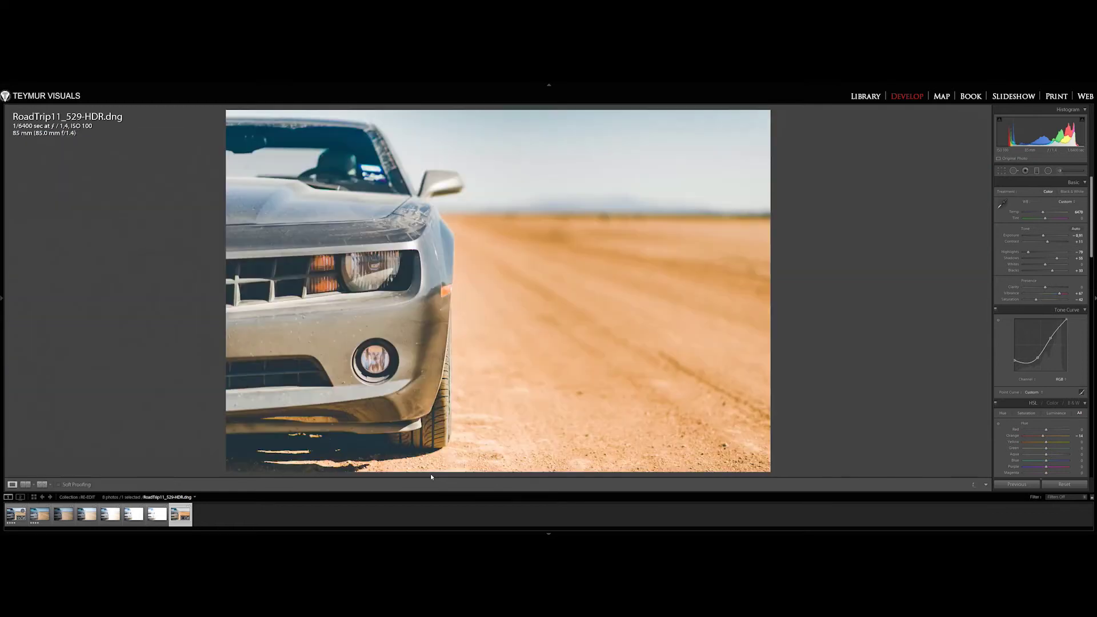
key("g")
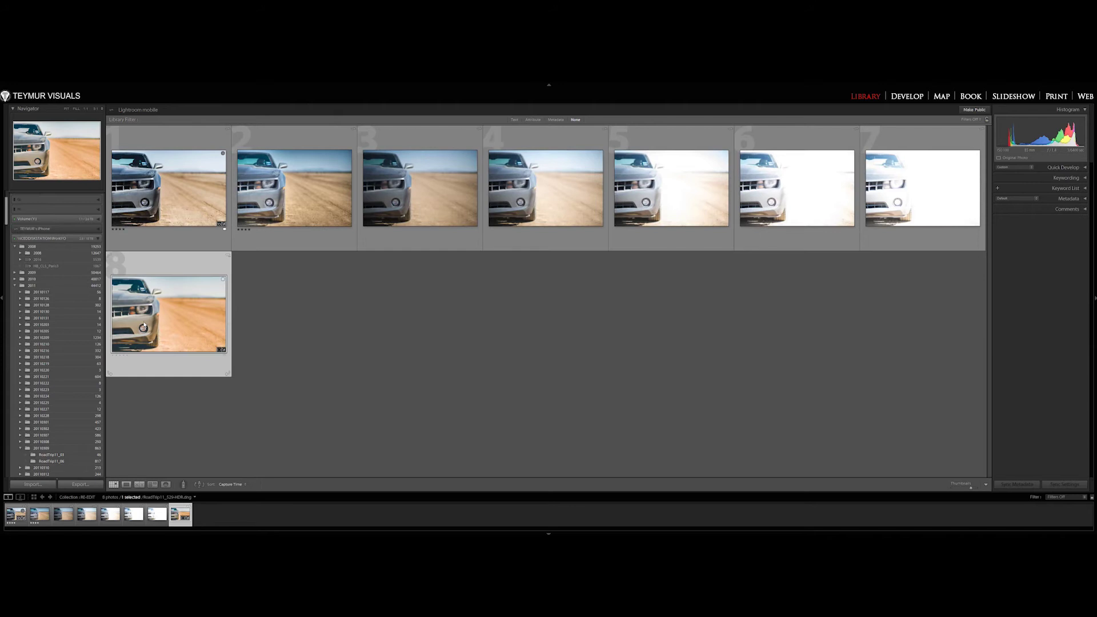
- Survey the HDR edit beside version 2, then select only the HDR, photo 8
left_click(275, 196, "ctrl")
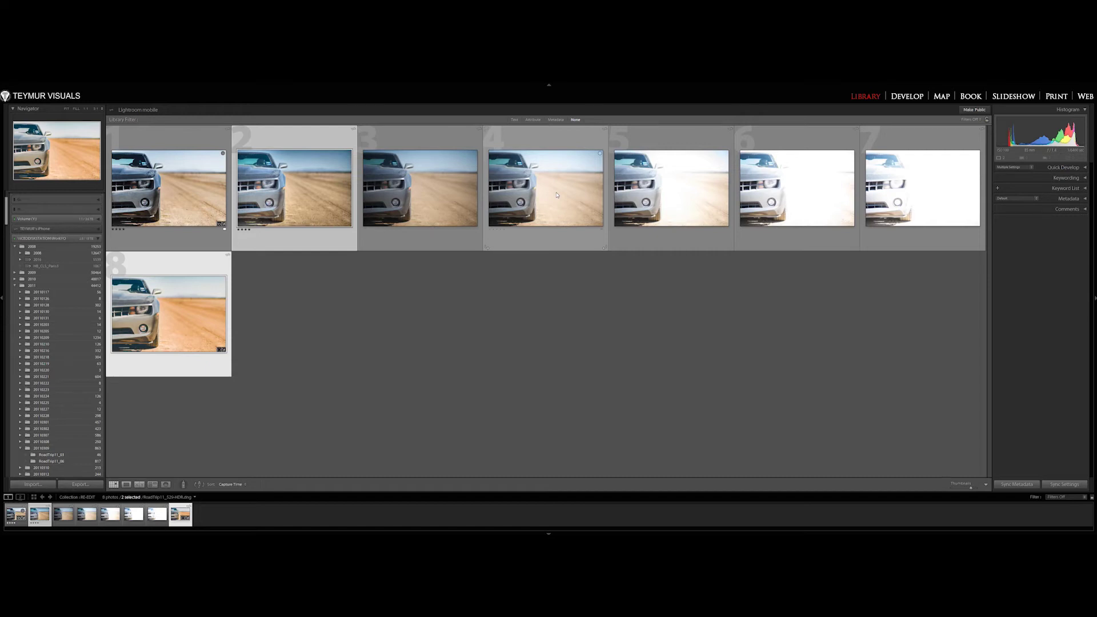
key("n")
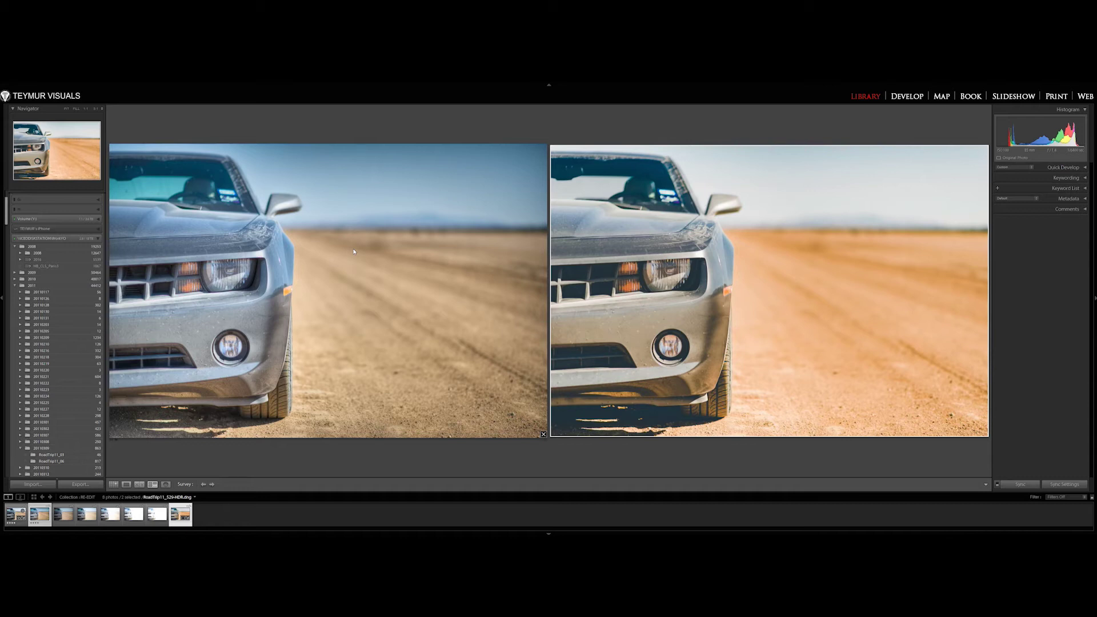
key("g")
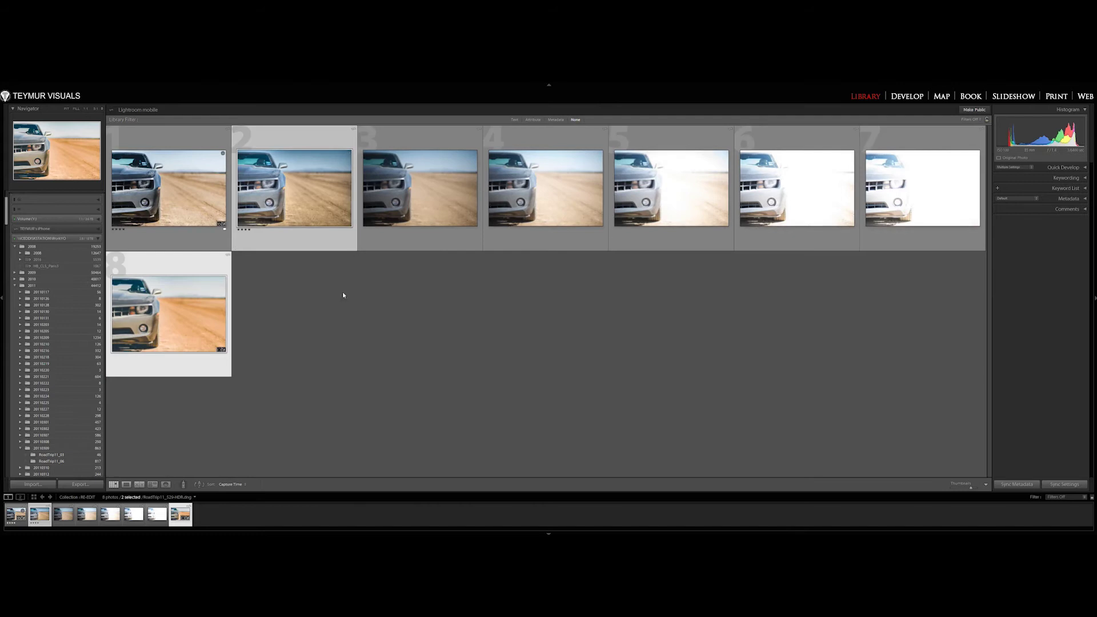
left_click(306, 338)
left_click(179, 318)
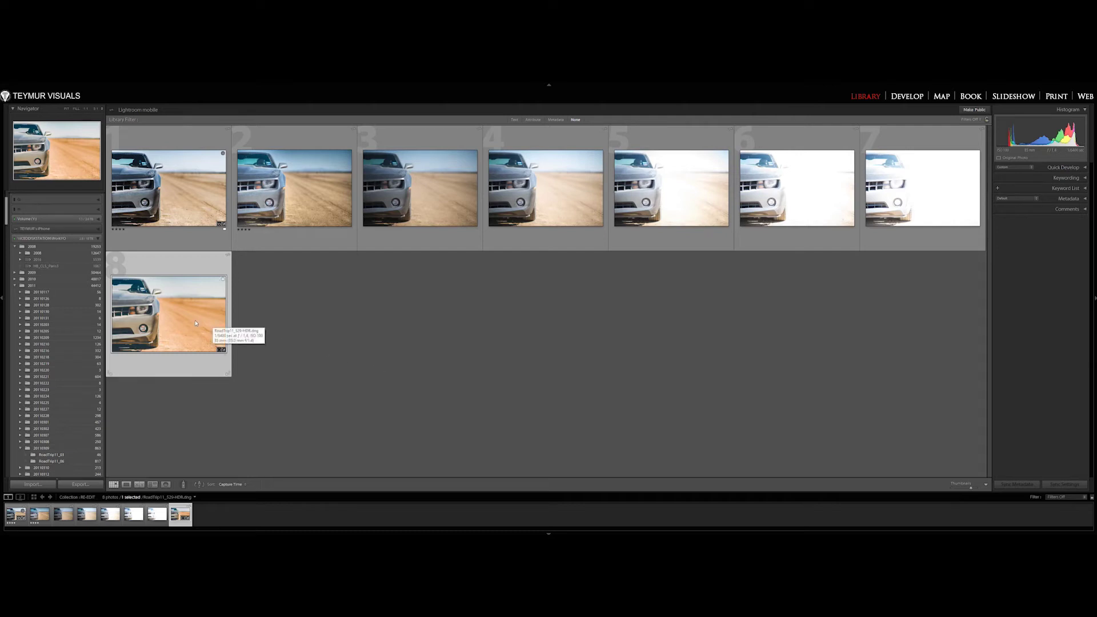
- Compare the HDR edit against RoadTrip11_final-0104.jpg in Before/After, then return to the grid
key("d")
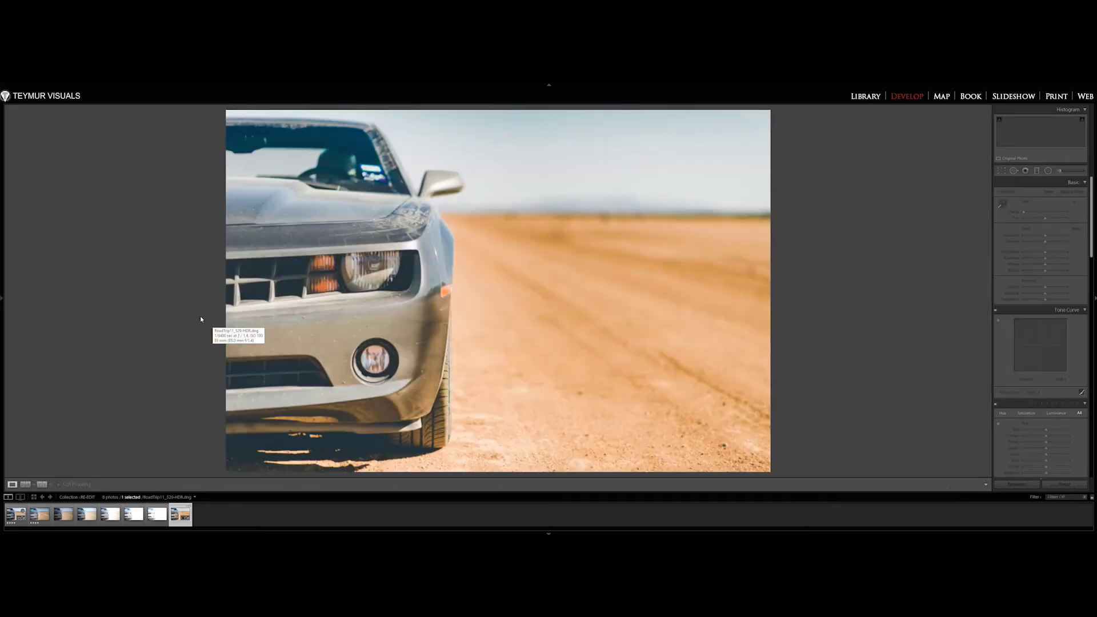
key("y")
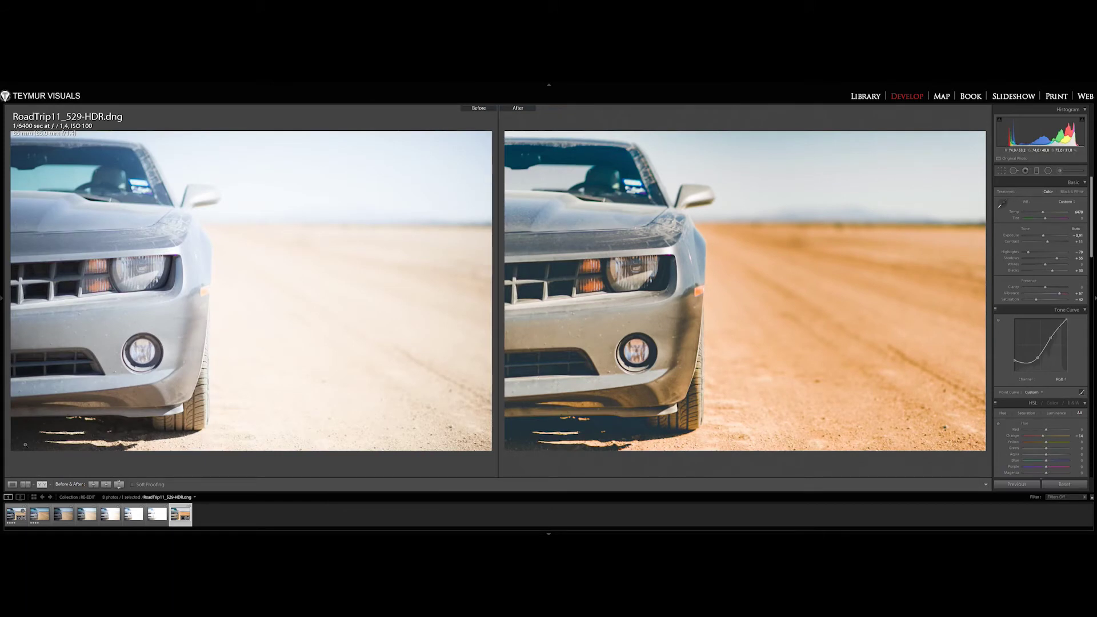
left_click(40, 515)
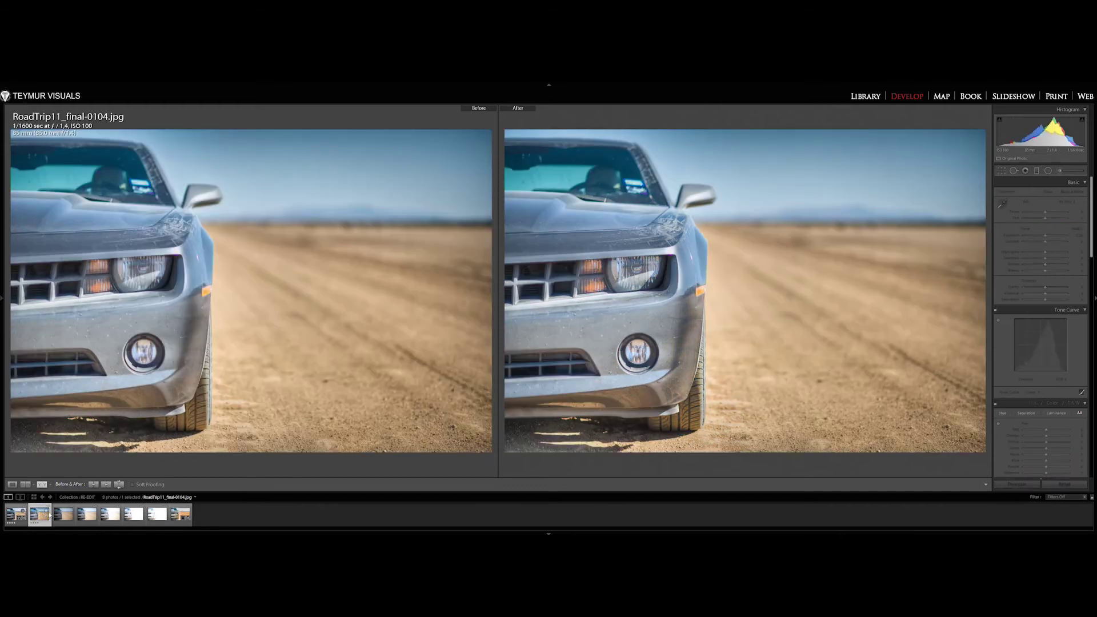
left_click(181, 515)
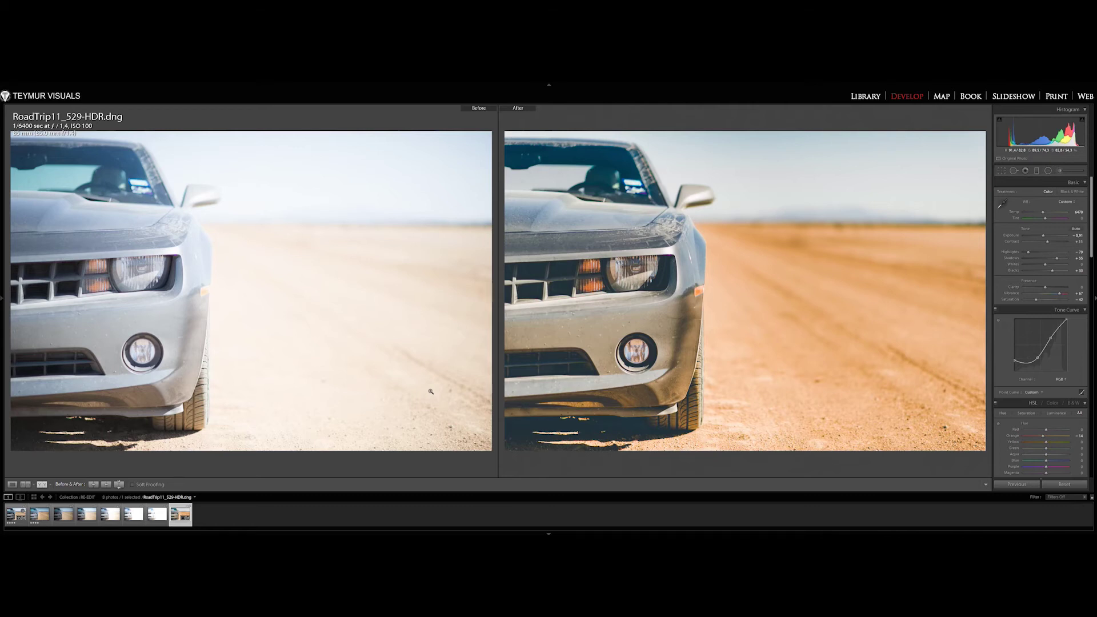
key("g")
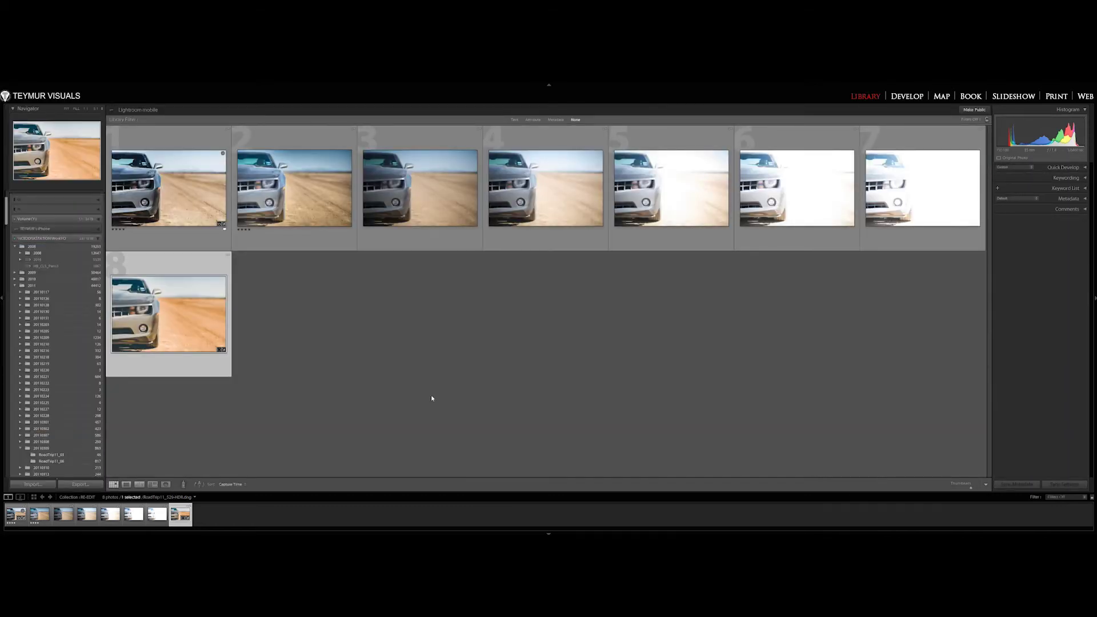
- Open RoadTrip11_530.NEF in Develop with an S-shaped tone curve and Highlights at -52
left_click(532, 200)
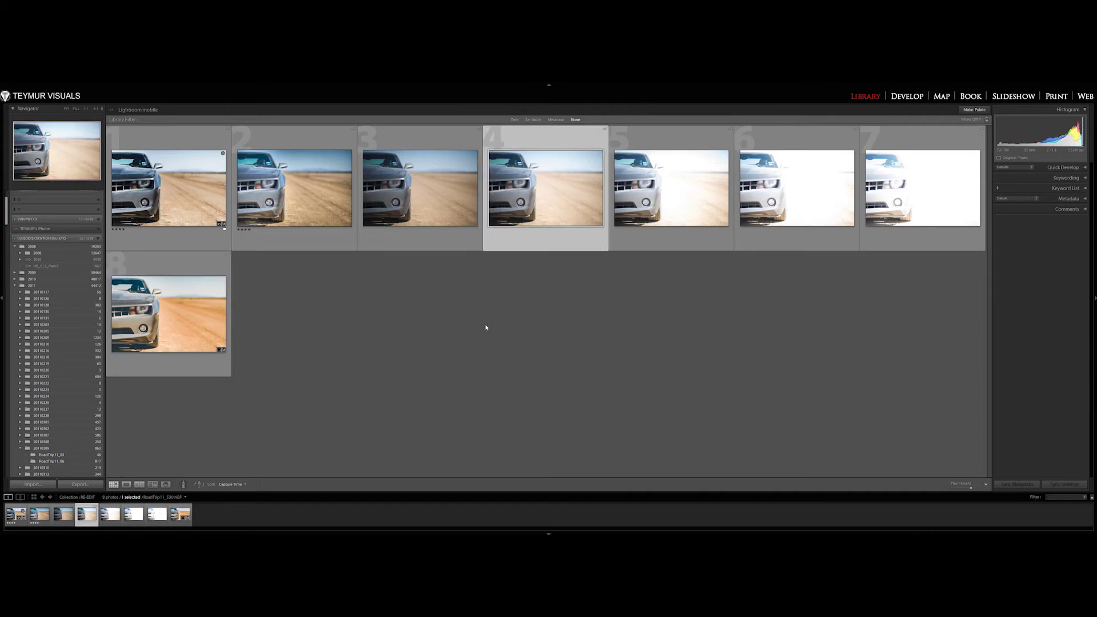
key("d")
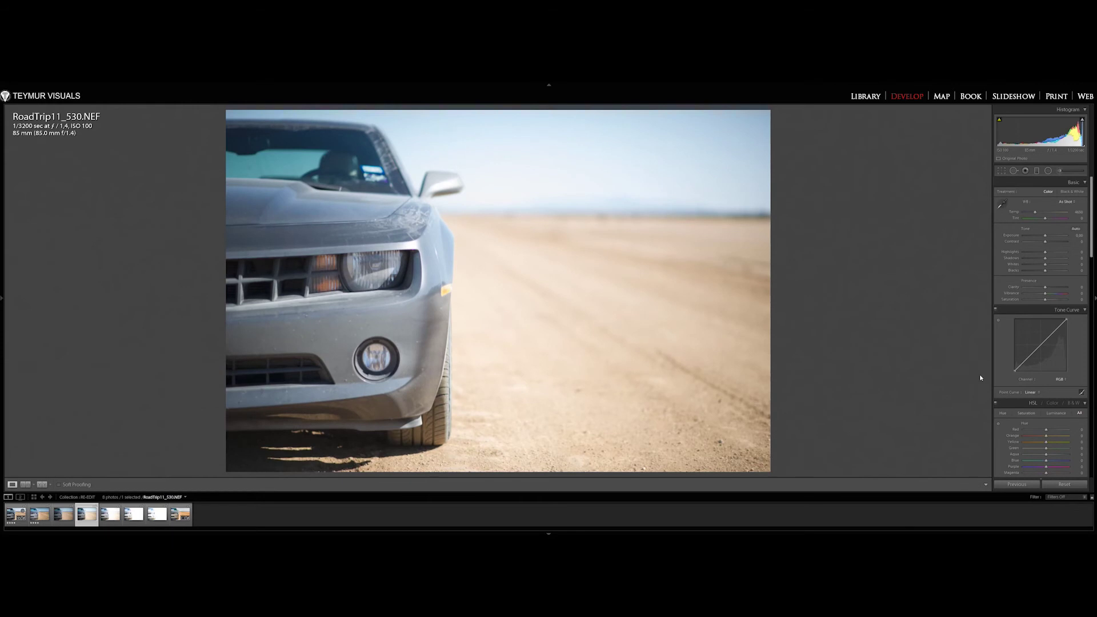
left_click_drag(1029, 357, 1032, 359)
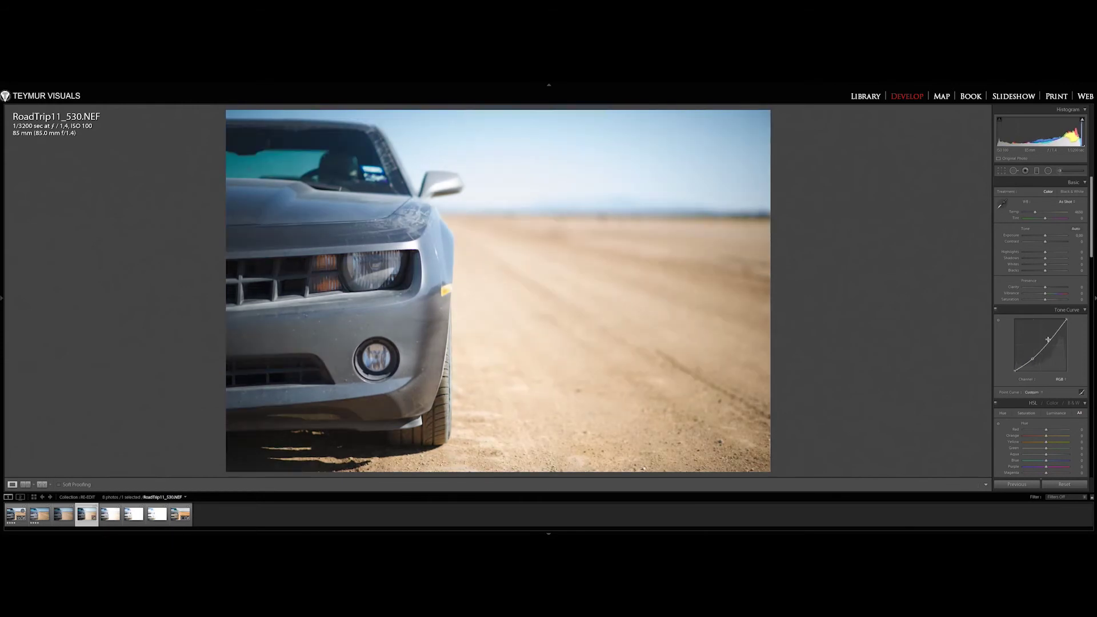
left_click_drag(1050, 345, 1046, 340)
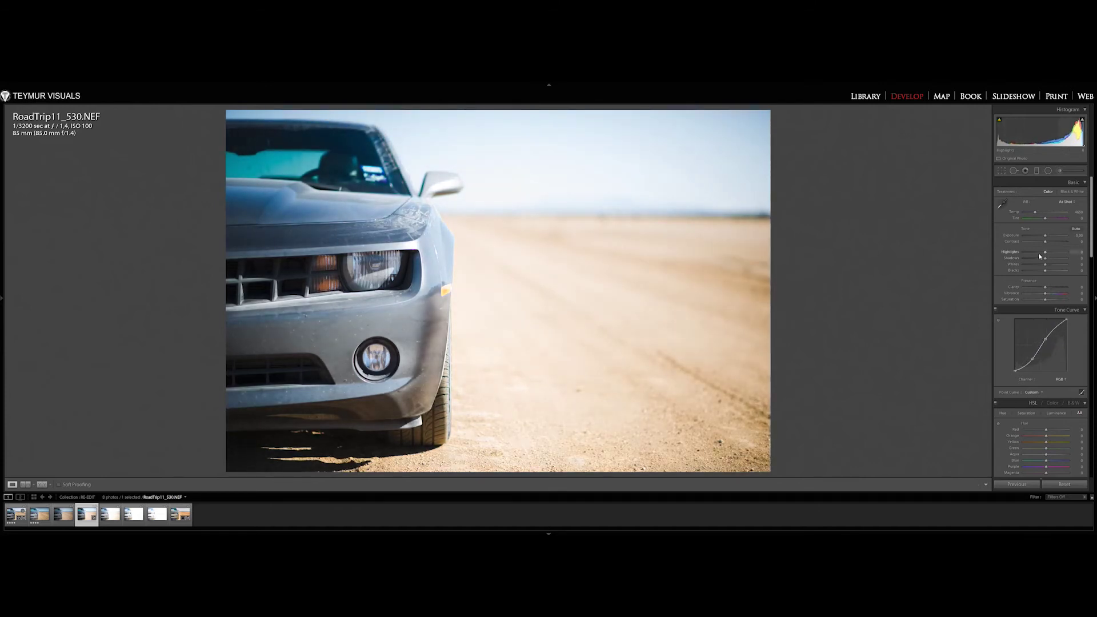
left_click_drag(1042, 256, 1035, 254)
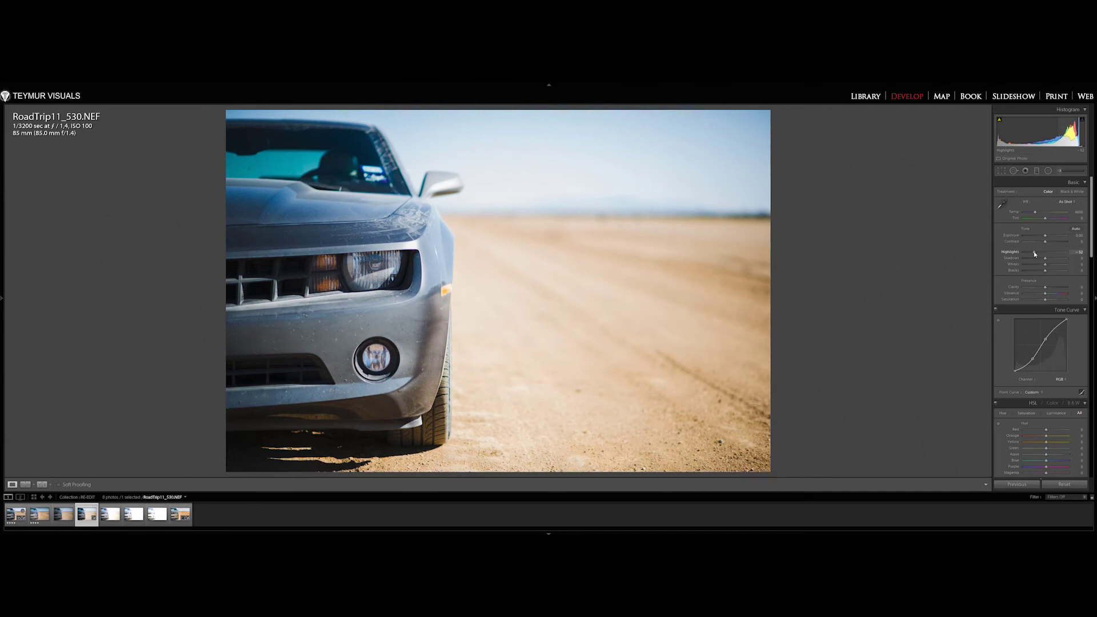
- Convert the NEF to black and white with Shadows +21 and Blacks +20
key("v")
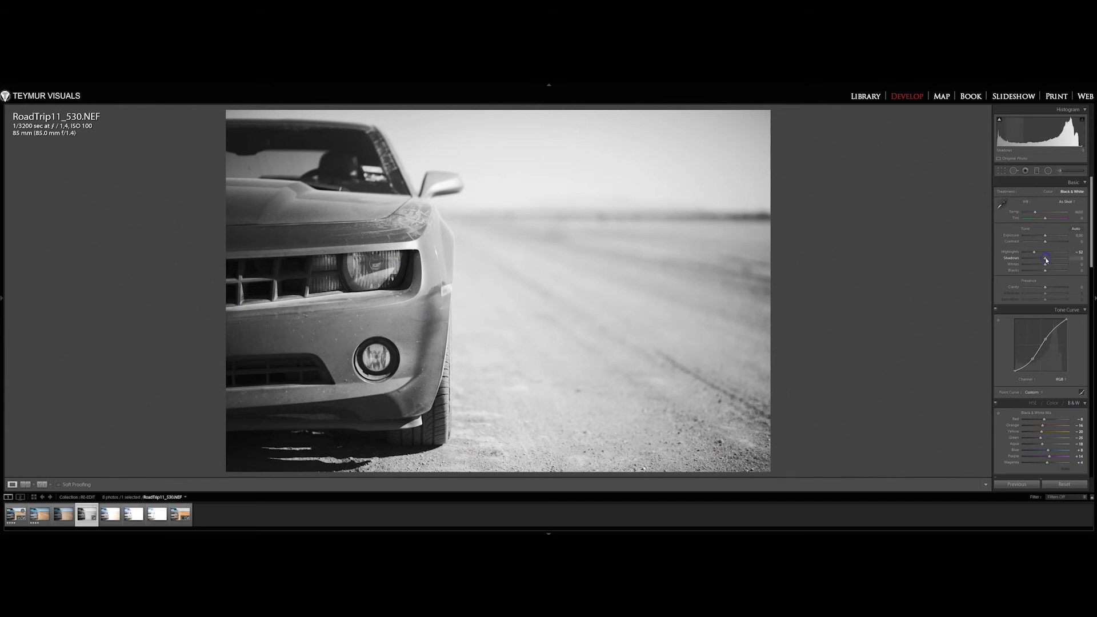
left_click_drag(1046, 260, 1055, 273)
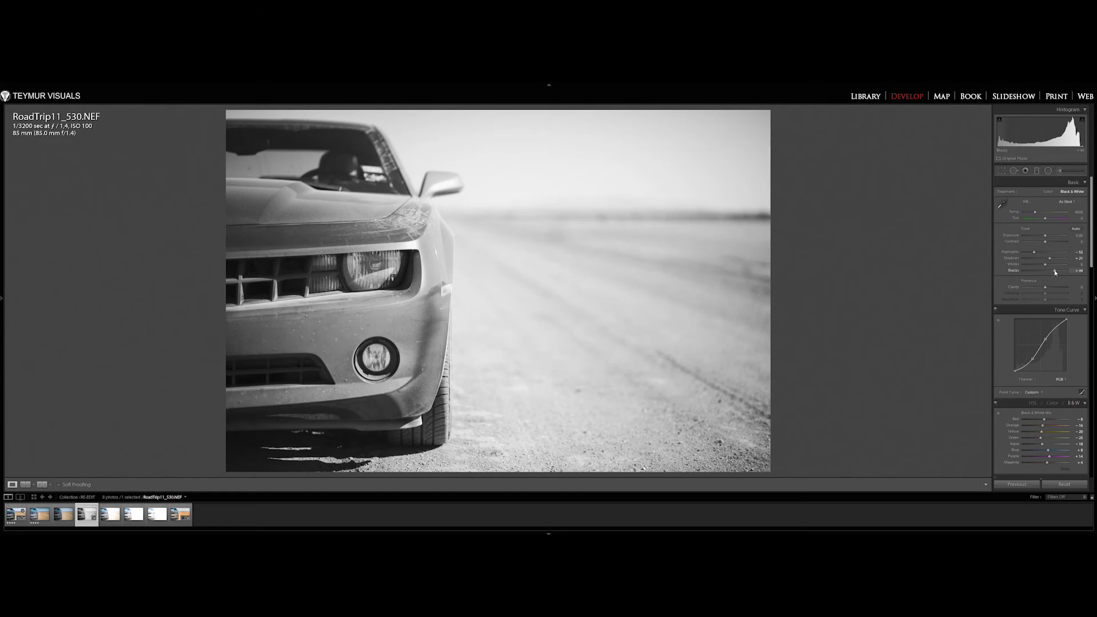
mouse_move(1055, 272)
left_mouse_down()
mouse_move(1025, 251)
mouse_move(1053, 273)
mouse_move(1052, 291)
left_mouse_up()
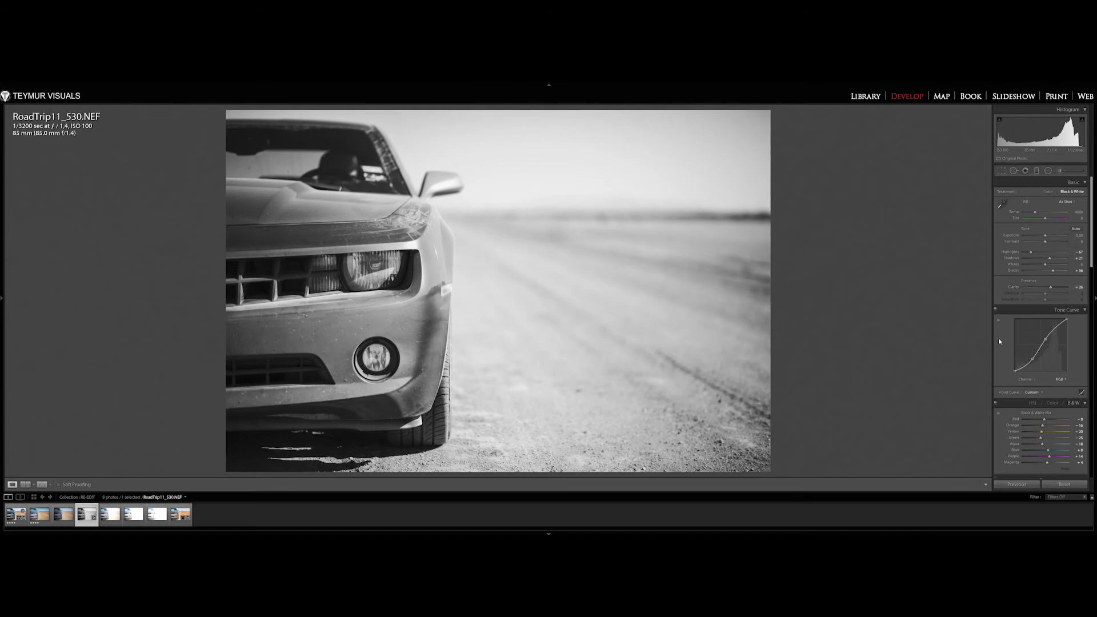
- Set Sharpening Amount to 74 with Masking 36
scroll(1000, 341, "down", 10)
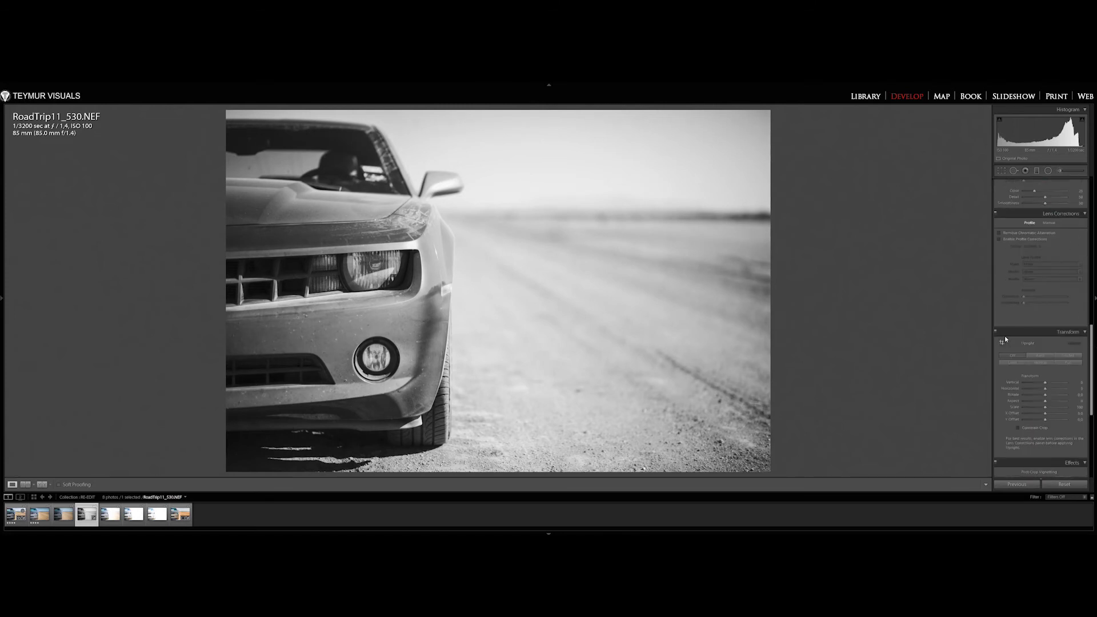
scroll(1005, 339, "up", 4)
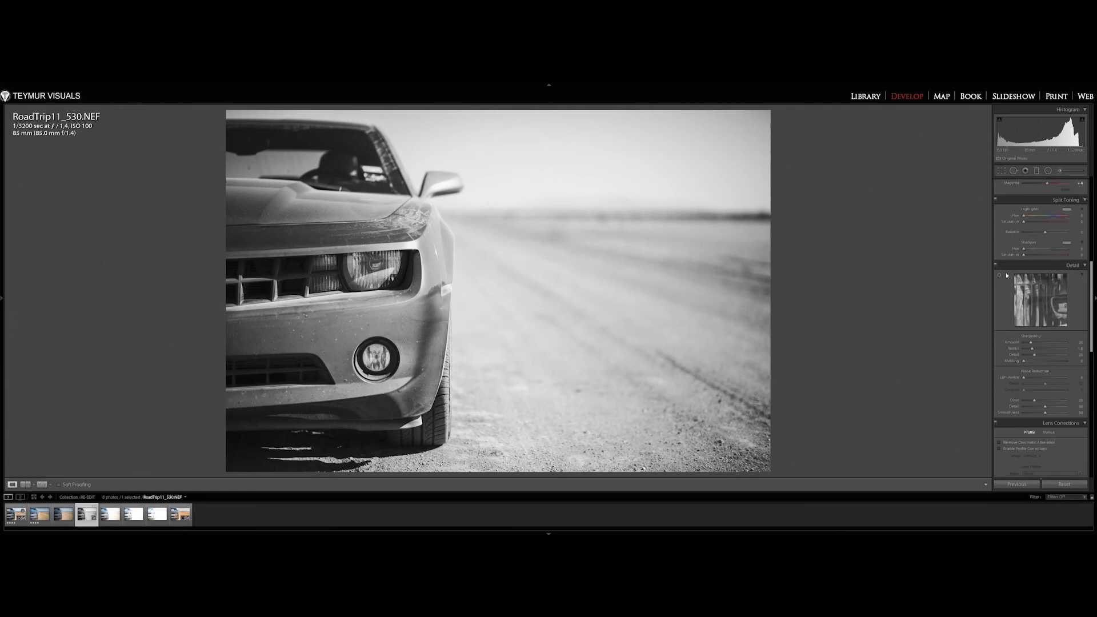
left_click_drag(1040, 342, 1045, 344)
left_click_drag(1024, 361, 1049, 361)
- Raise Dehaze to about +38 and Contrast to +13
scroll(998, 392, "down", 10)
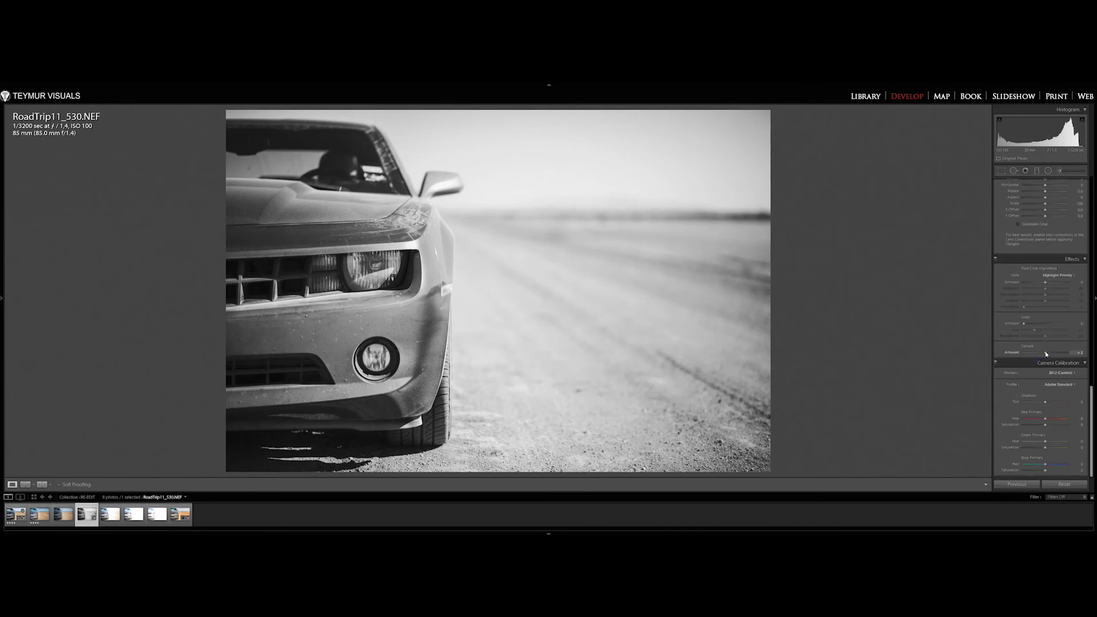
mouse_move(1046, 353)
left_mouse_down()
mouse_move(1057, 354)
mouse_move(1047, 353)
left_mouse_up()
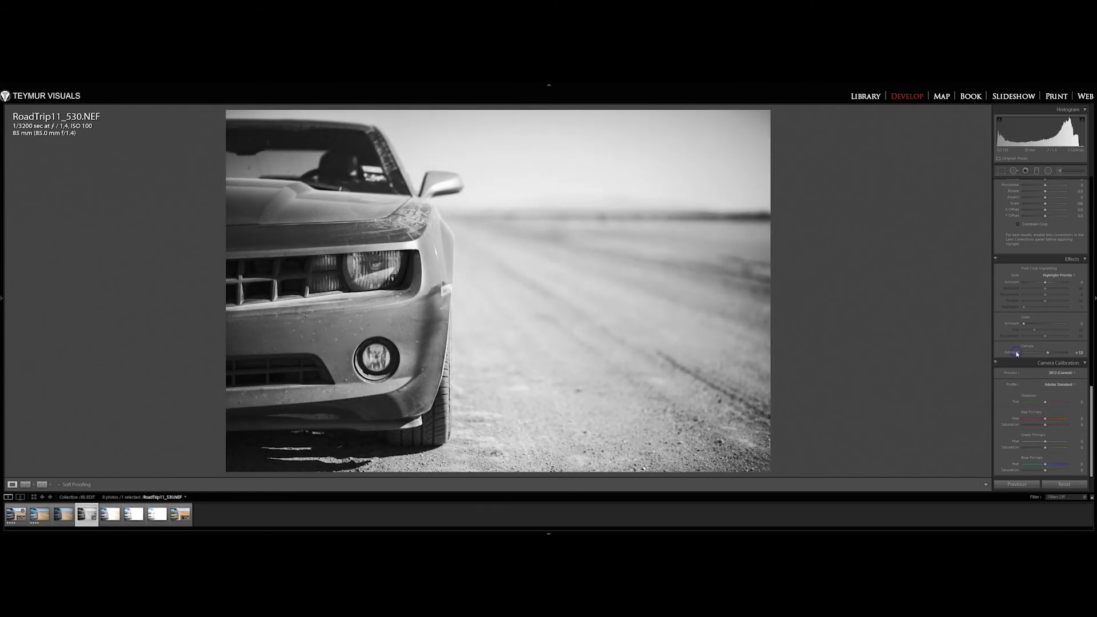
scroll(996, 343, "up", 10)
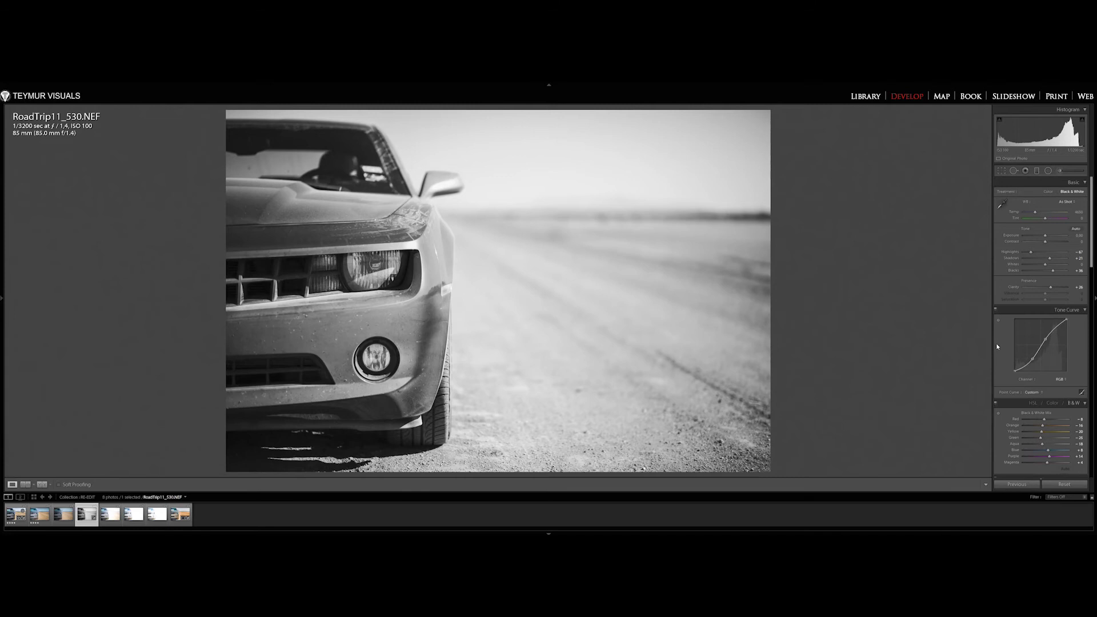
left_click_drag(1045, 242, 1050, 243)
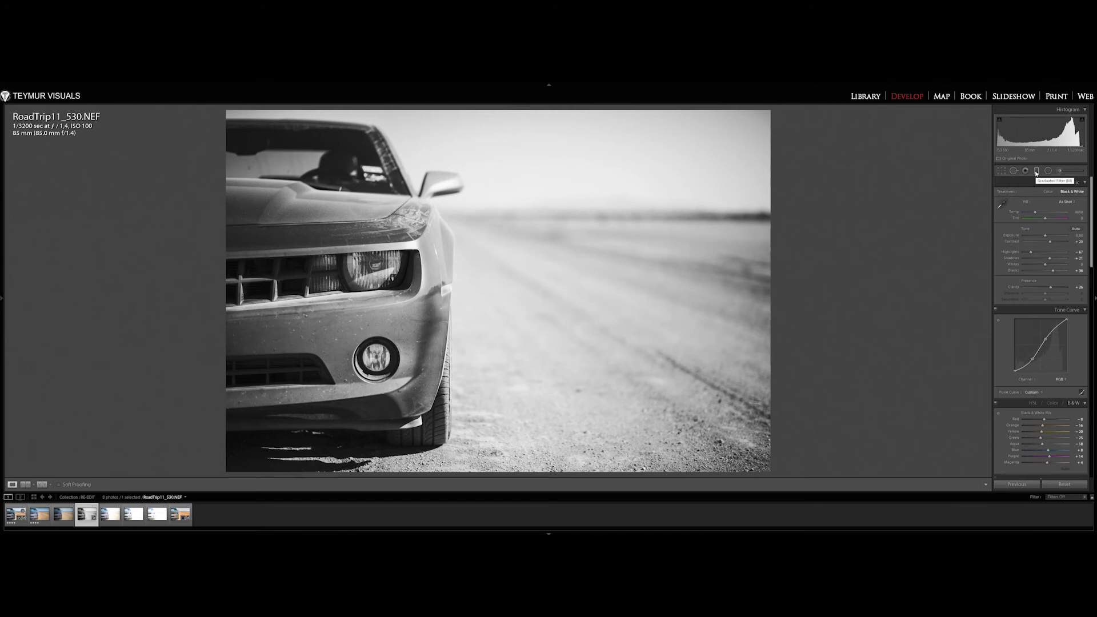
- Add a graduated filter over the road side at -1.00 exposure, positioned to fade toward the car
left_click(1038, 171)
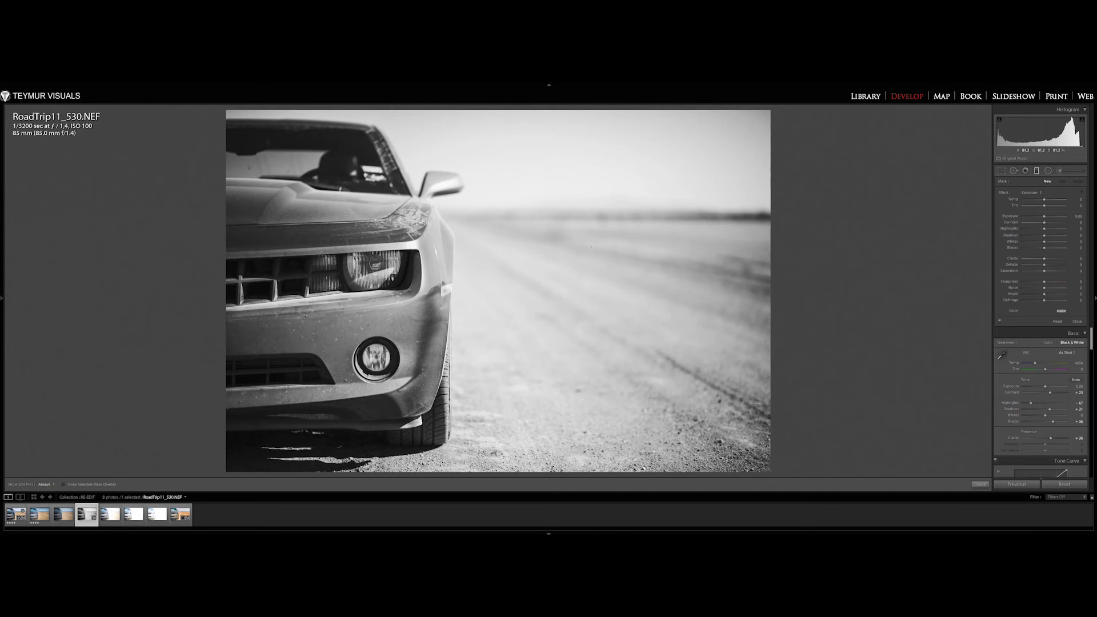
left_click_drag(592, 247, 380, 264)
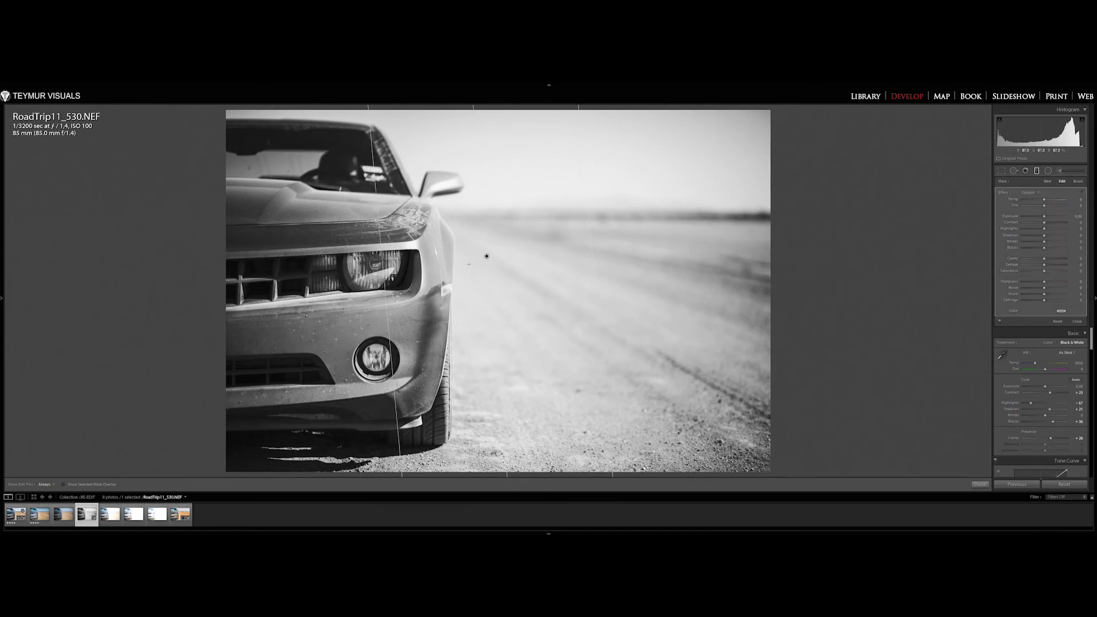
left_click_drag(486, 256, 463, 259)
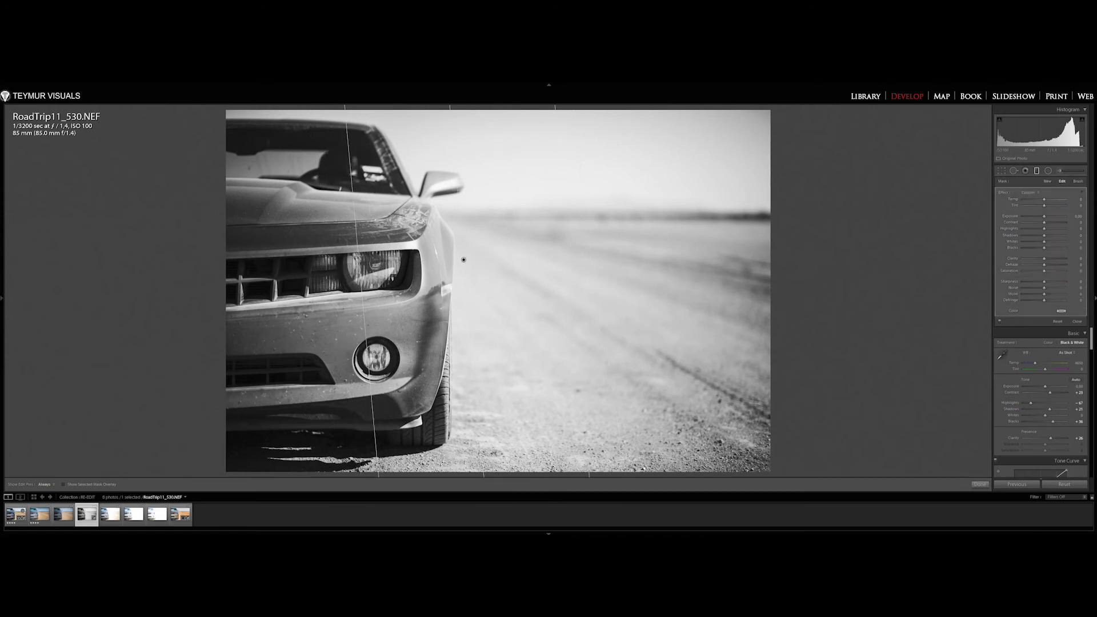
left_click_drag(1045, 218, 1041, 218)
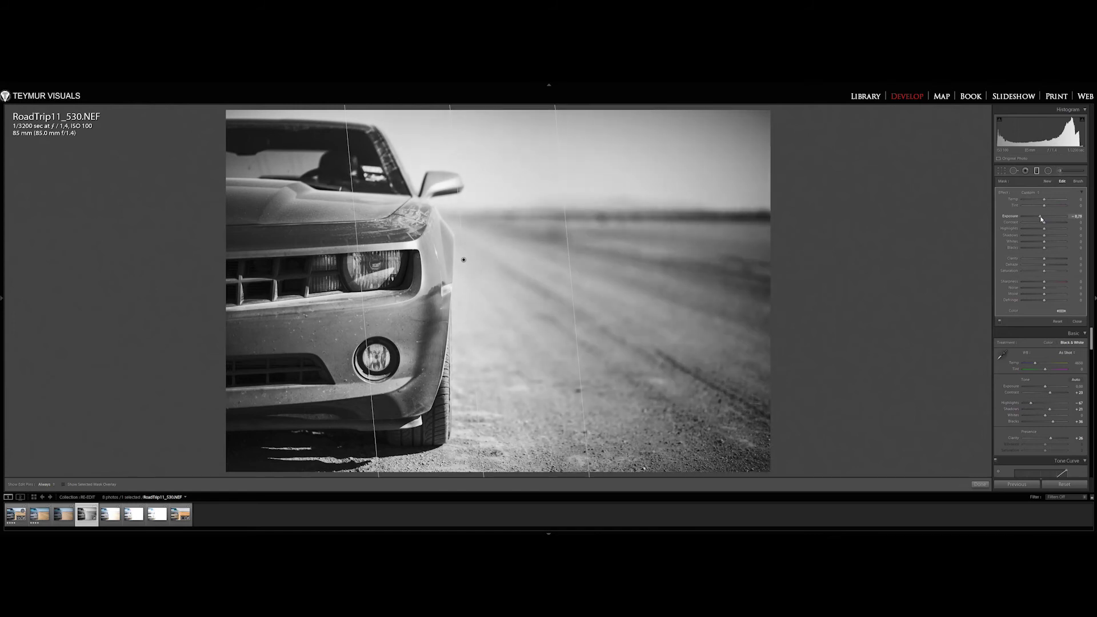
left_click_drag(1041, 218, 1038, 217)
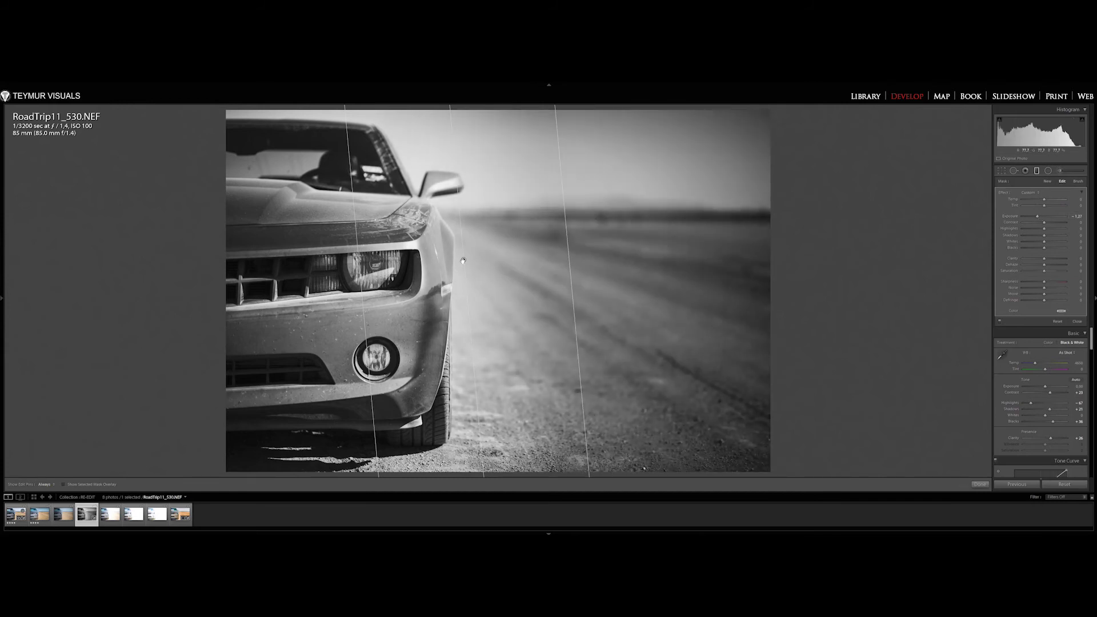
left_click_drag(463, 261, 413, 266)
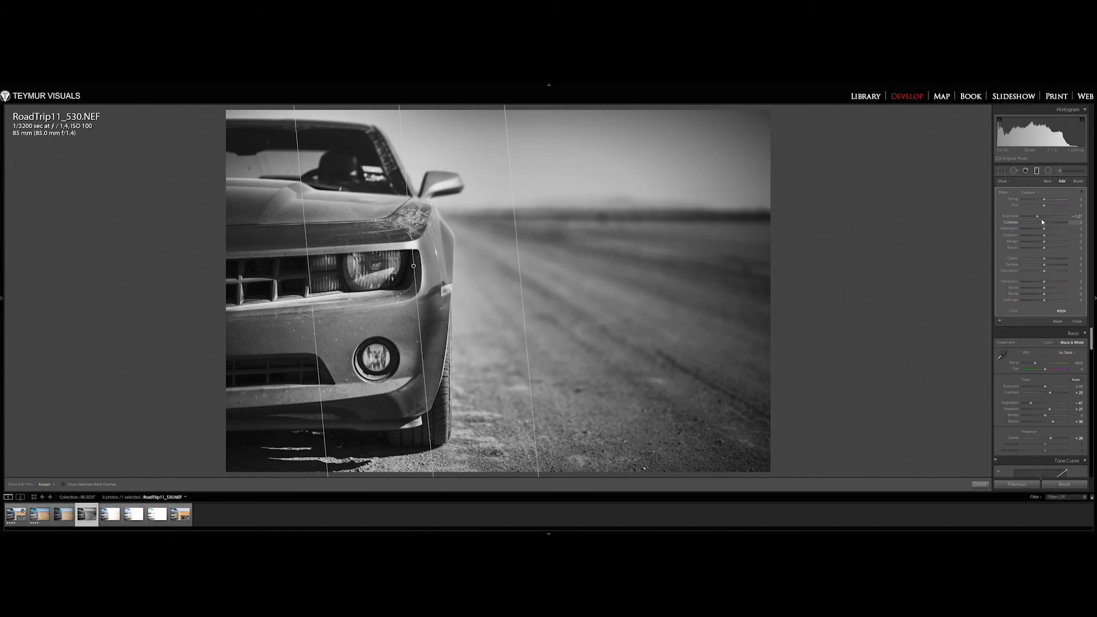
left_click(1077, 216)
type("-1")
key("Return")
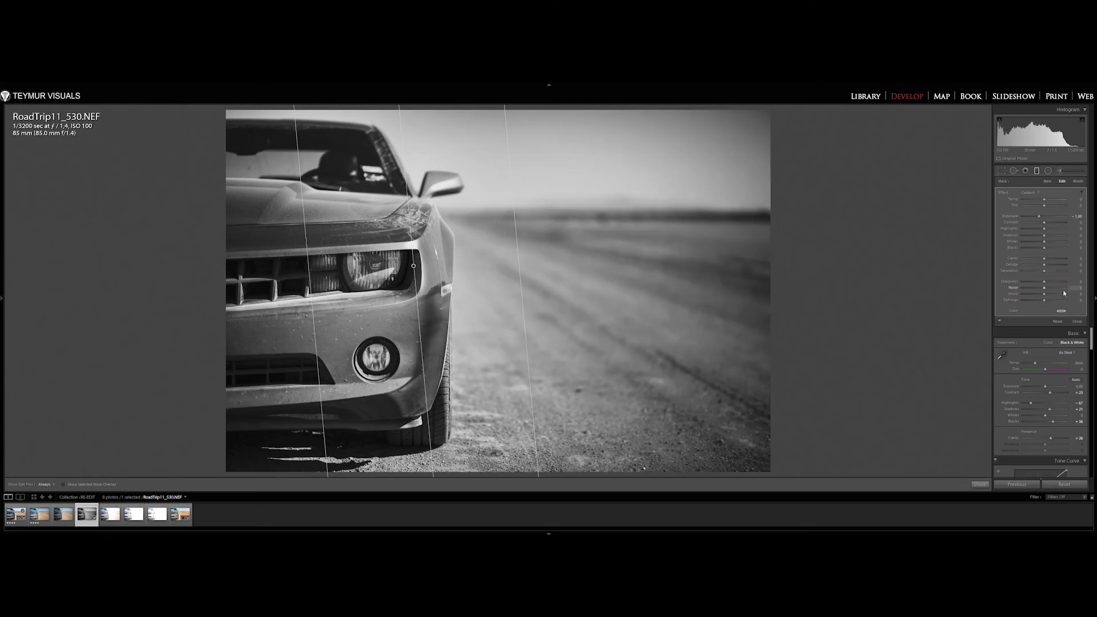
left_click(1036, 171)
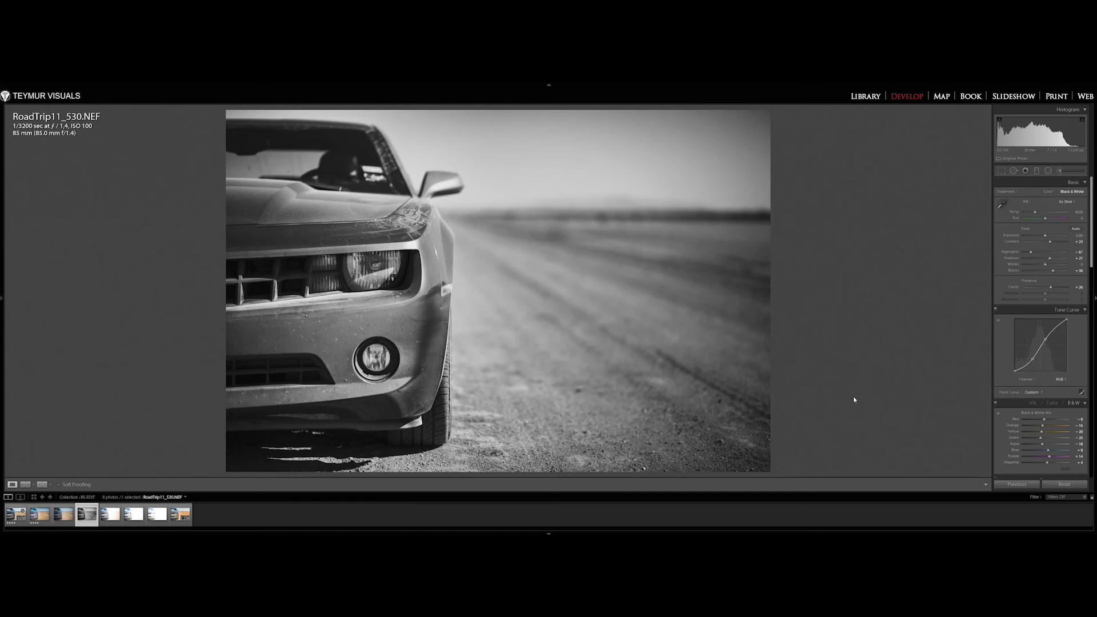
- Add a second, widely feathered graduated filter across the car with slightly lighter exposure
left_click(1036, 170)
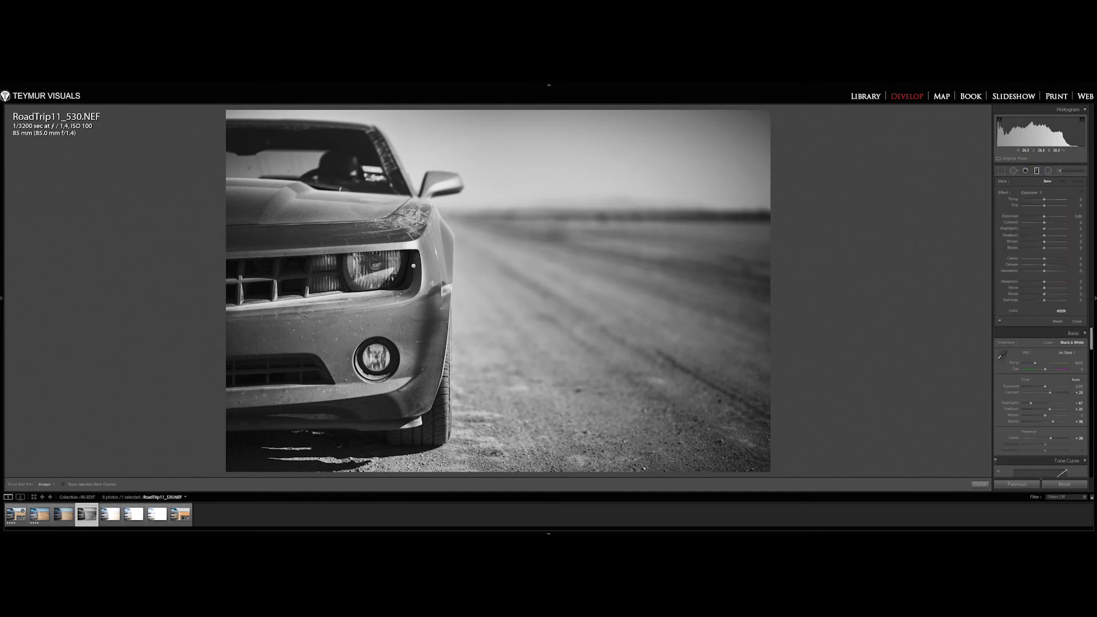
left_click_drag(413, 267, 519, 258)
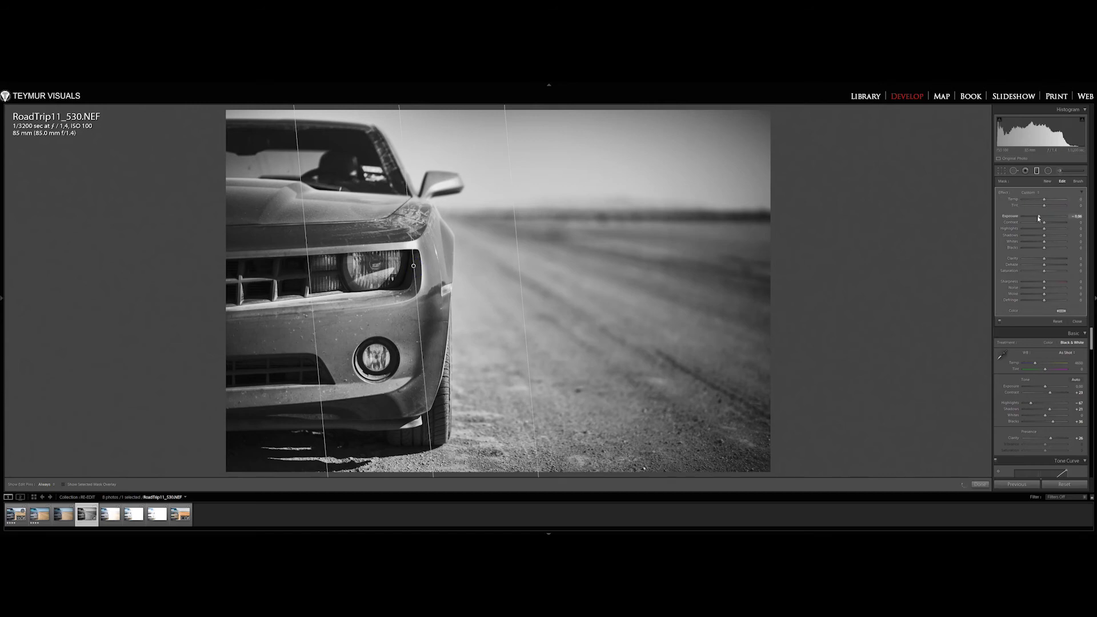
left_click_drag(1038, 219, 1039, 219)
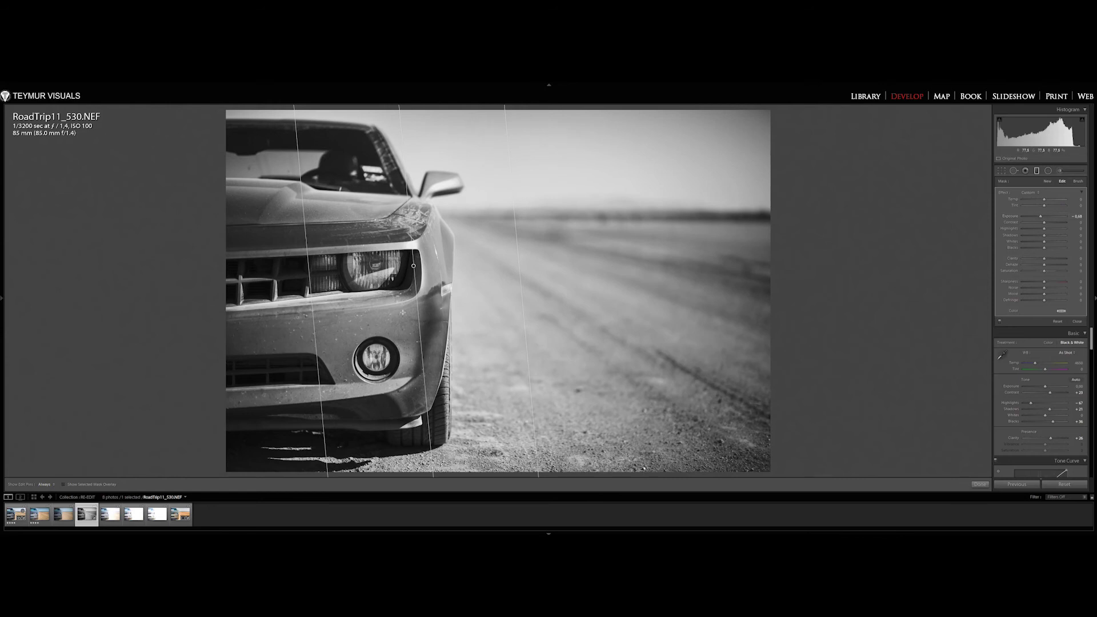
left_click_drag(413, 266, 580, 317)
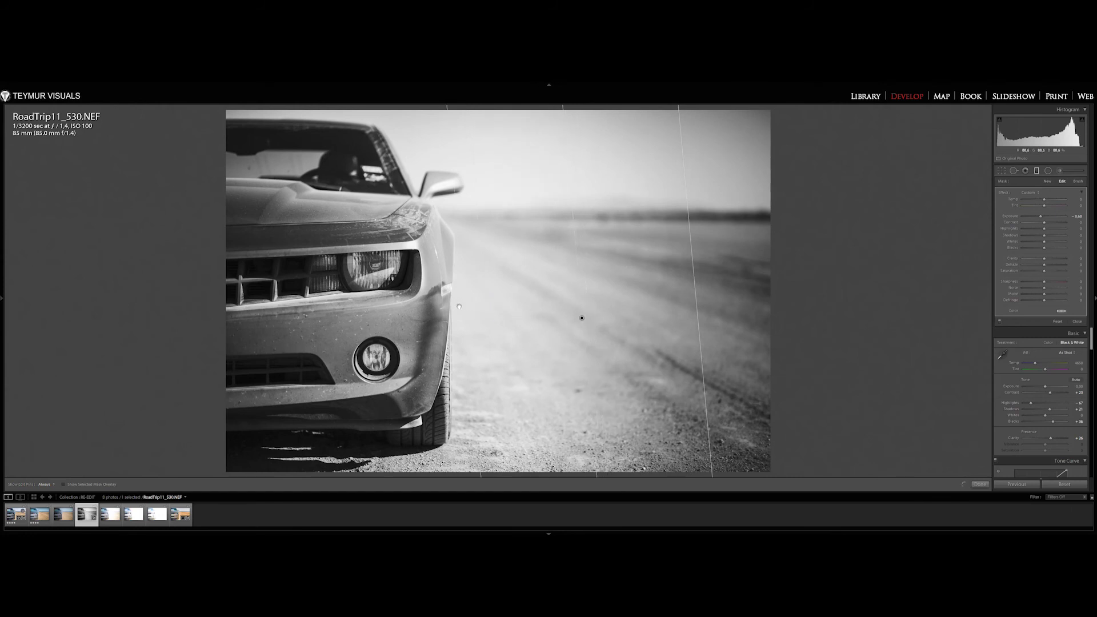
left_click_drag(459, 307, 114, 311)
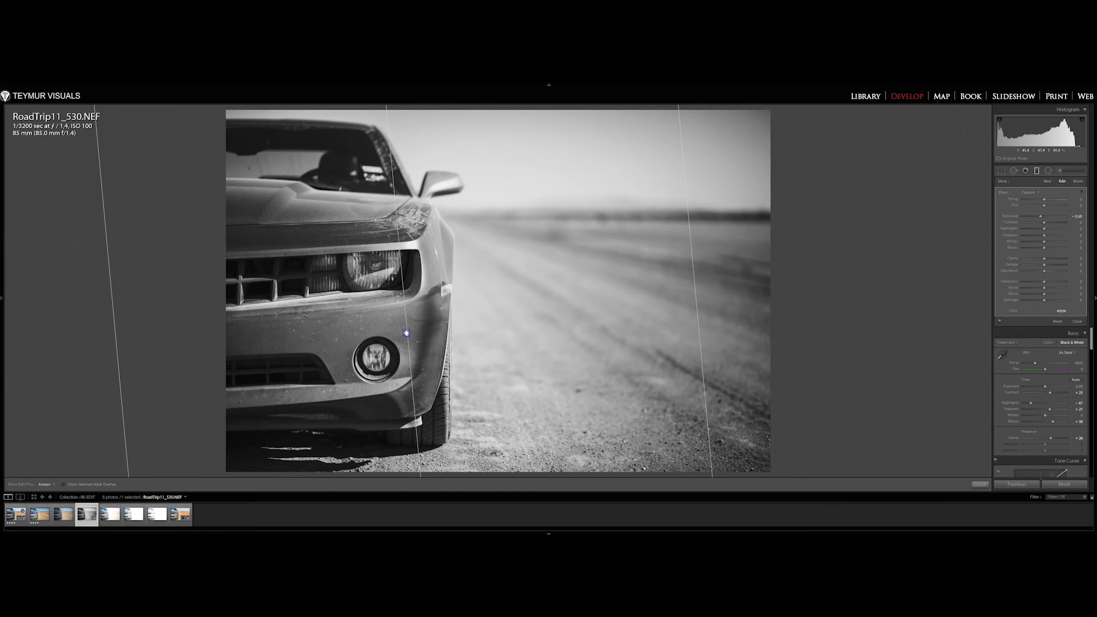
left_click_drag(406, 336, 424, 334)
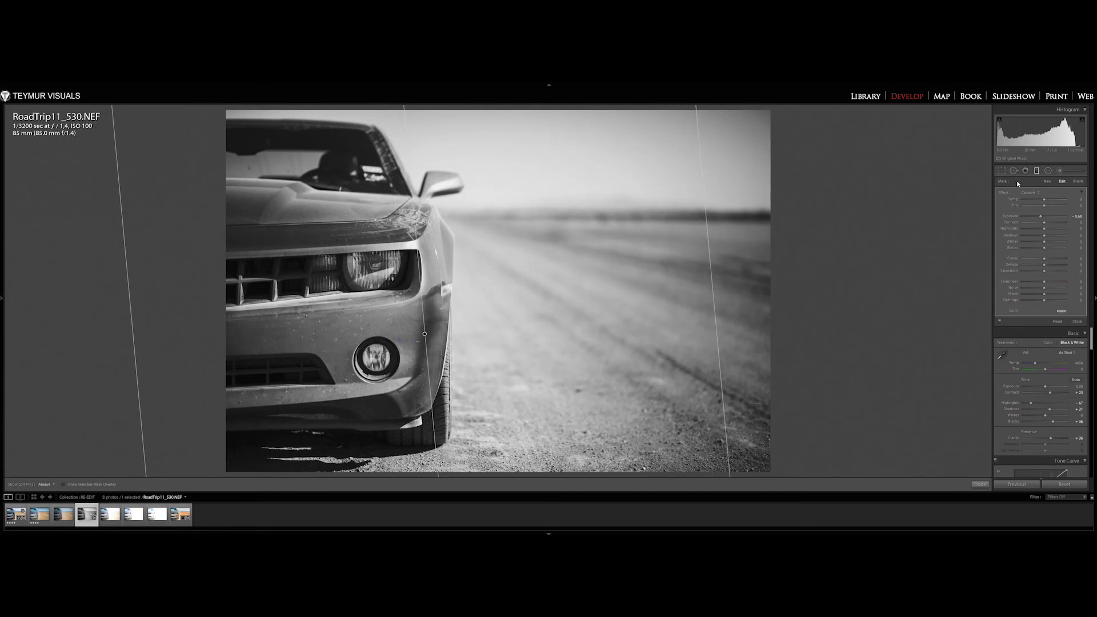
left_click(1037, 170)
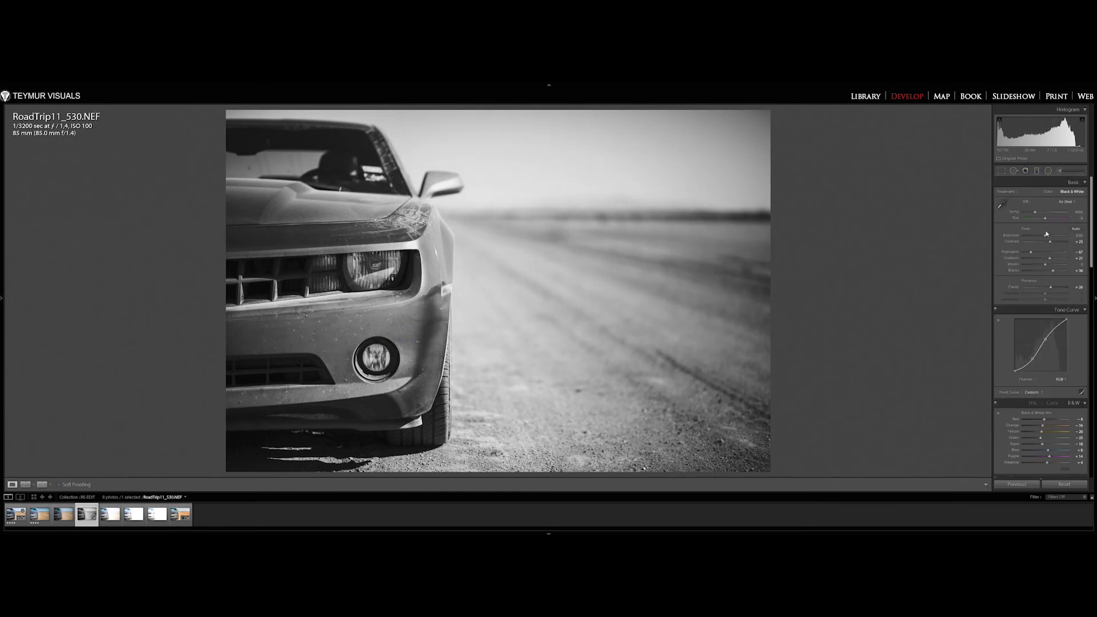
- Keep overall exposure at 0.00, set Highlights -47 and Clarity +30, then view Before/After
key("Up")
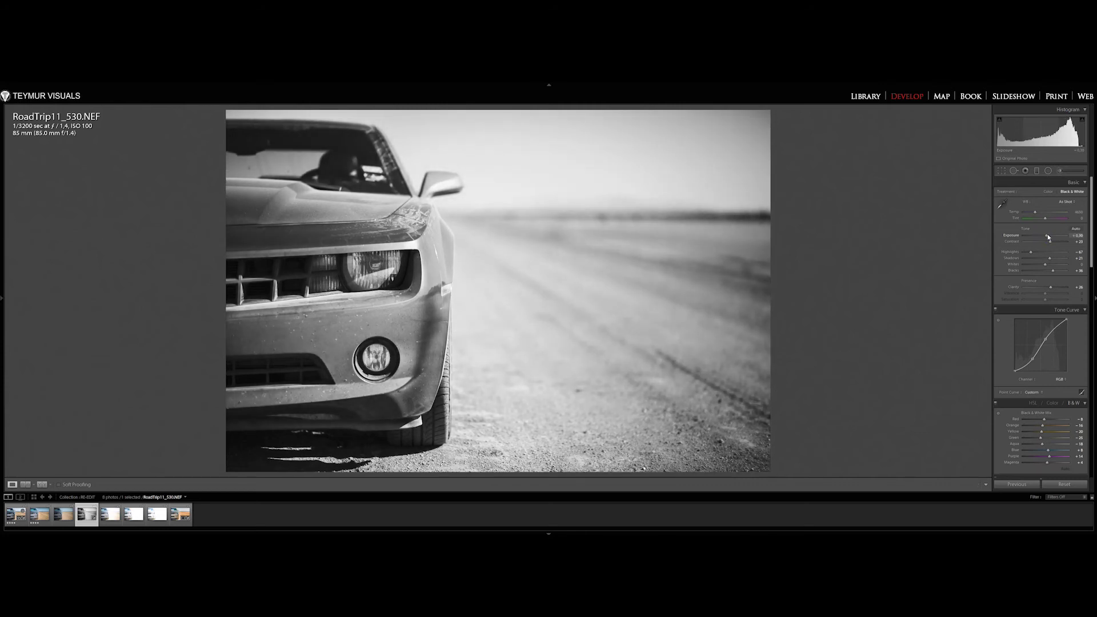
key("Down")
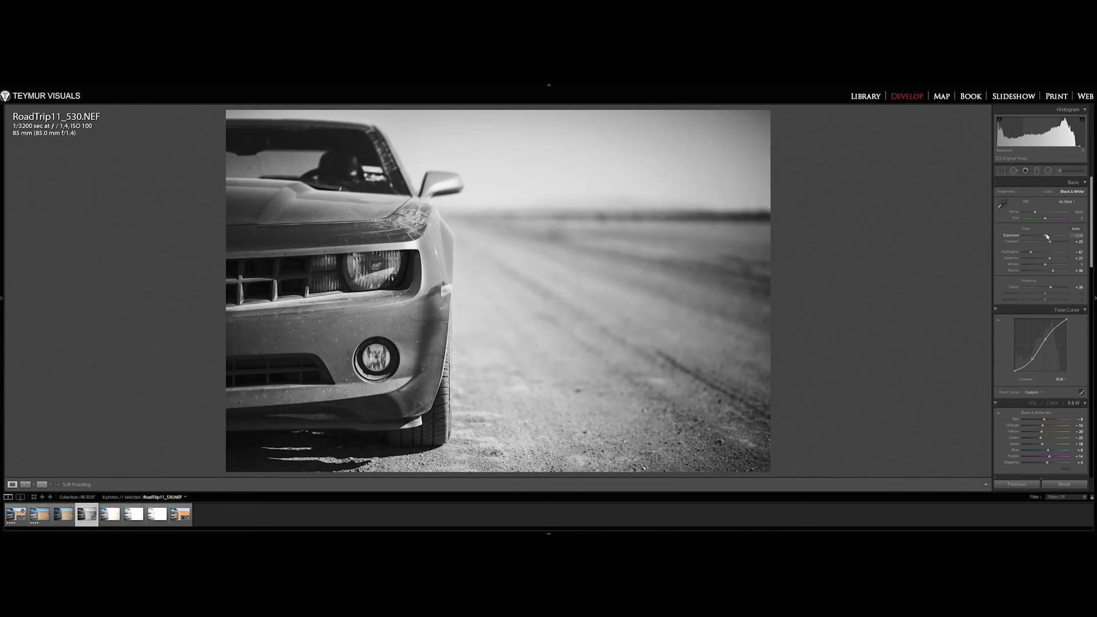
key("Up")
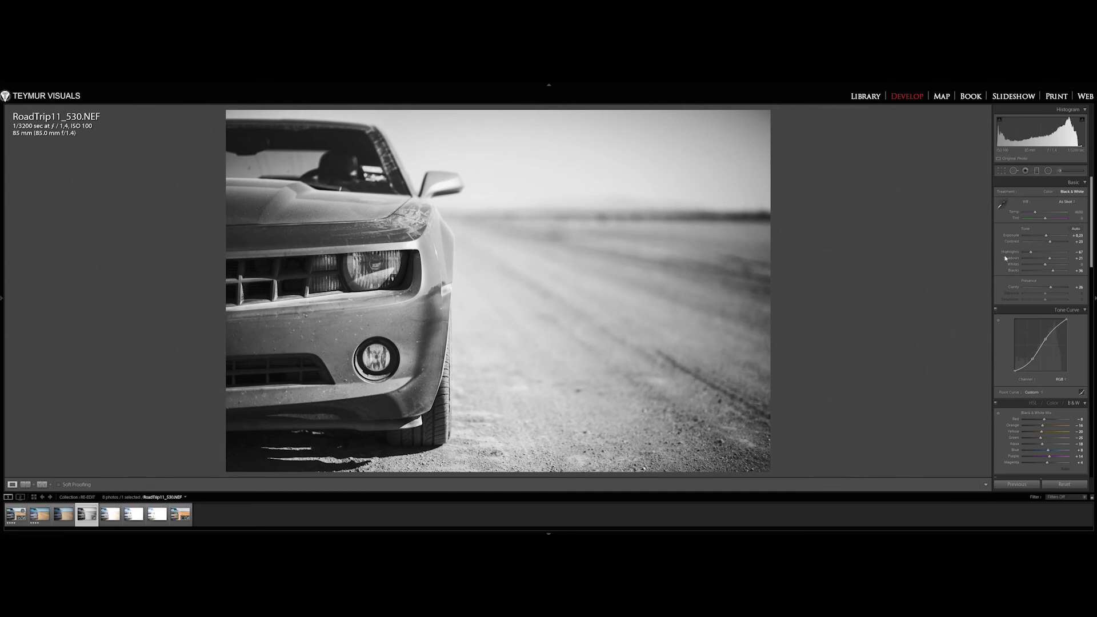
double_click(1011, 235)
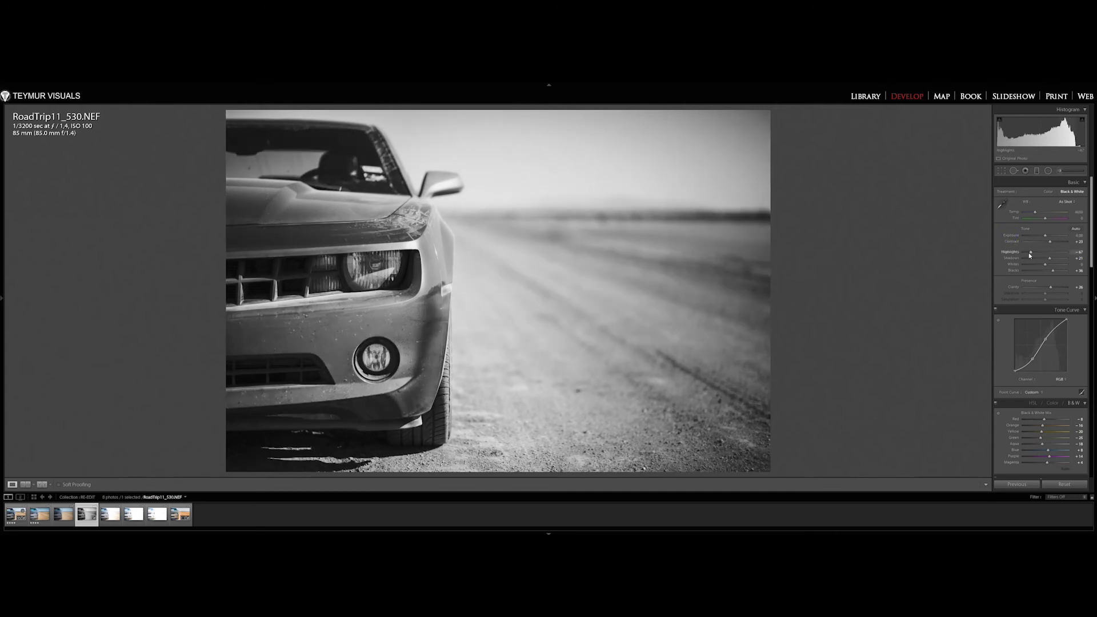
left_click_drag(1031, 255, 1034, 253)
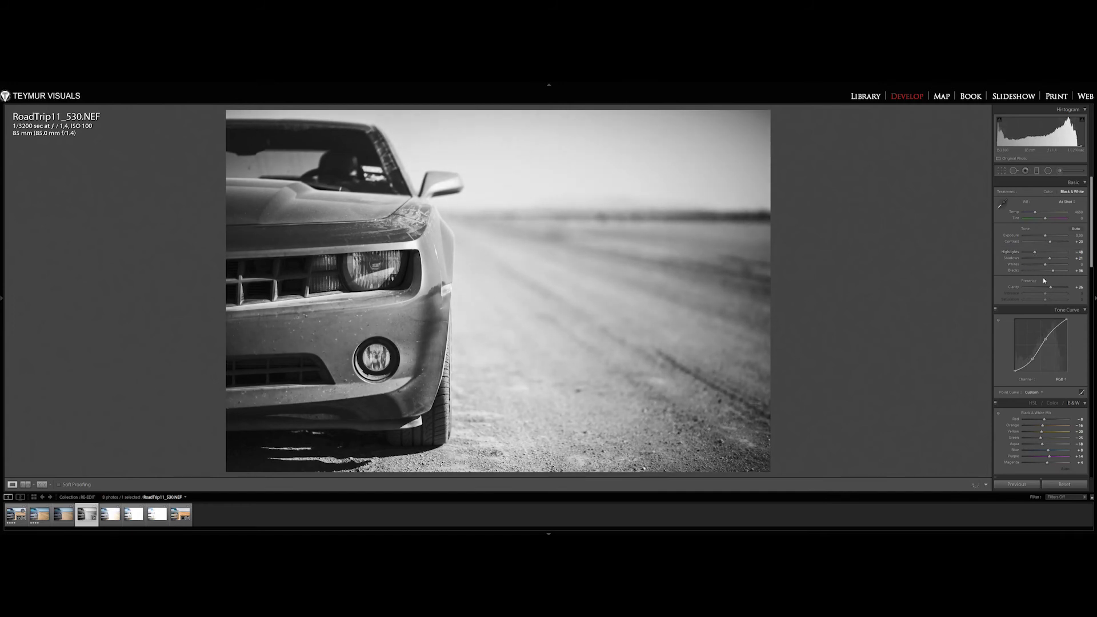
left_click_drag(1051, 289, 1056, 291)
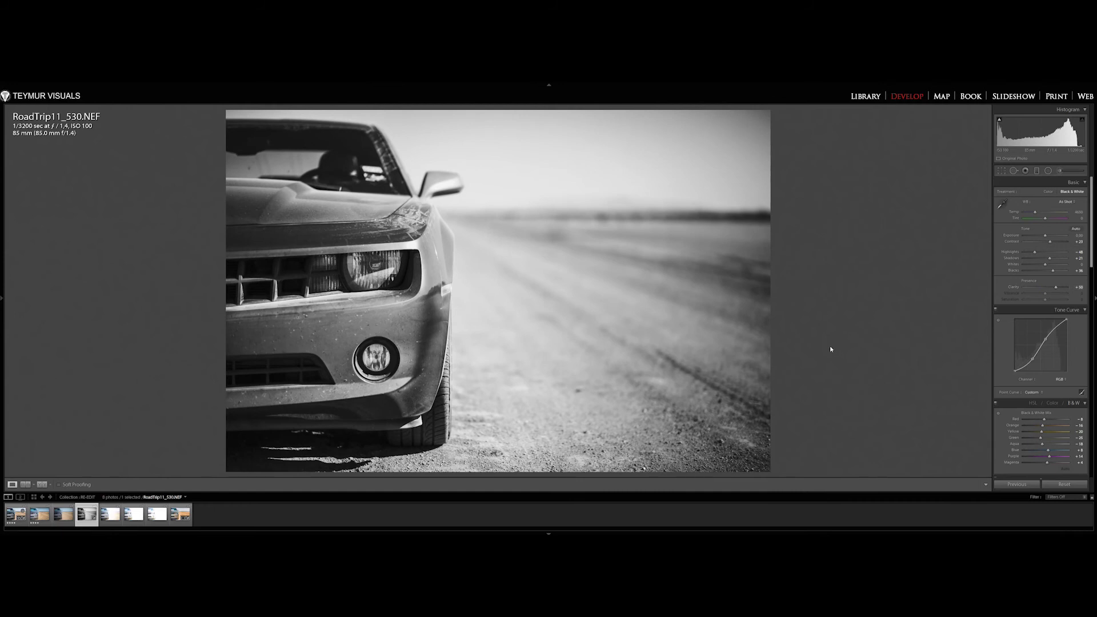
key("y")
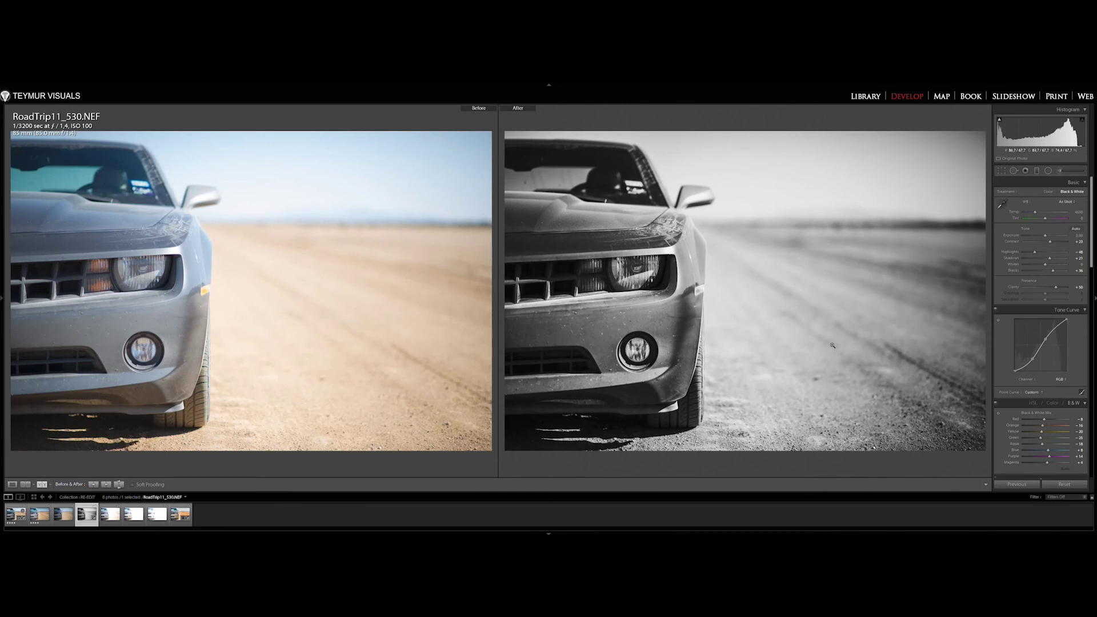
- Browse RoadTrip11_528.NEF, final-0104.jpg and the black-and-white 530 edit, then show the Library grid
left_click(10, 517)
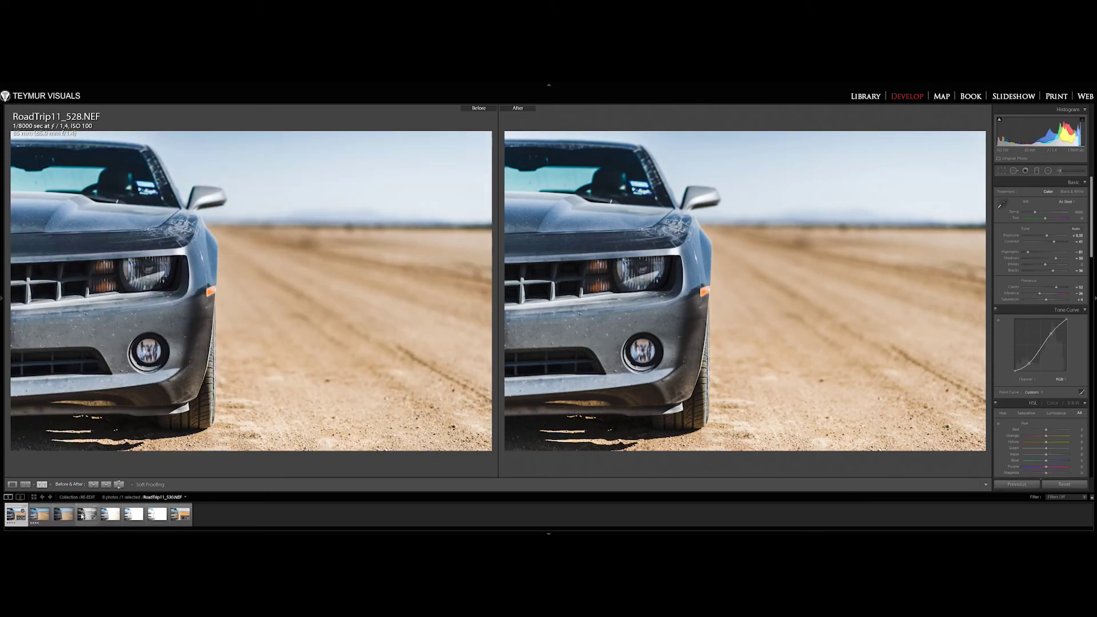
left_click(35, 518)
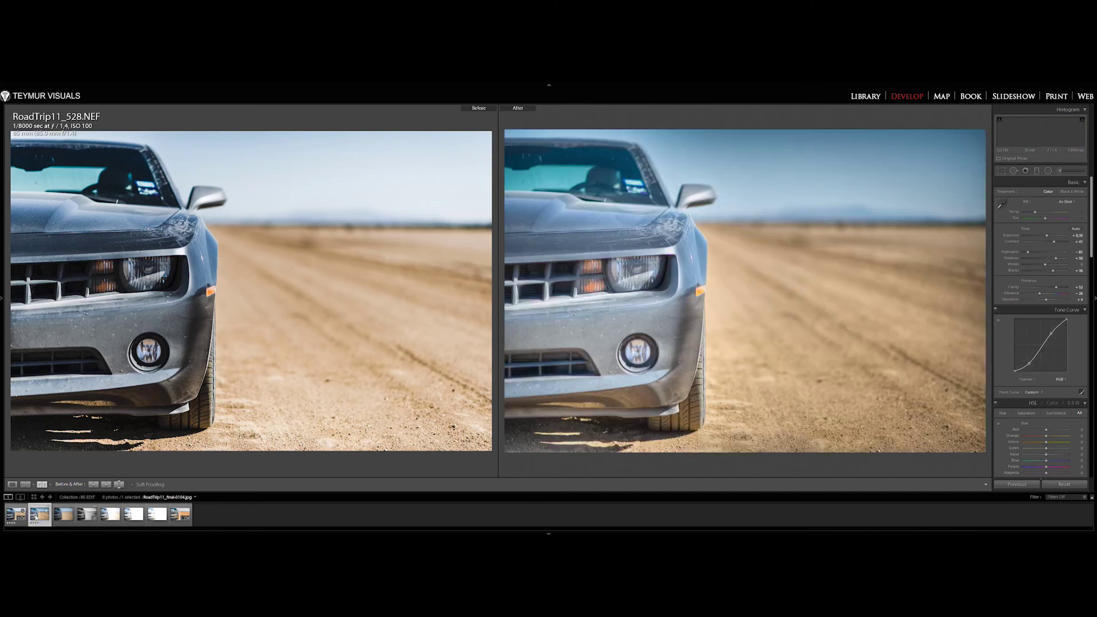
left_click(84, 517)
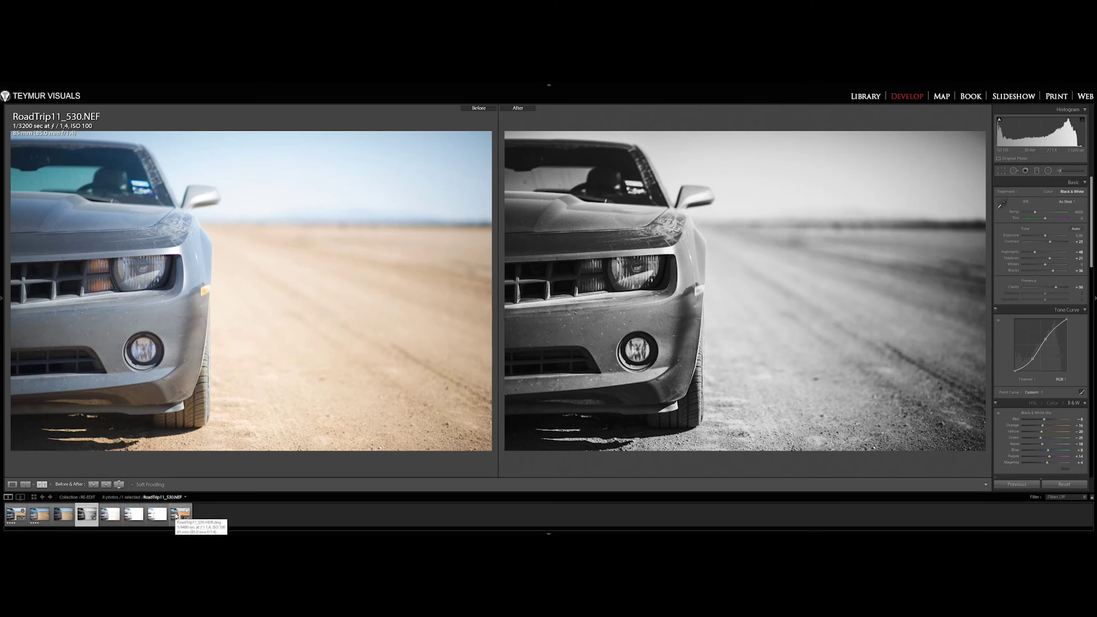
key("Left")
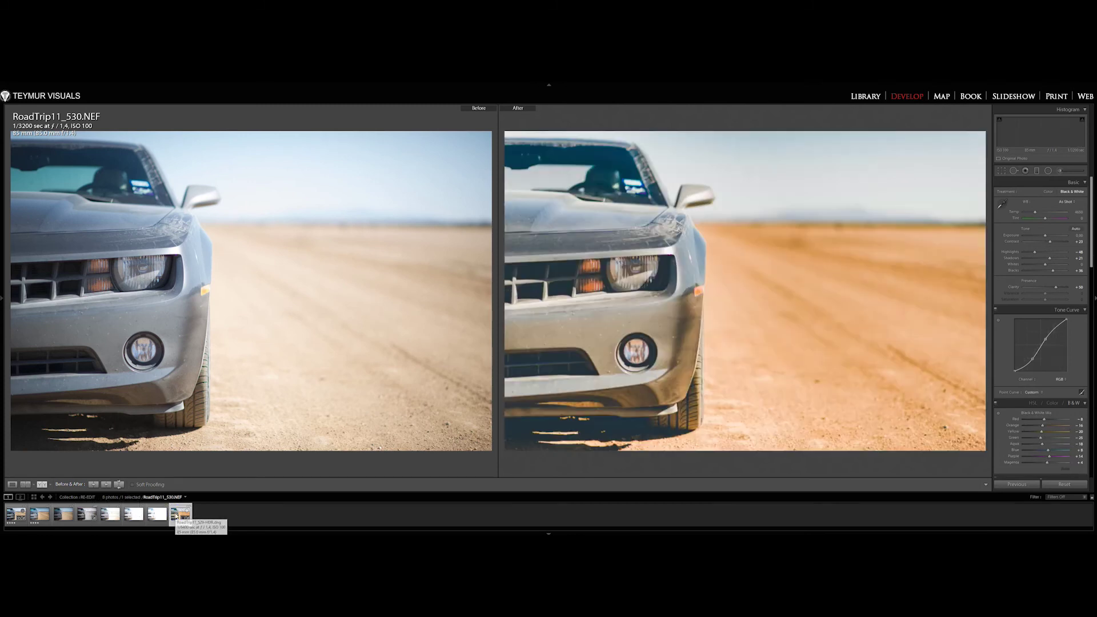
left_click(23, 516)
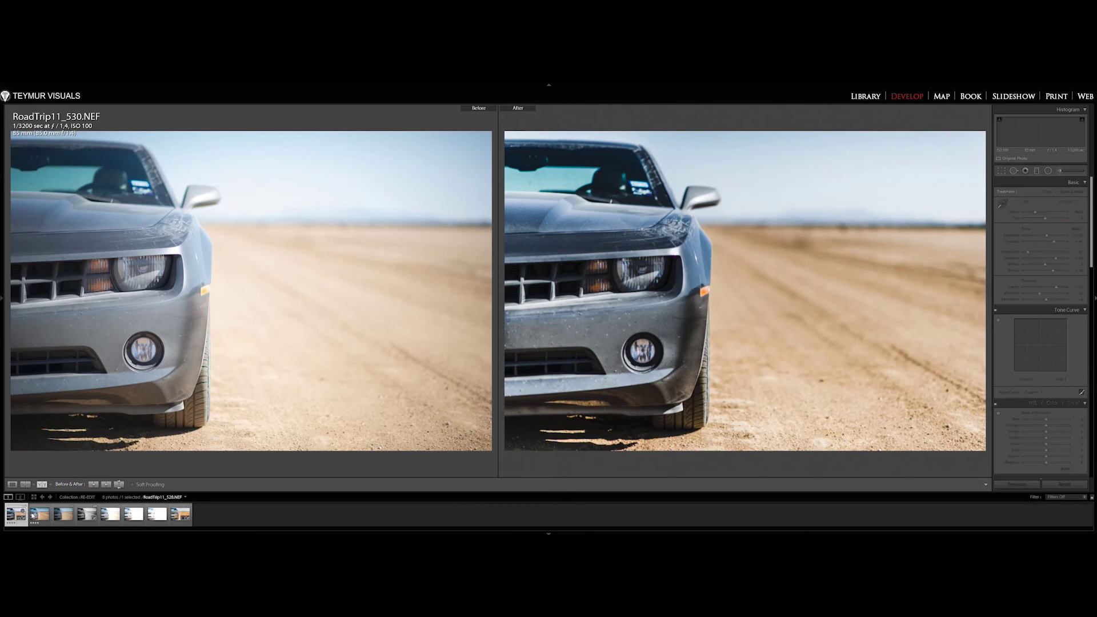
key("g")
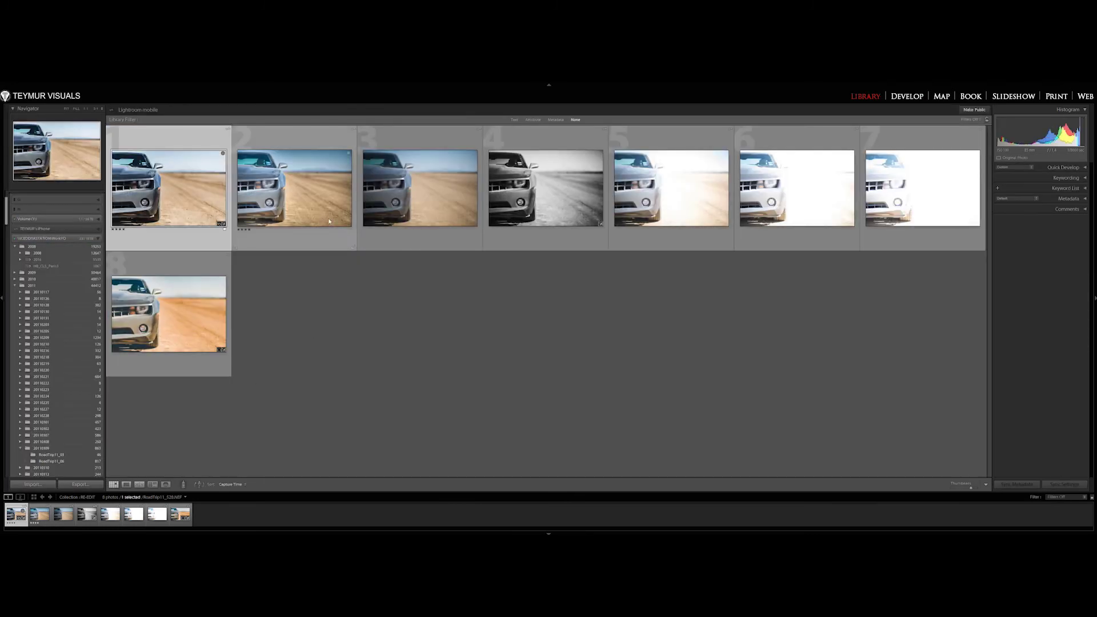
- Survey versions 2, 4 and 8 with panels hidden, then open the warm HDR version in Develop
left_click(299, 205, "ctrl")
left_click(563, 202, "ctrl")
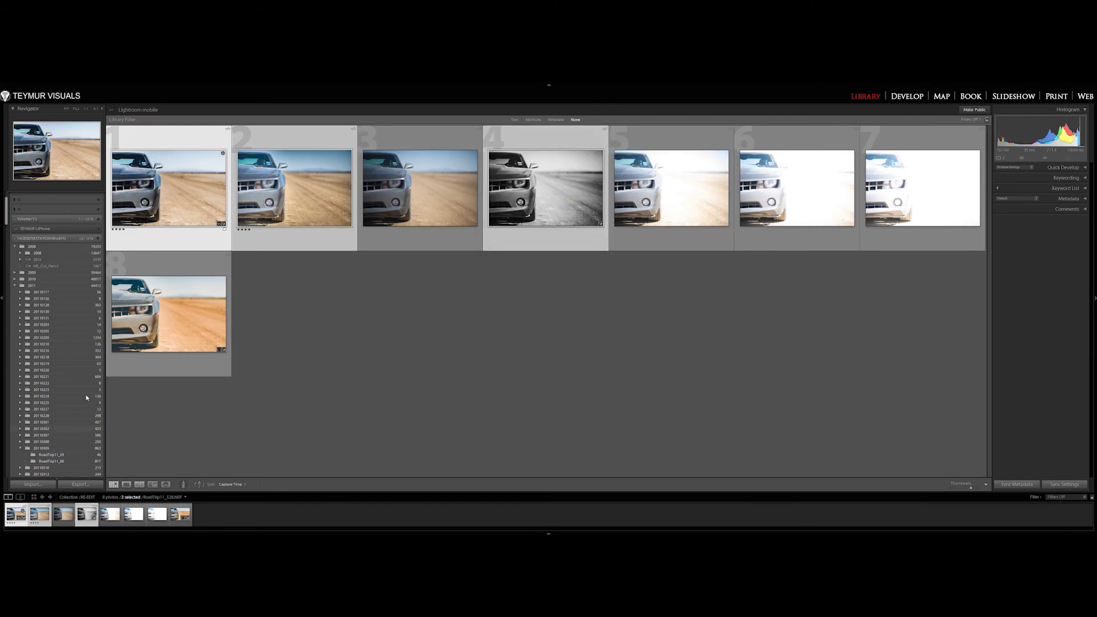
left_click(178, 320, "ctrl")
key("n")
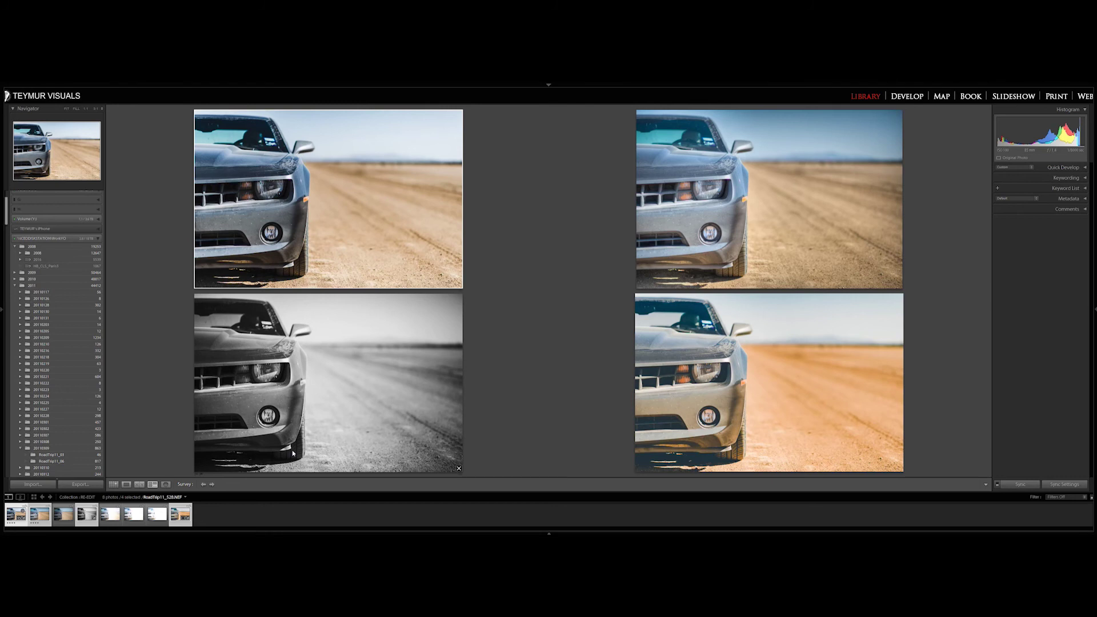
key("shift+Tab")
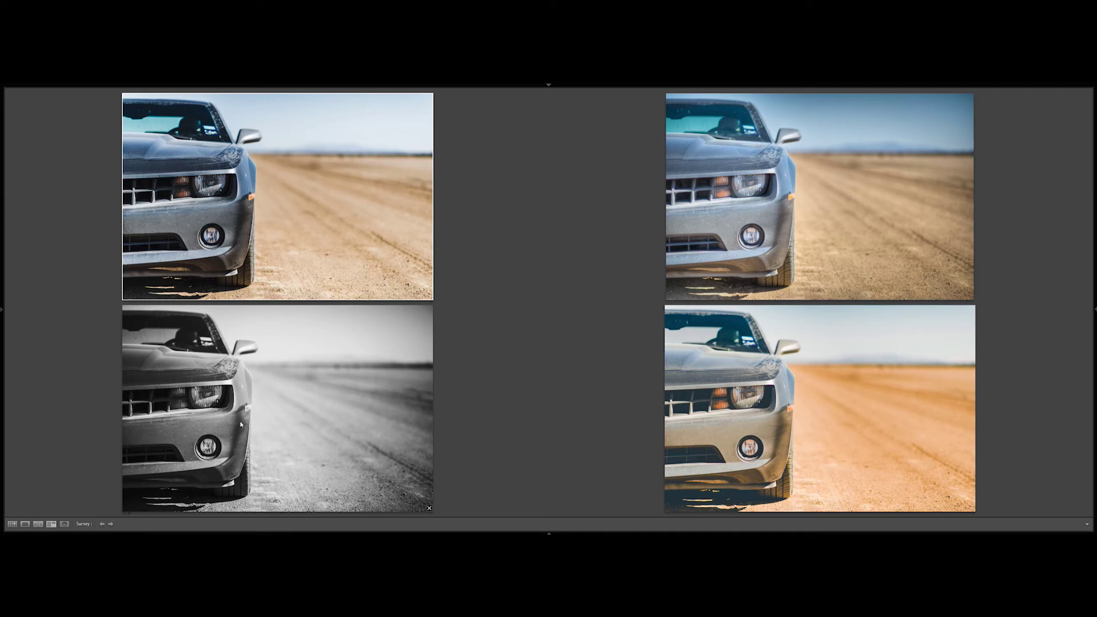
left_click(869, 396)
key("d")
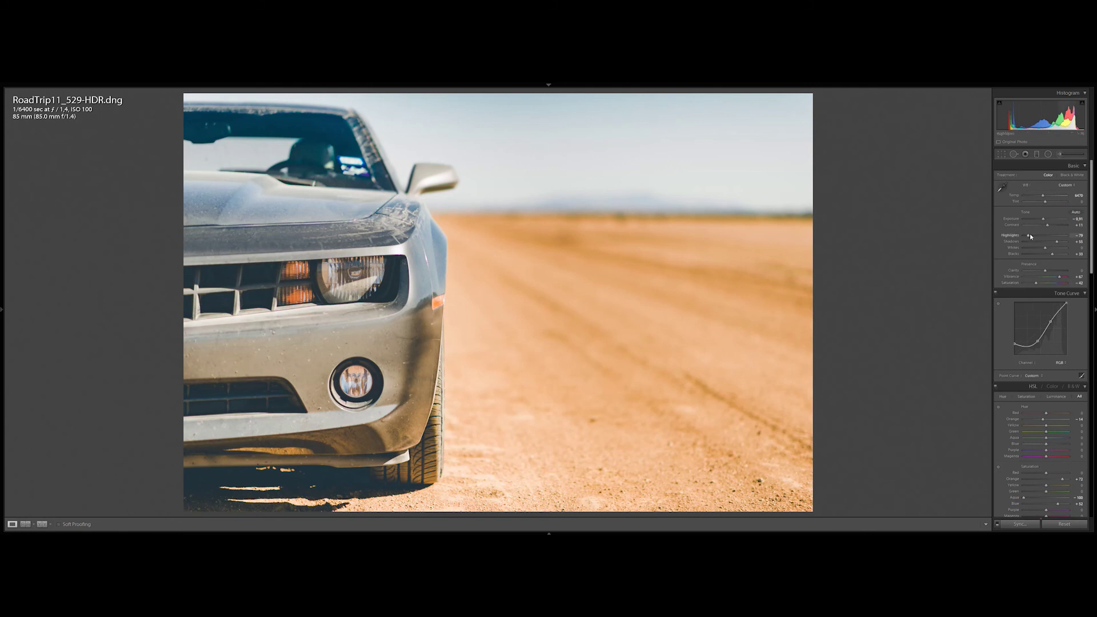
- Set the HDR's Highlights to -68, trial a lowered tone-curve top via undo/redo, then return to Survey
left_click_drag(1028, 237, 1039, 236)
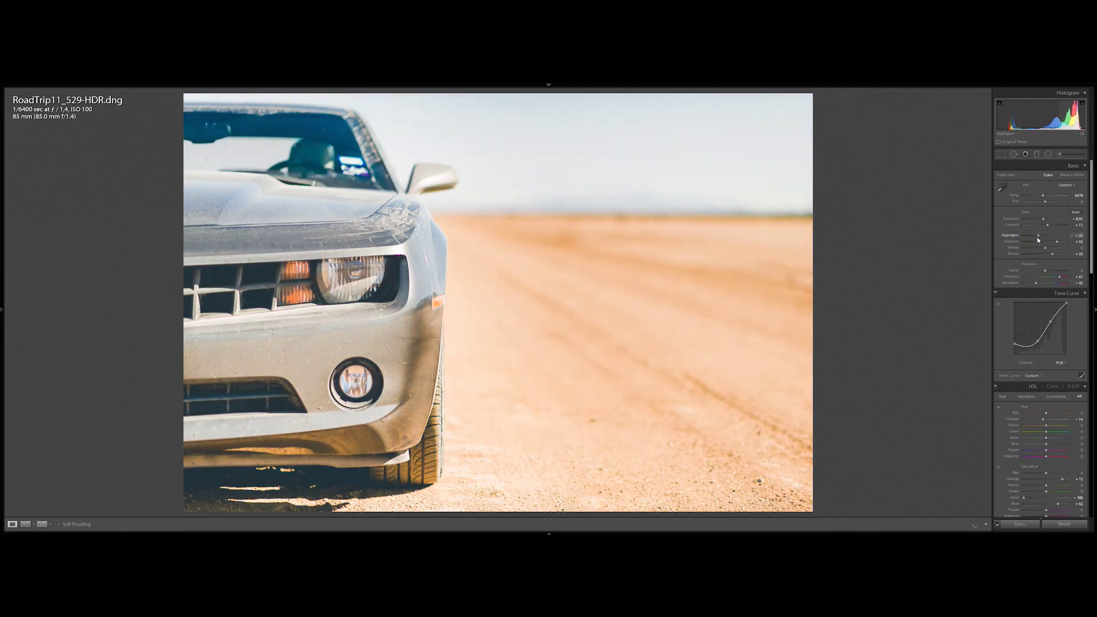
left_click_drag(1066, 304, 1094, 307)
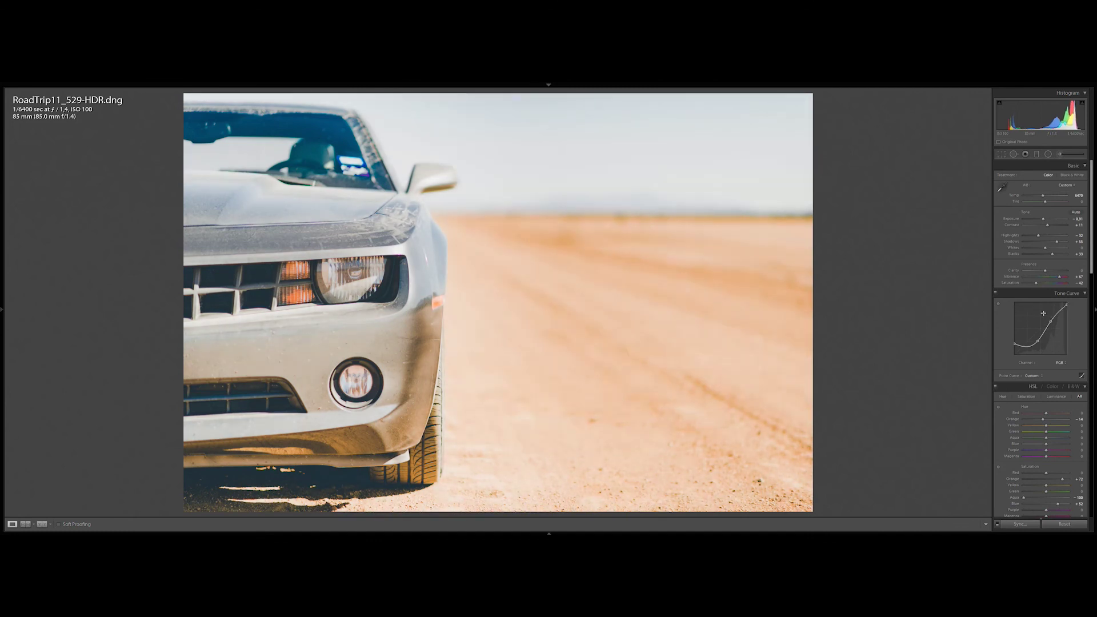
key("ctrl+z")
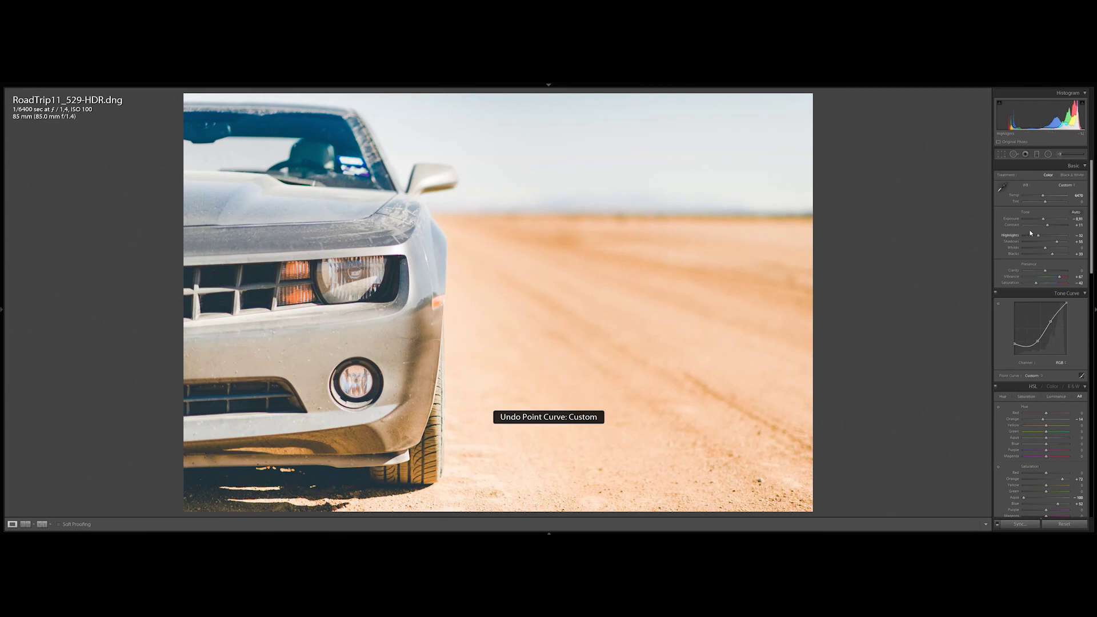
left_click_drag(1038, 239, 1030, 240)
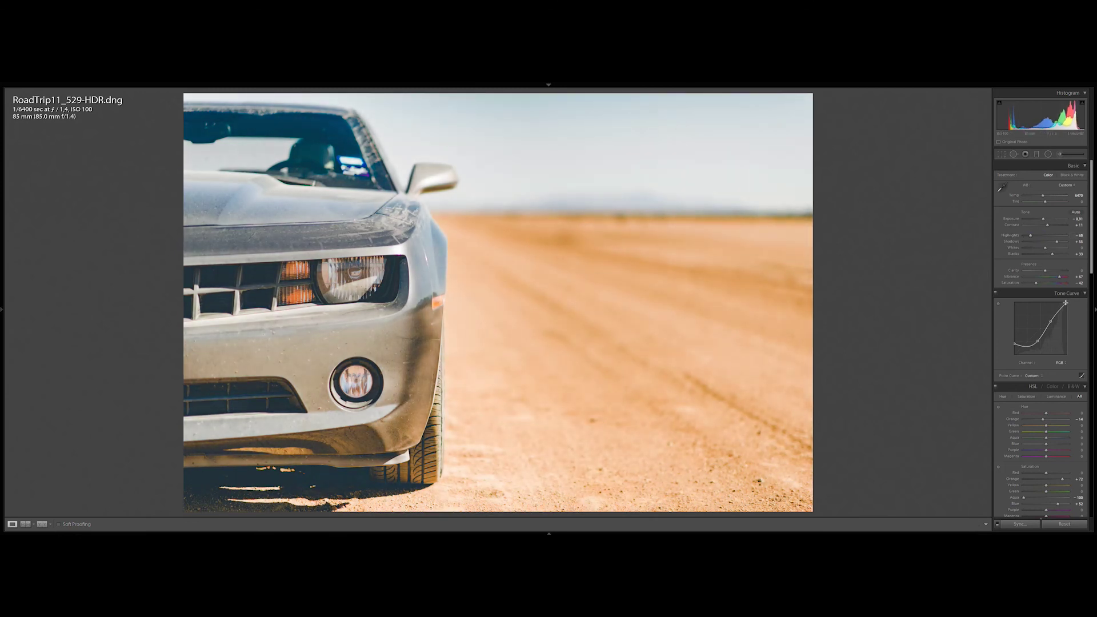
left_click_drag(1065, 302, 1077, 312)
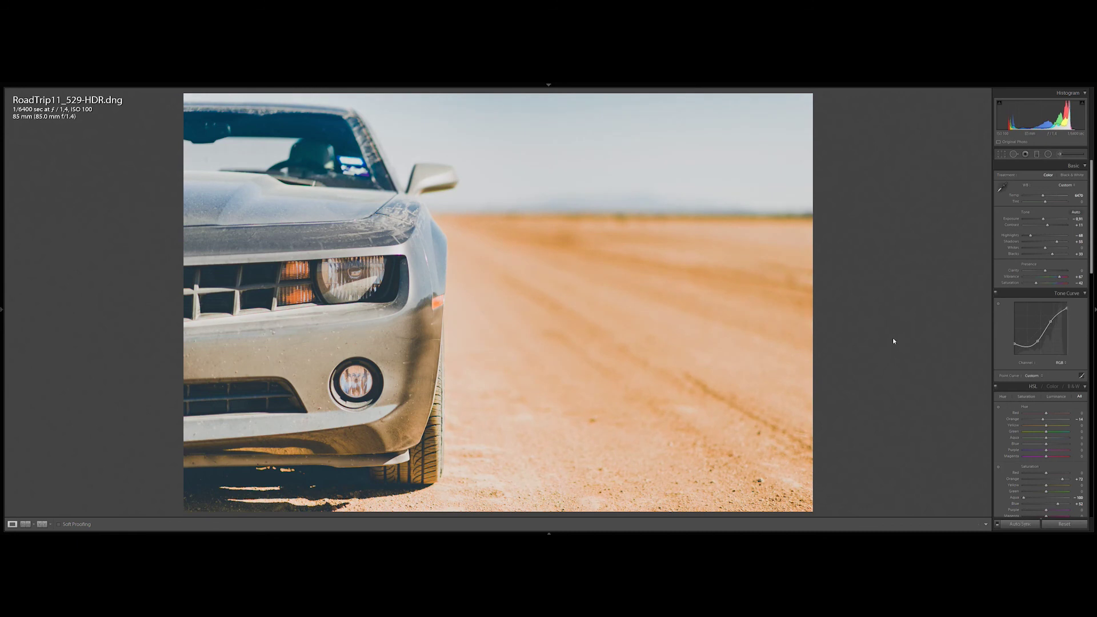
key("ctrl+z")
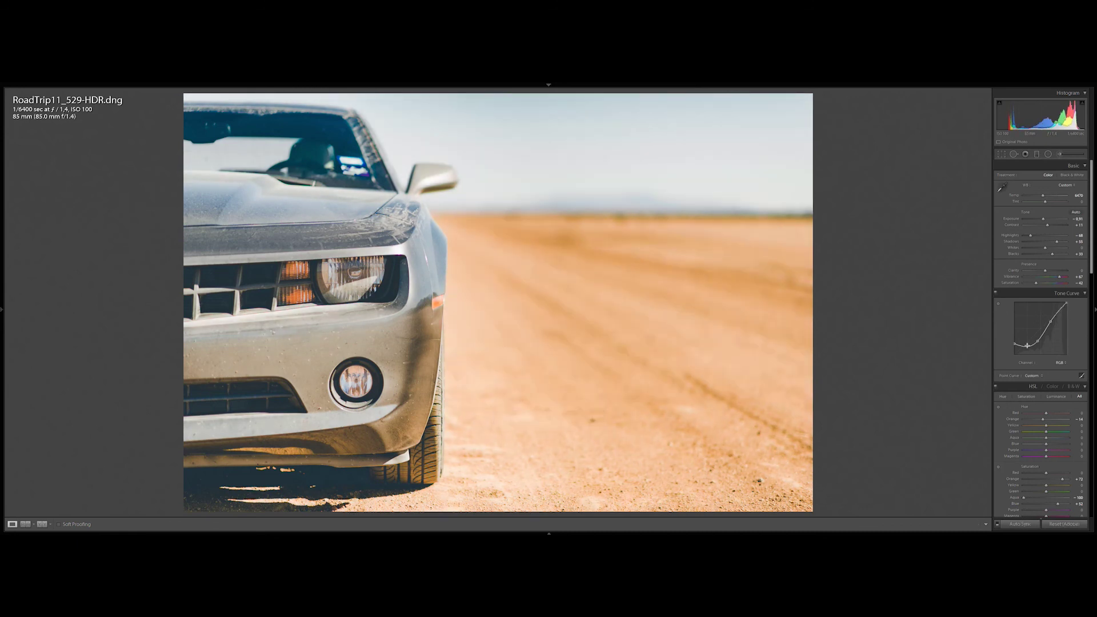
key("ctrl+z")
key("ctrl+z")
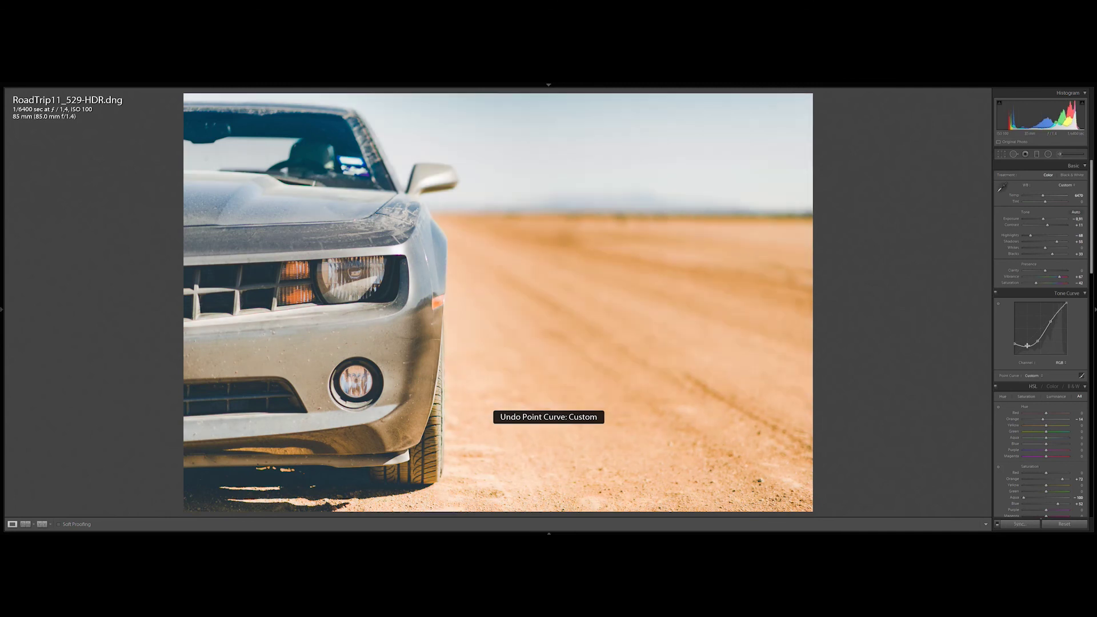
key("ctrl+shift+z")
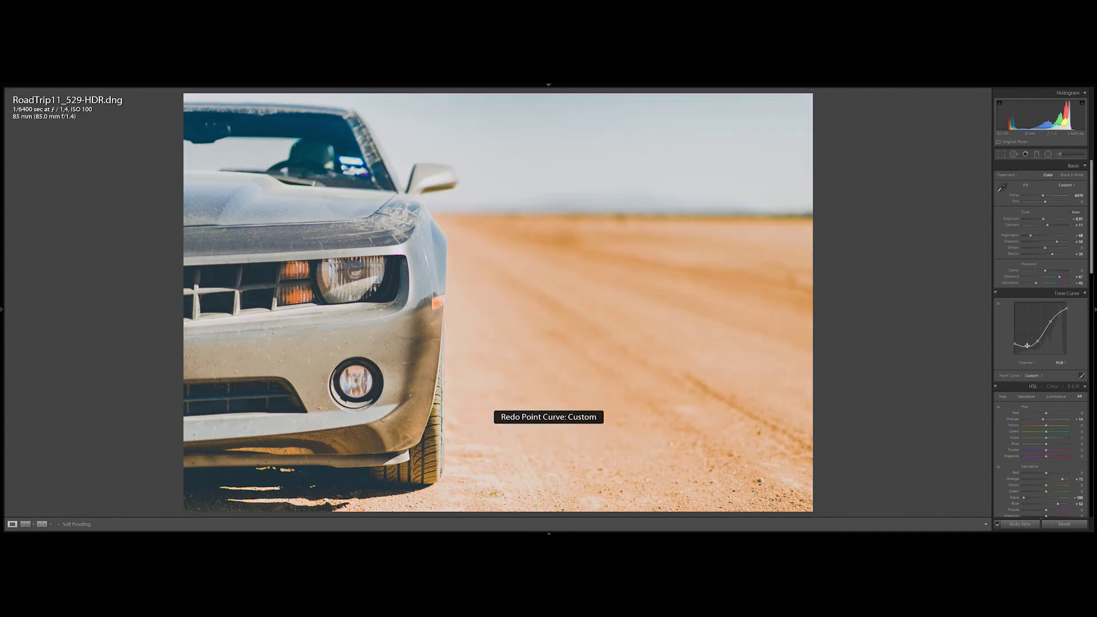
key("ctrl+z")
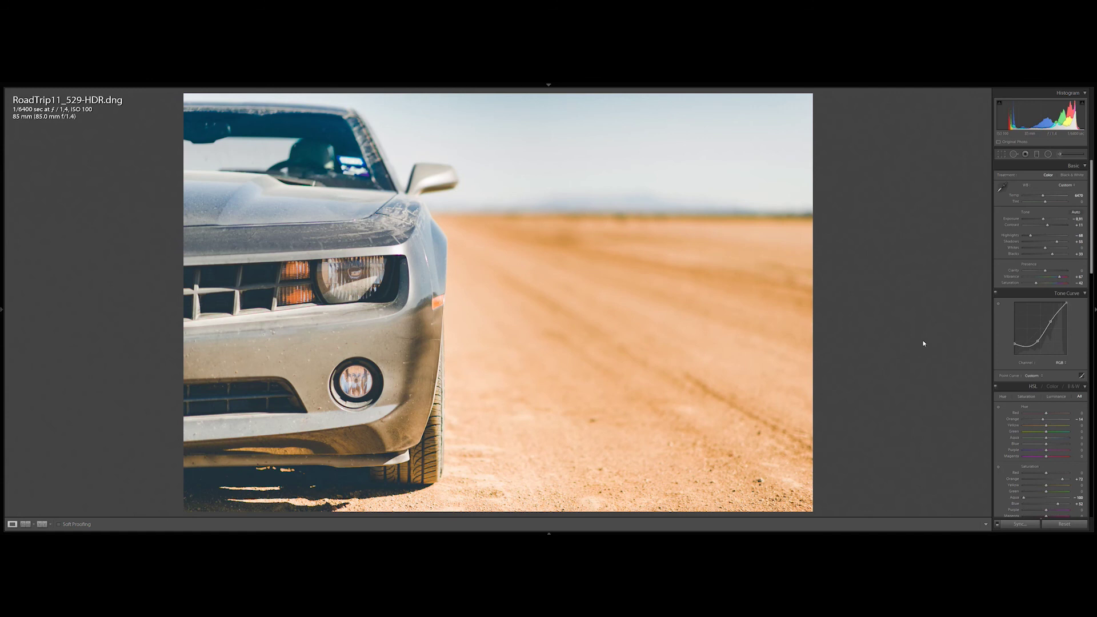
key("n")
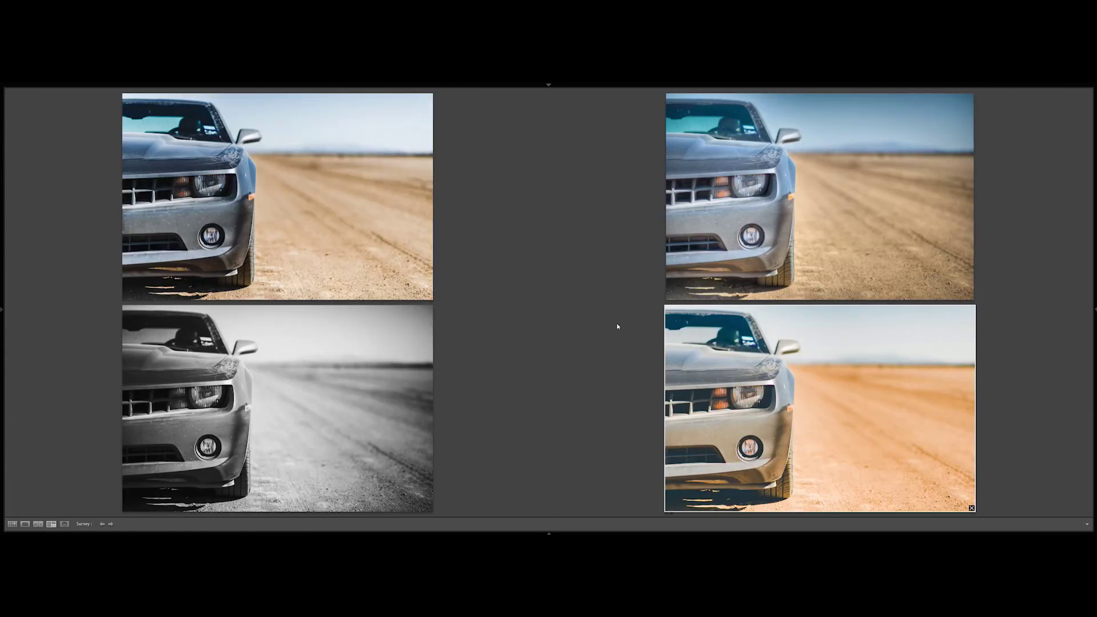
- Step through the HDR, 528 NEF, final JPG and black-and-white 530 versions full-size in Loupe
key("e")
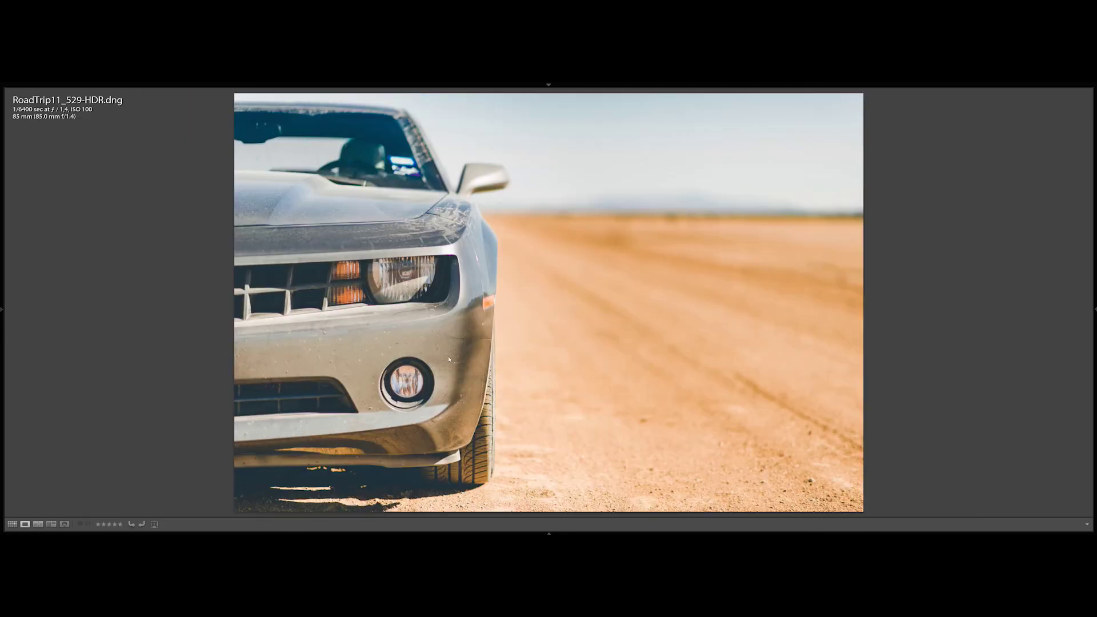
key("Left")
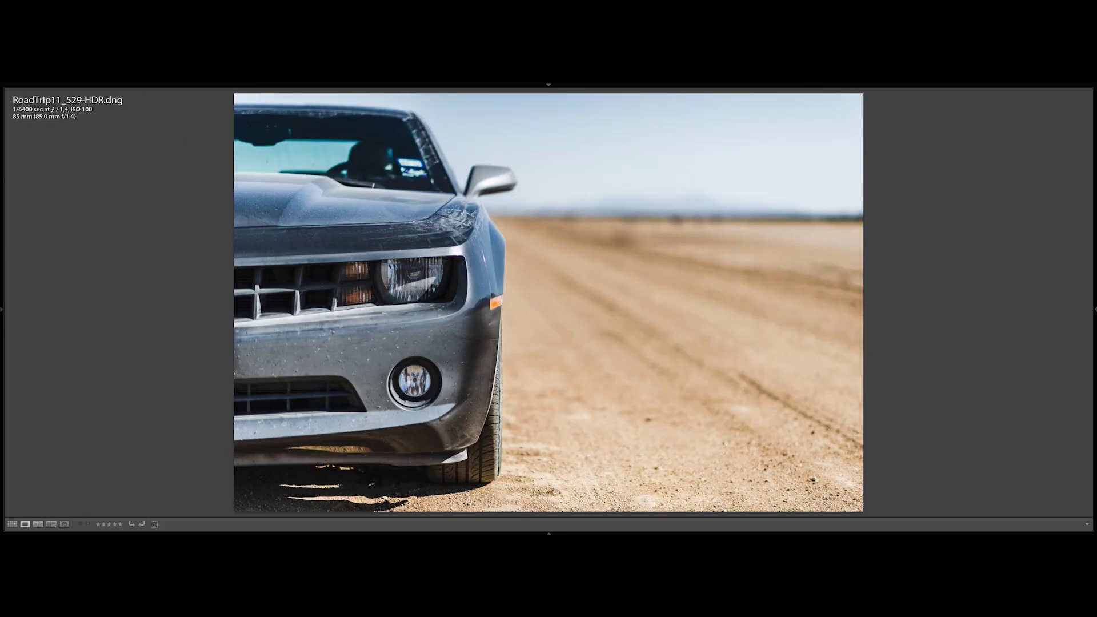
key("Left")
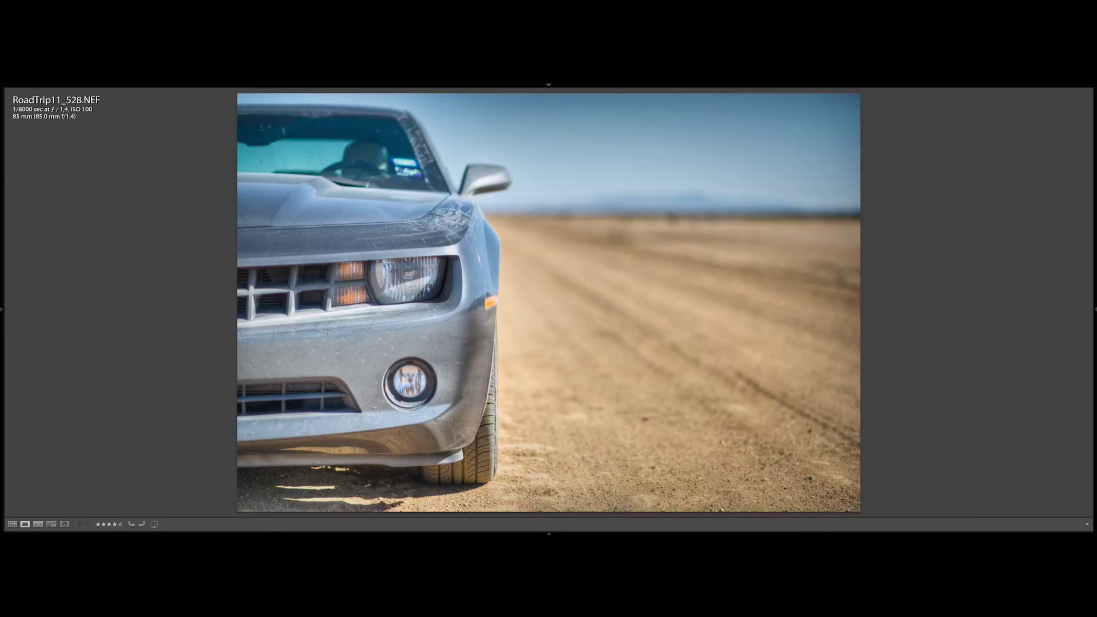
key("Left")
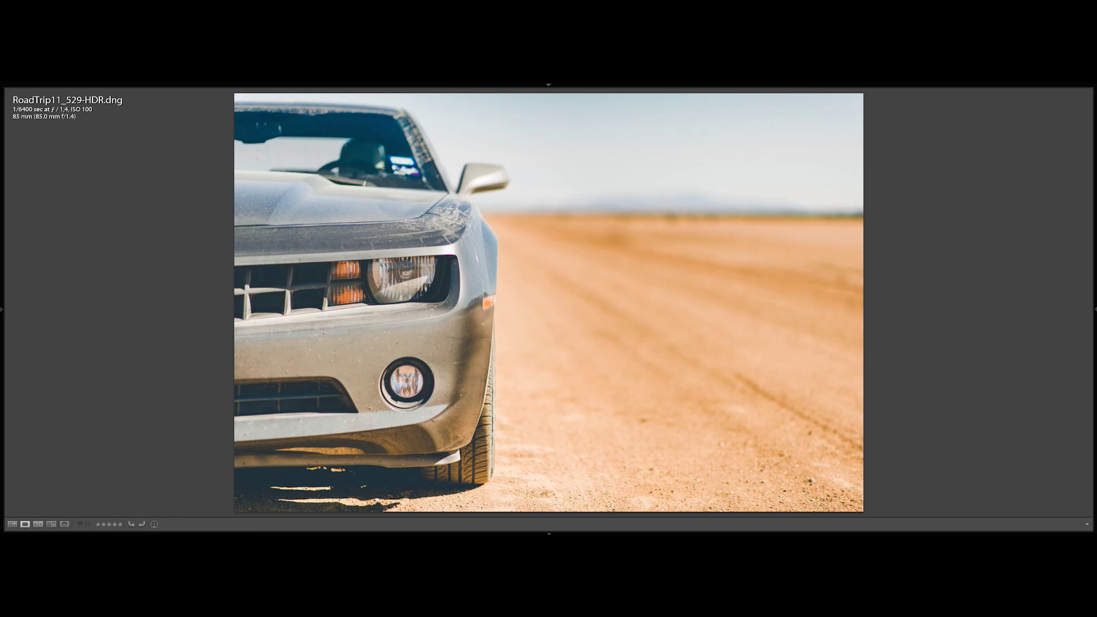
key("Left")
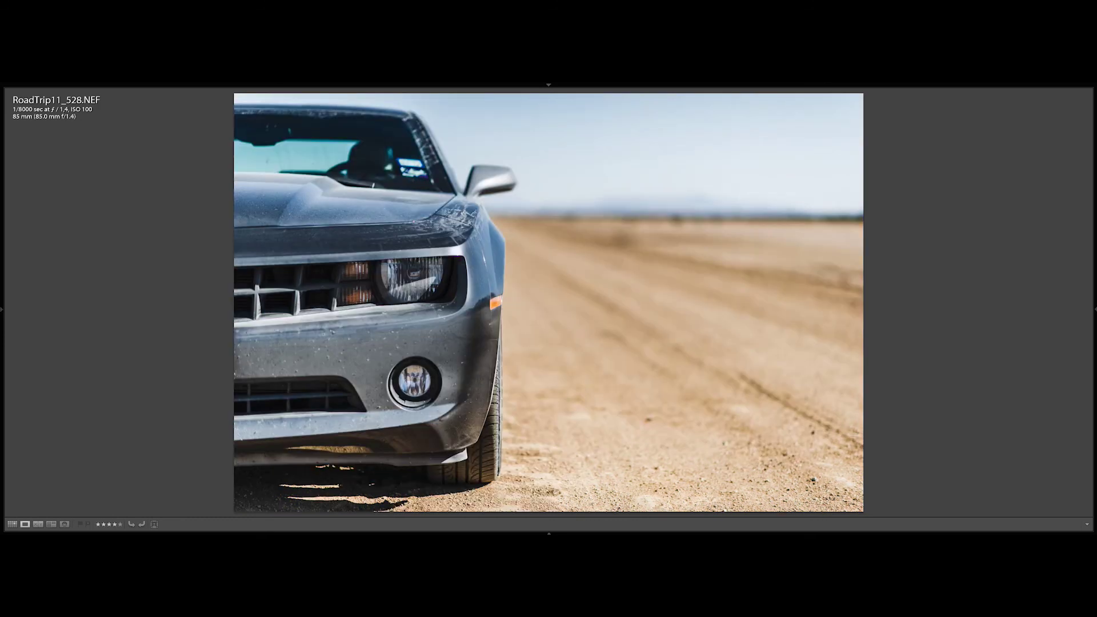
key("Left")
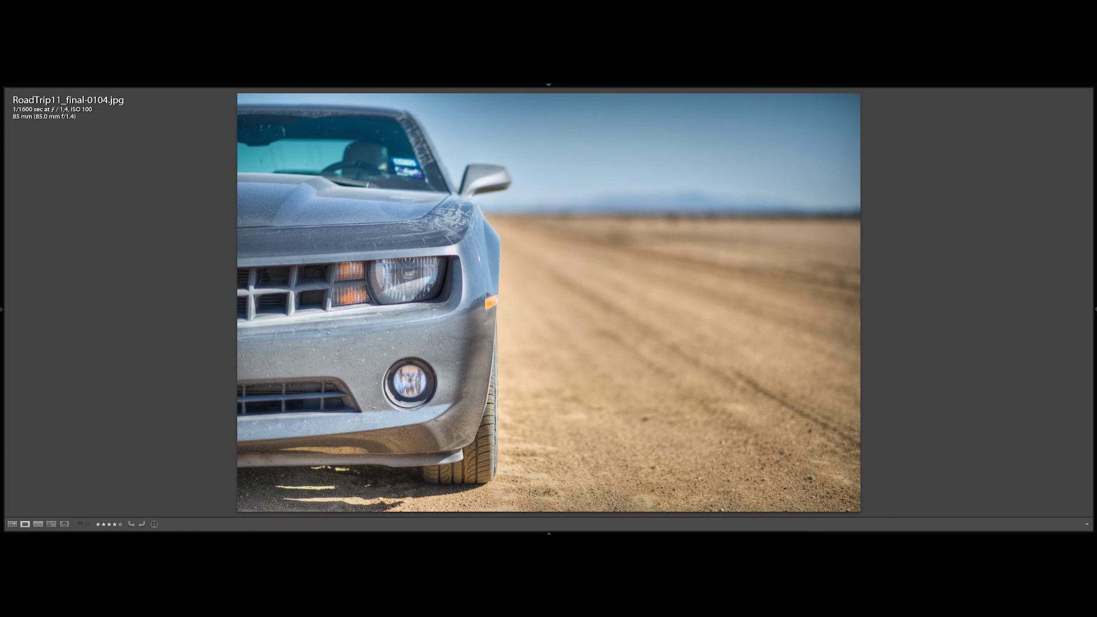
- Return to the eight-version Grid with the side panels shown again
key("g")
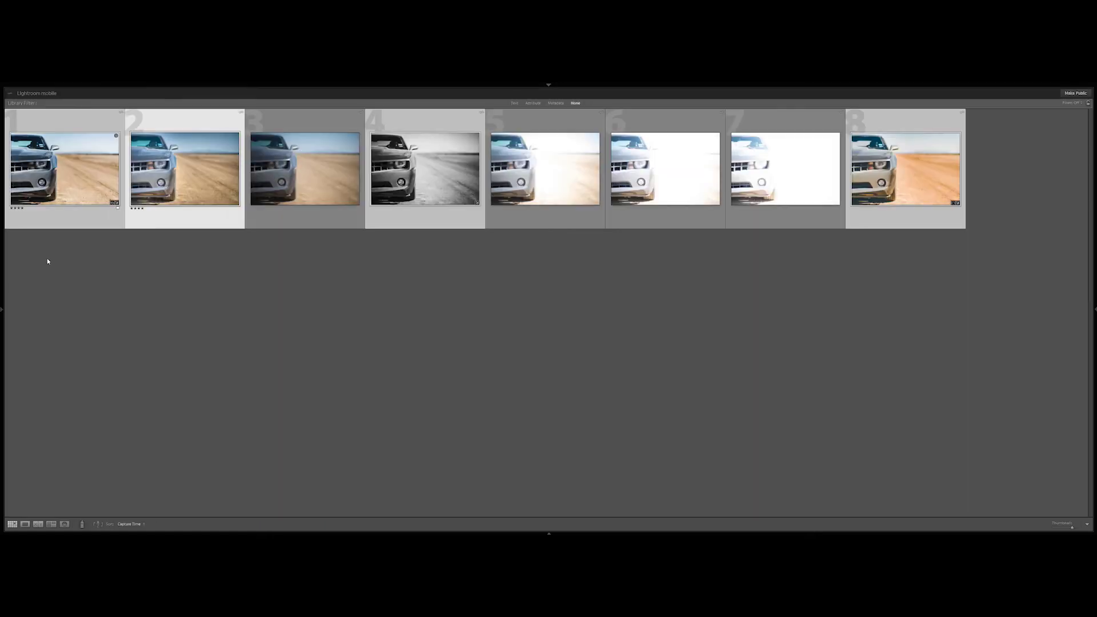
key("Tab")
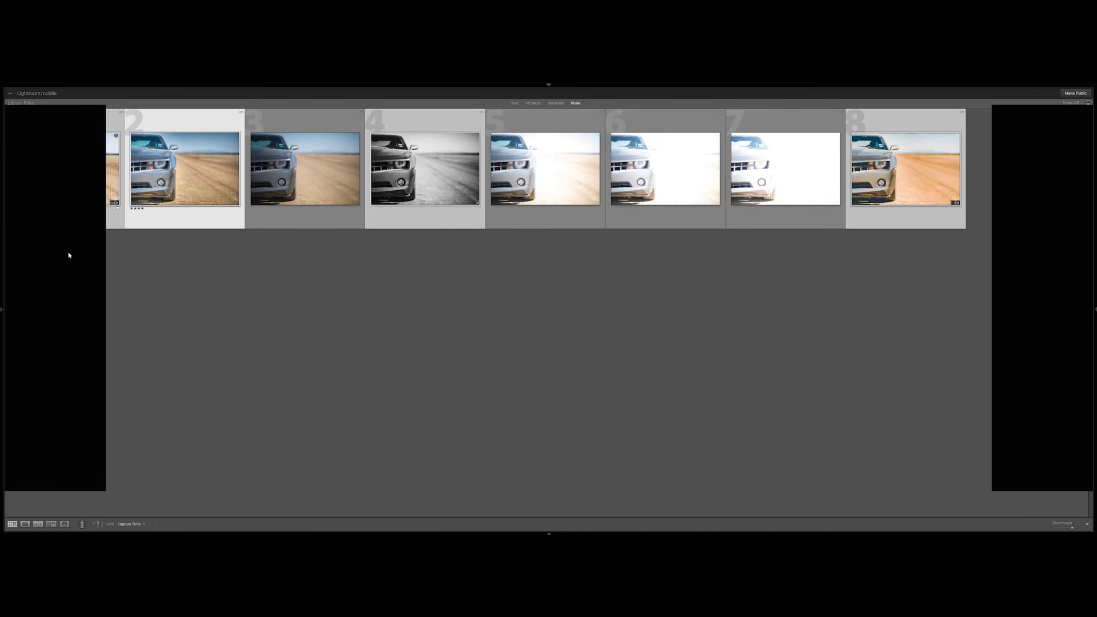